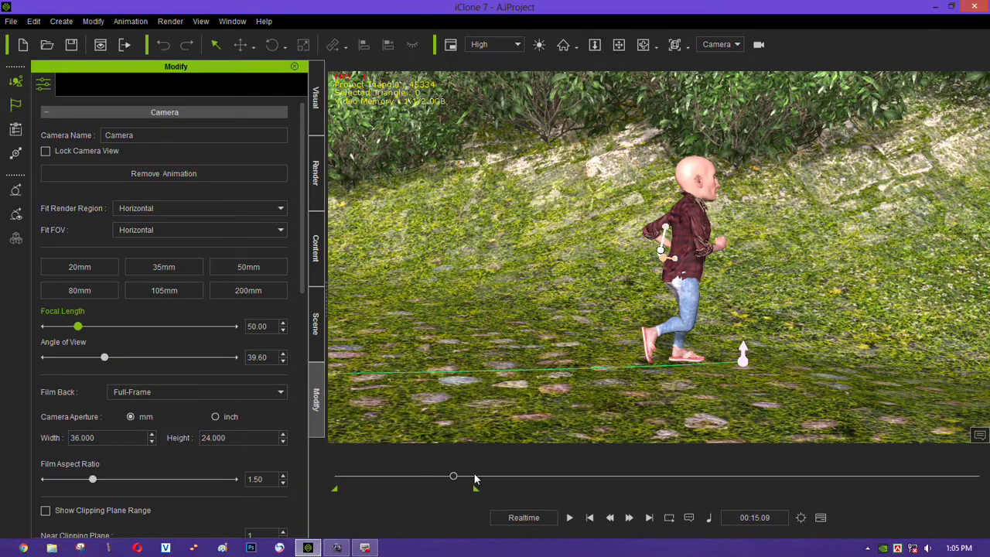
Step: Scrub and play the walk animation, stopping at 00:17.28 with the character mid-stride
mouse_move(453, 478)
mouse_down()
mouse_move(463, 479)
mouse_move(450, 477)
mouse_up()
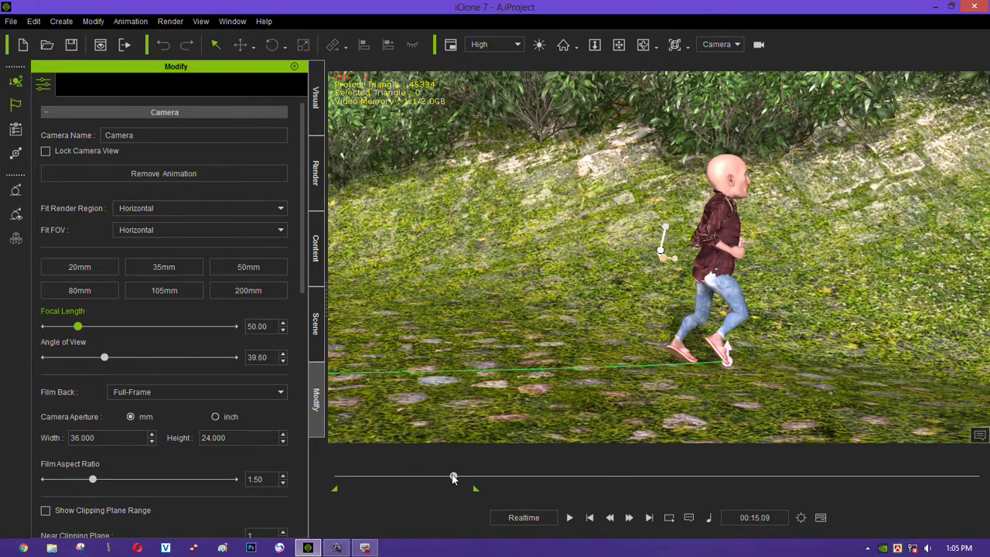
key(space)
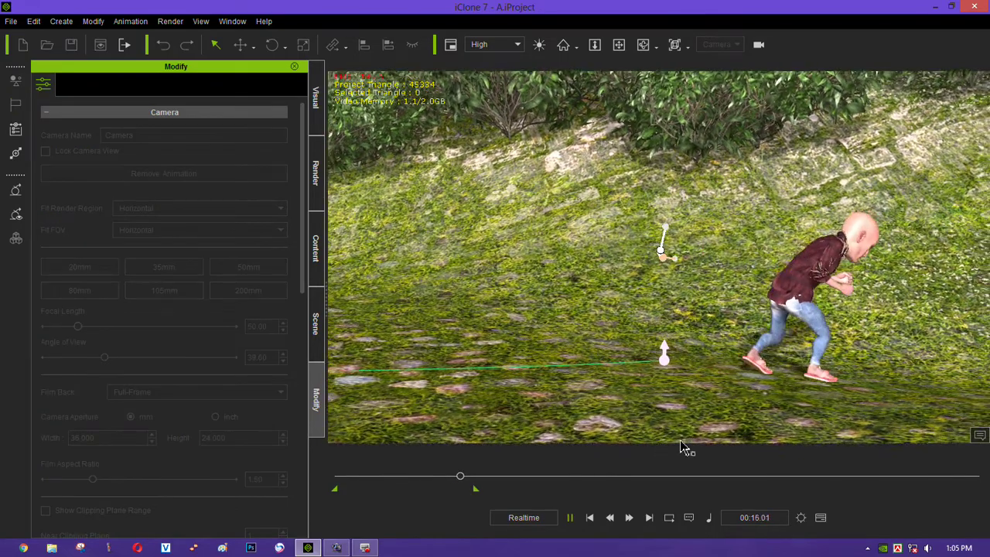
key(space)
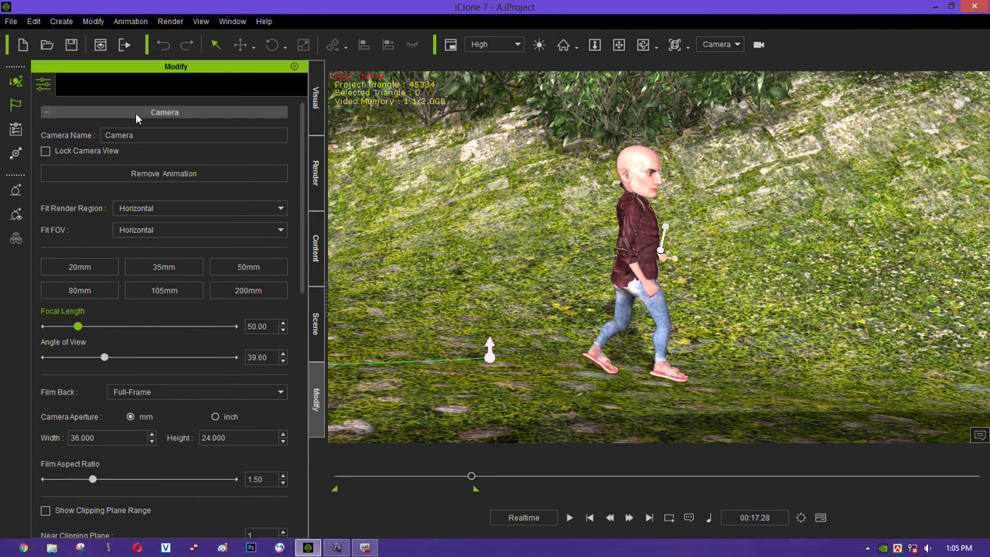
Step: Select the character and open Edit Motion Layer from Modify > Motion
click(638, 167)
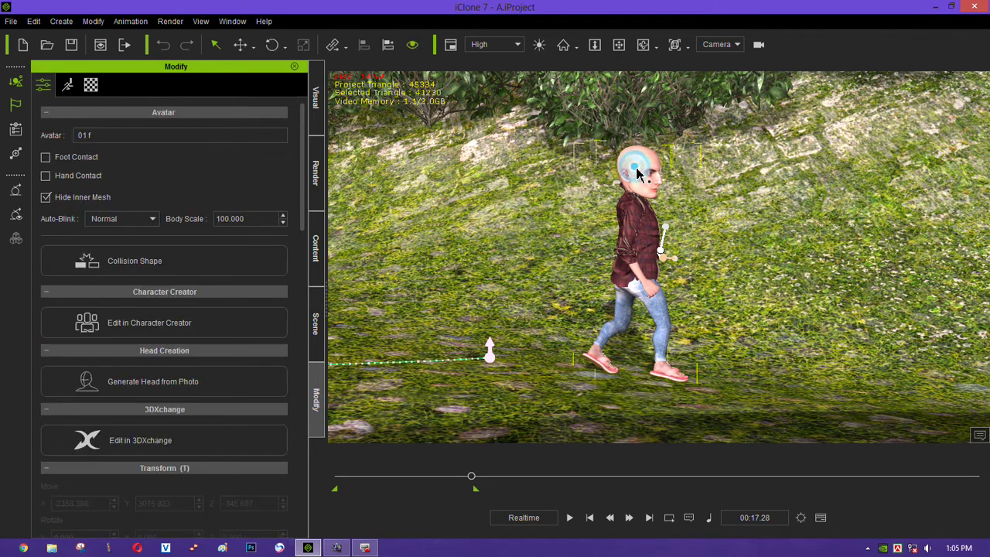
click(68, 87)
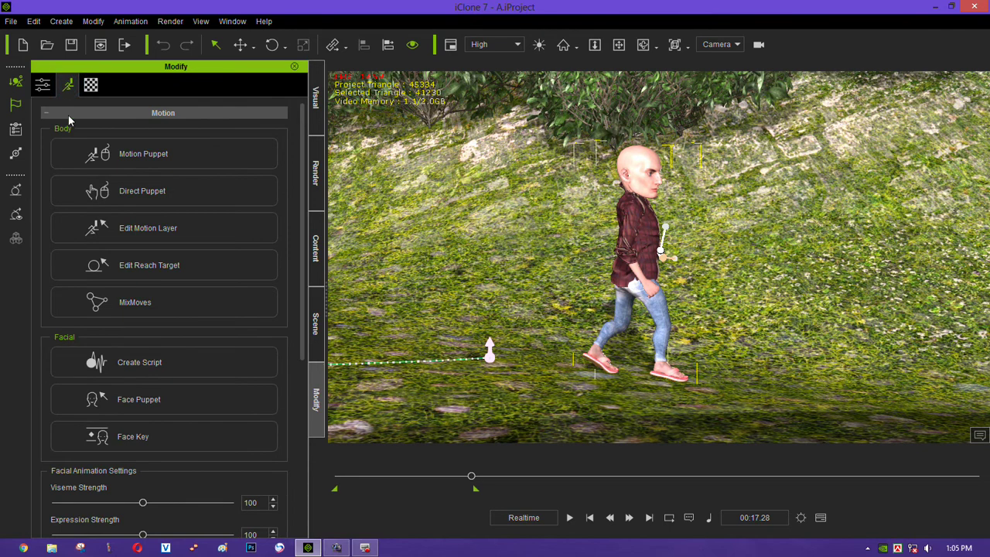
click(153, 230)
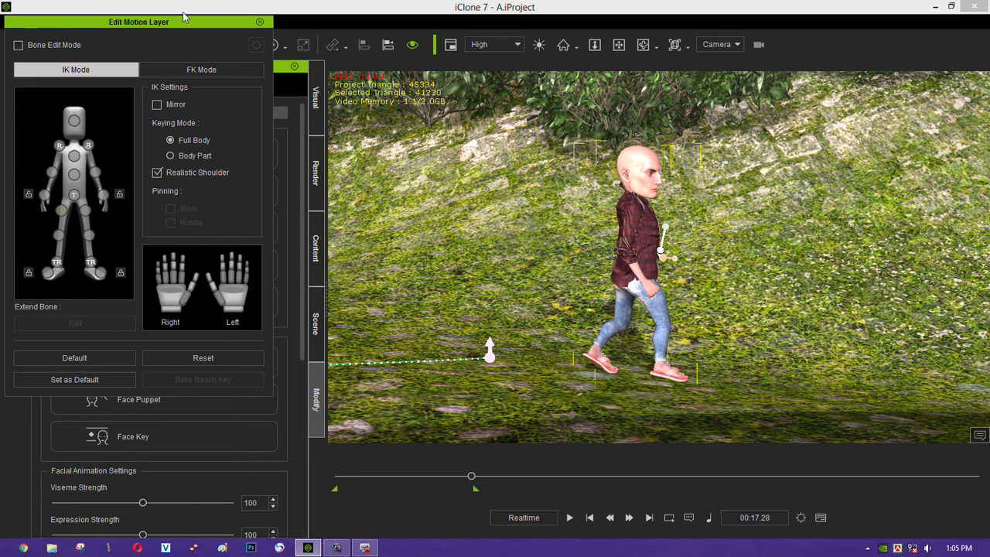
drag(159, 24, 179, 48)
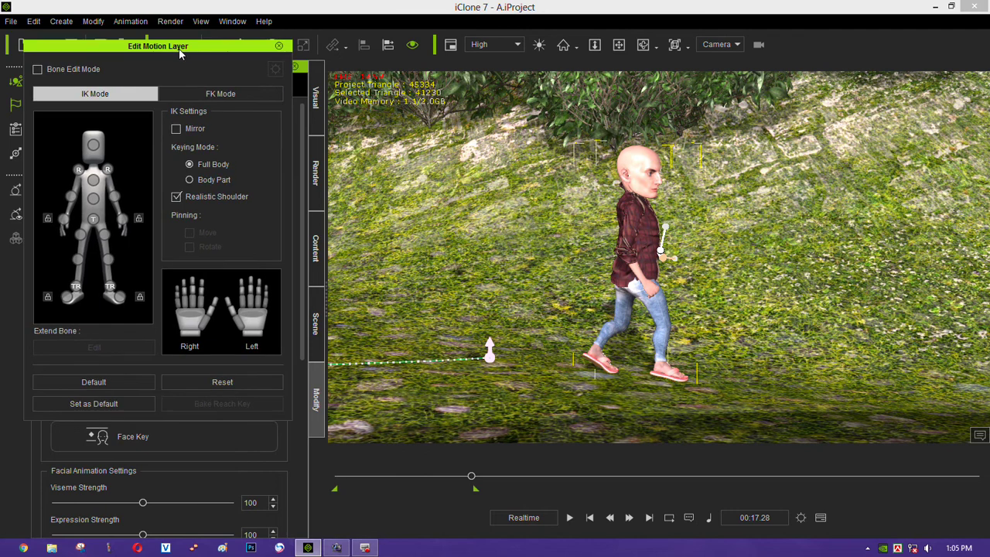
Step: Try the Default T-pose, undo it, then dock and close the Edit Motion Layer panel
click(106, 383)
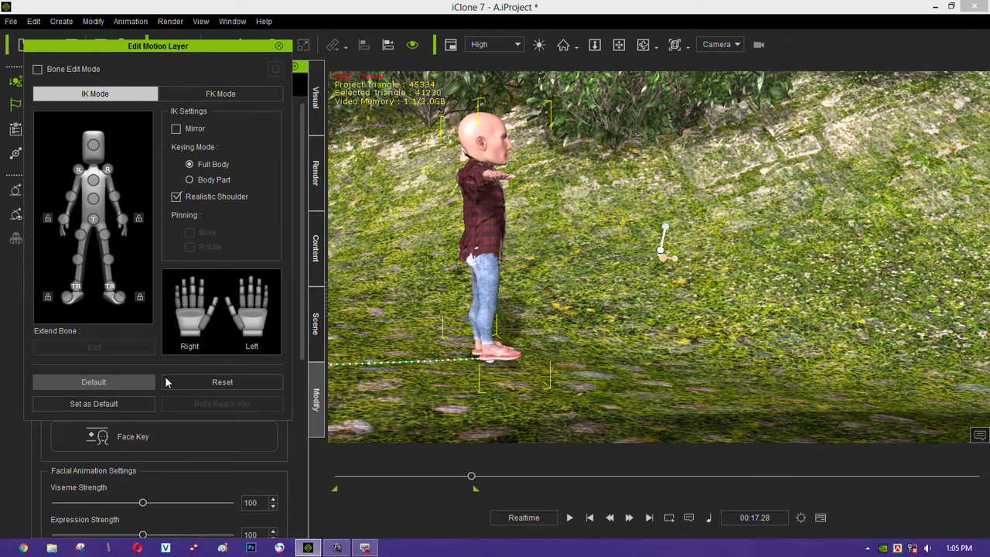
key(ctrl+z)
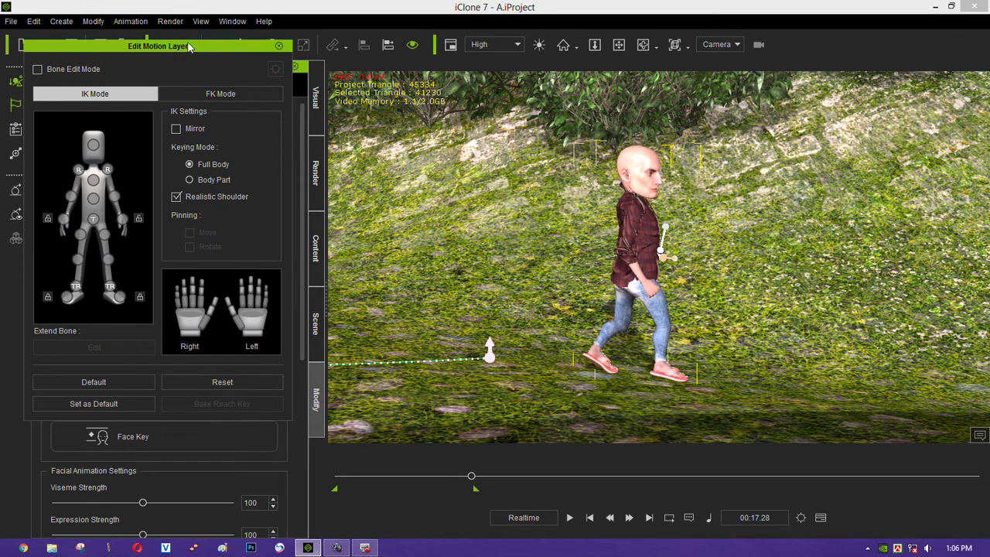
drag(190, 46, 185, 78)
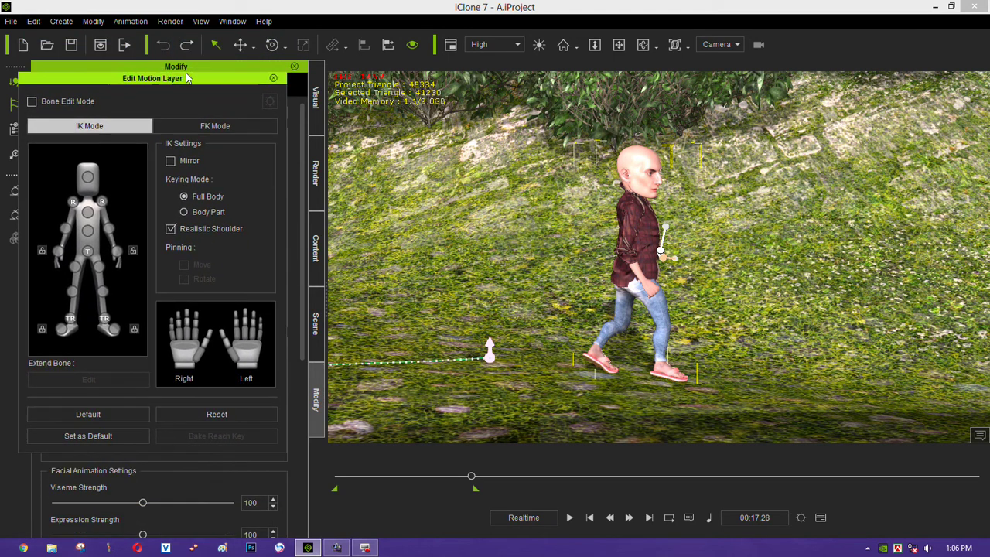
click(274, 74)
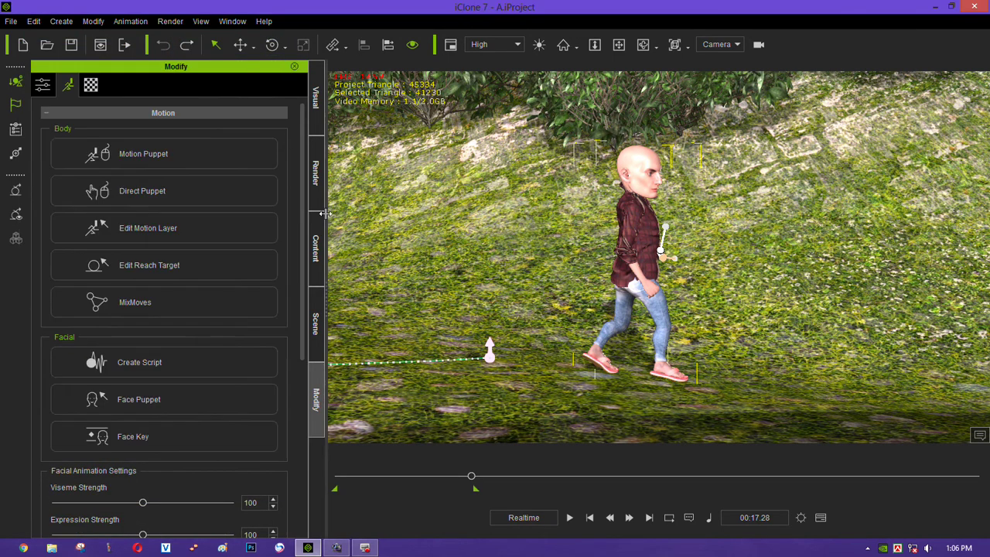
Step: Drag Arc_003 from Set Template > Prop > 3D Blocks > Arc into the scene behind the character
click(315, 247)
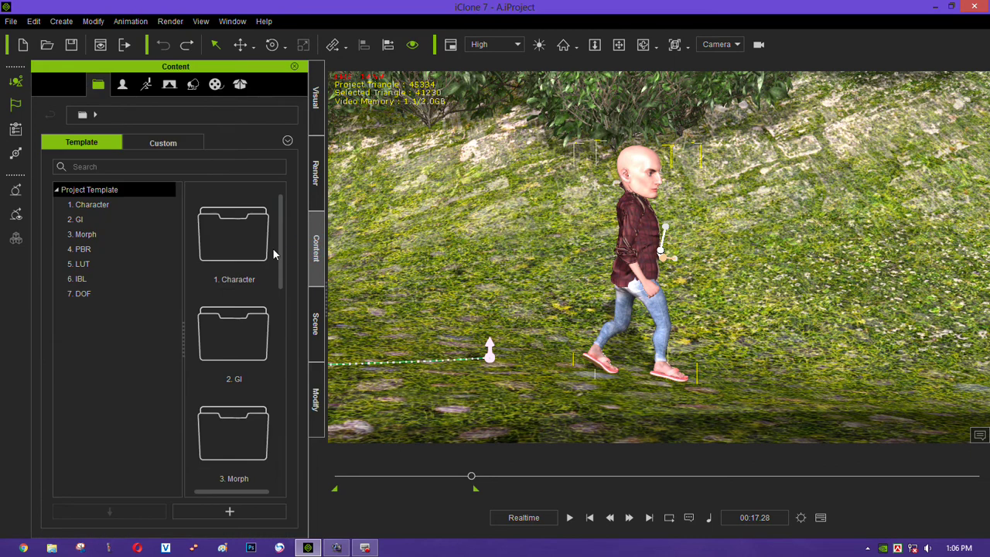
click(192, 83)
click(75, 204)
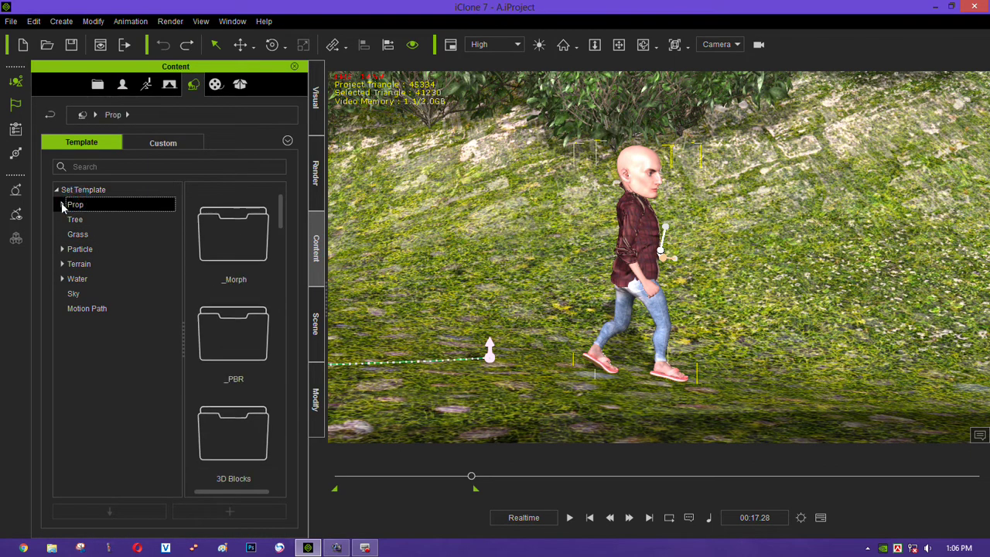
click(62, 204)
click(95, 235)
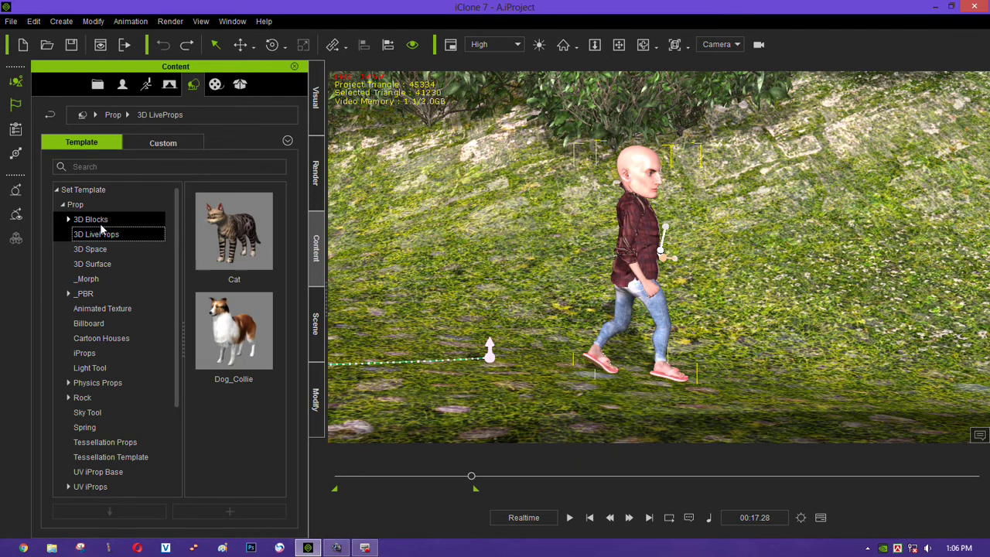
click(89, 219)
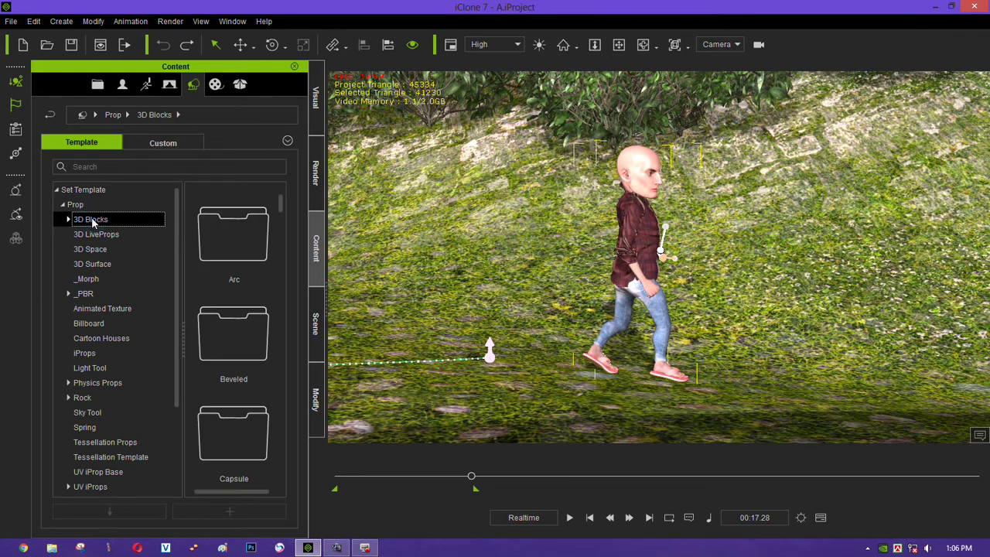
click(229, 247)
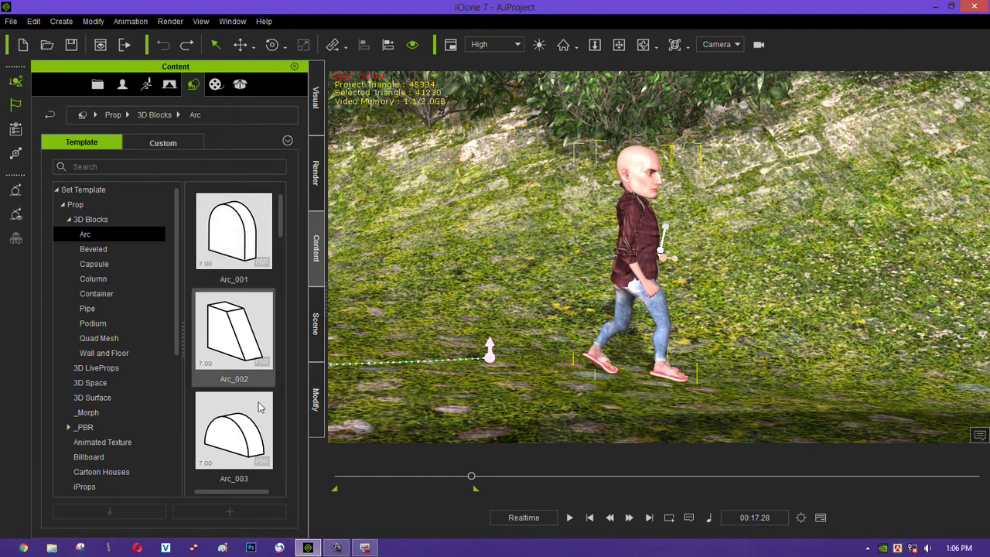
click(241, 431)
drag(241, 431, 644, 384)
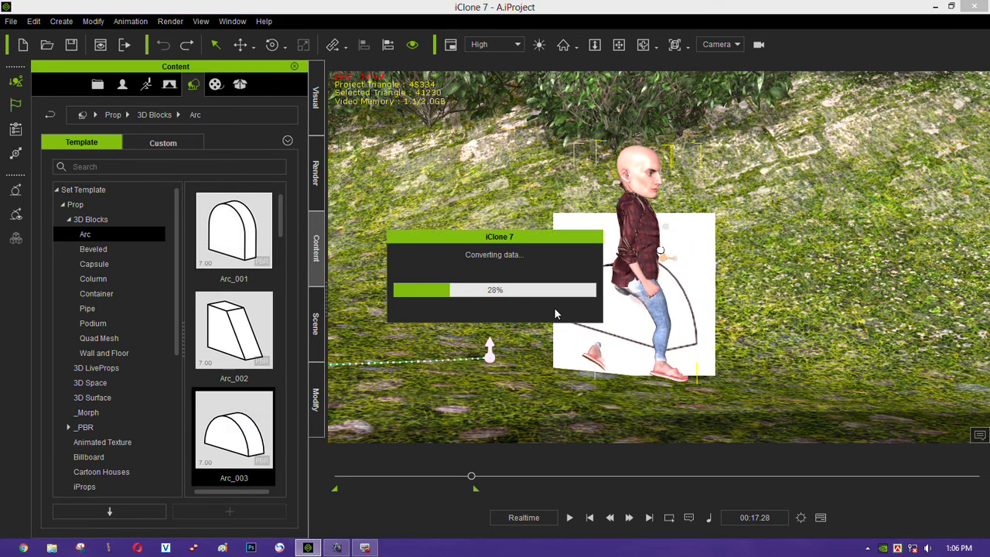
Step: Shrink Arc_003 to foot size, place it under the front foot, and reselect the character's Motion tools
click(303, 44)
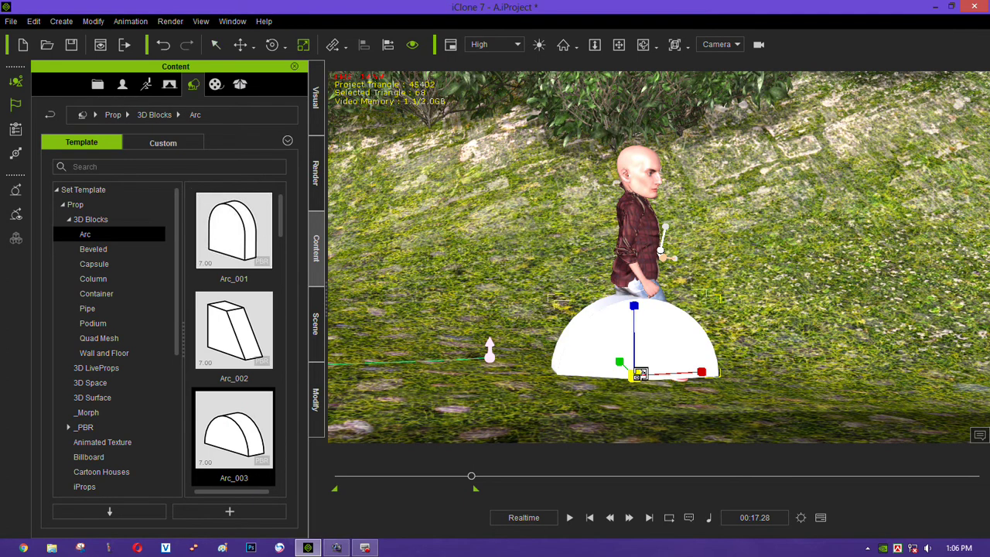
mouse_move(636, 374)
mouse_down()
mouse_move(435, 479)
mouse_move(323, 522)
mouse_up()
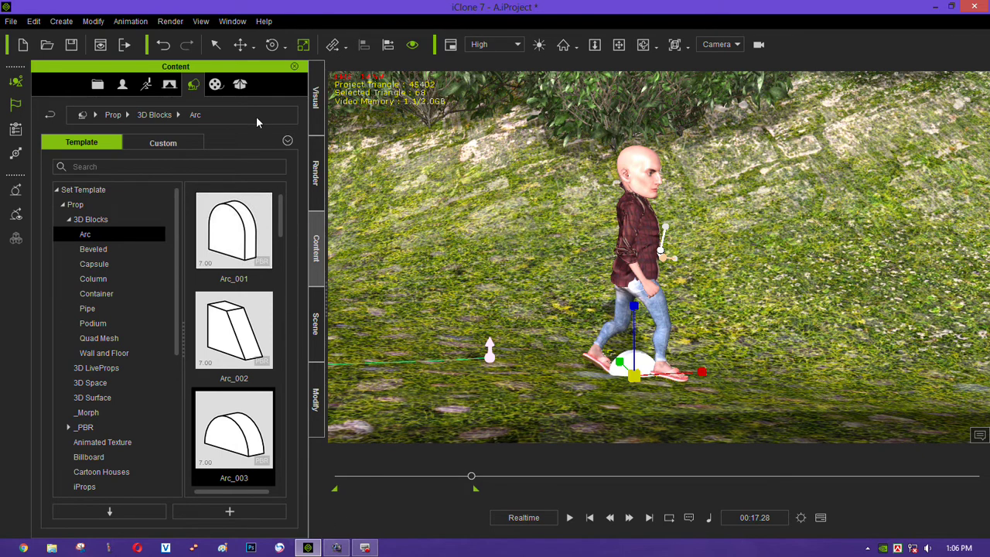
click(234, 46)
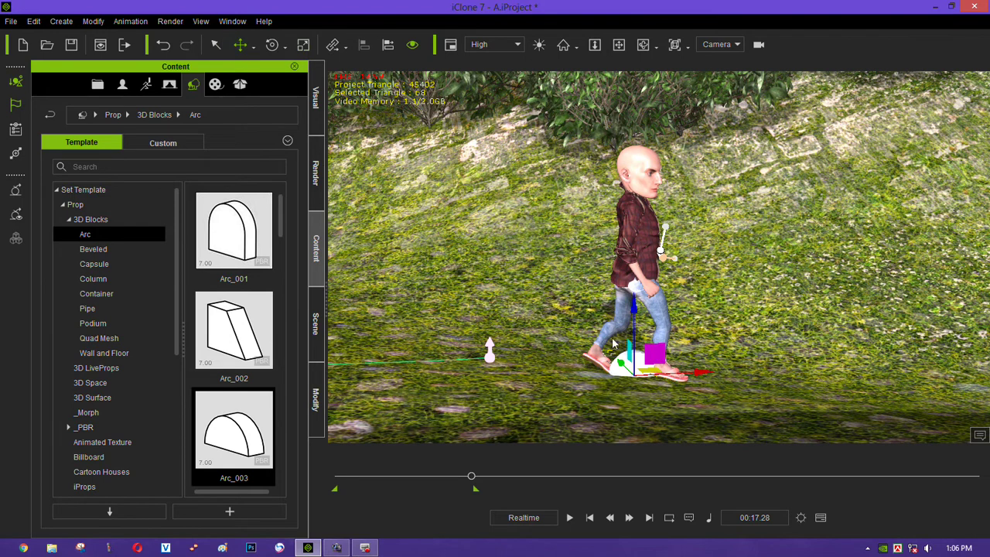
drag(705, 372, 717, 376)
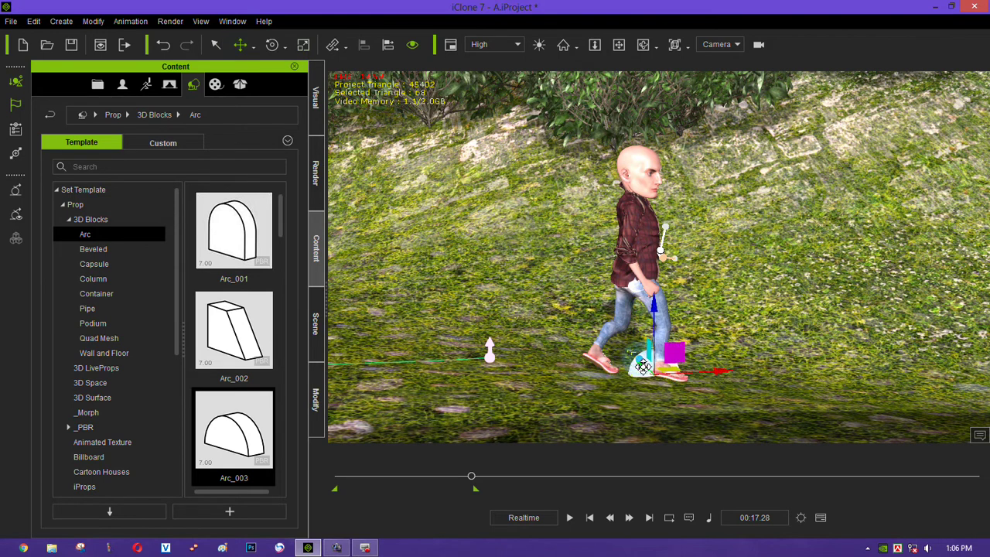
drag(640, 362, 643, 367)
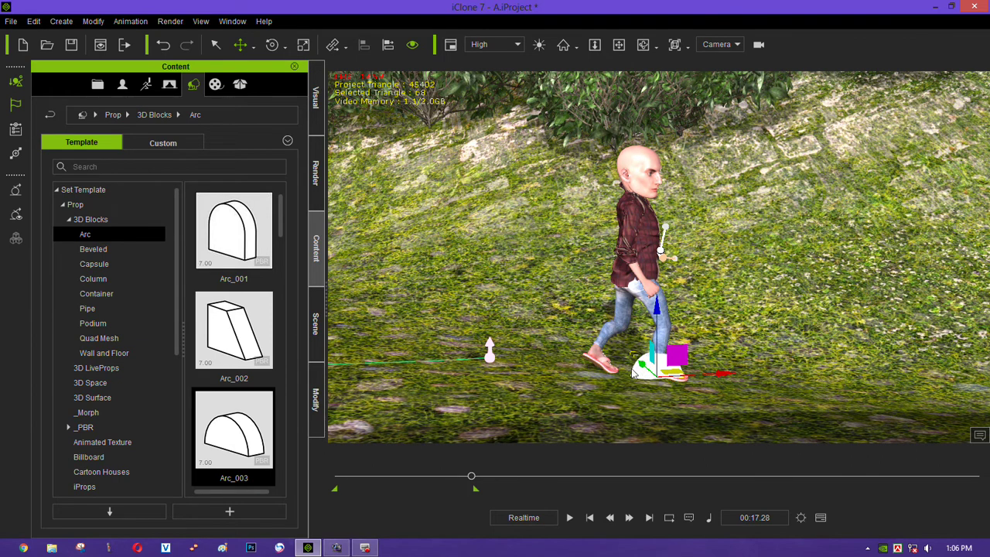
click(643, 160)
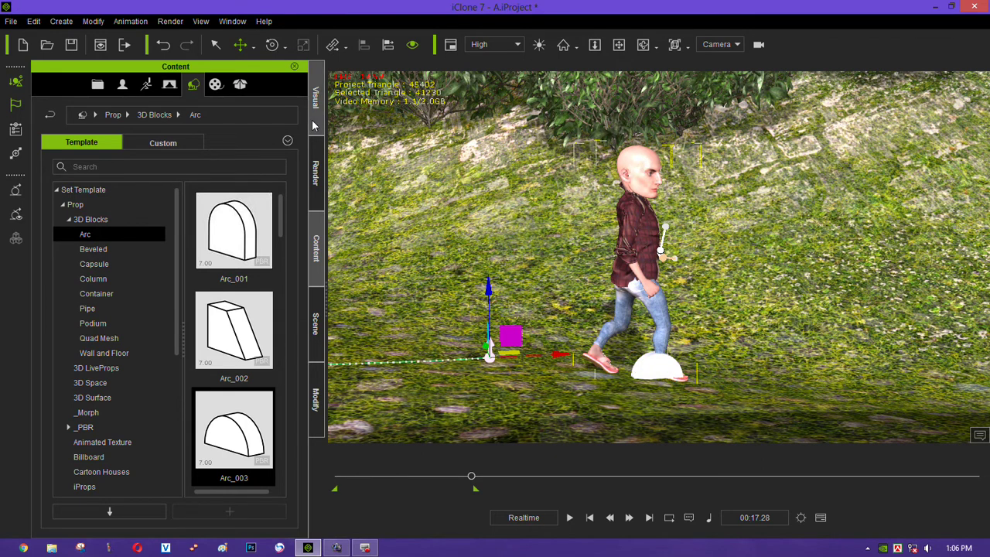
click(317, 401)
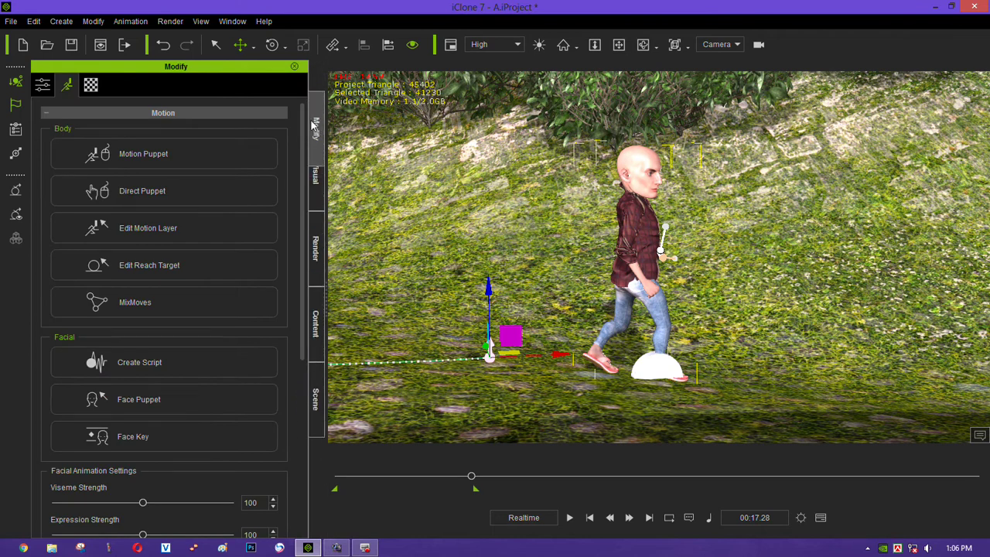
Step: Look through Visual and Render settings, then reset the character to its default T-pose in Edit Motion Layer
click(317, 172)
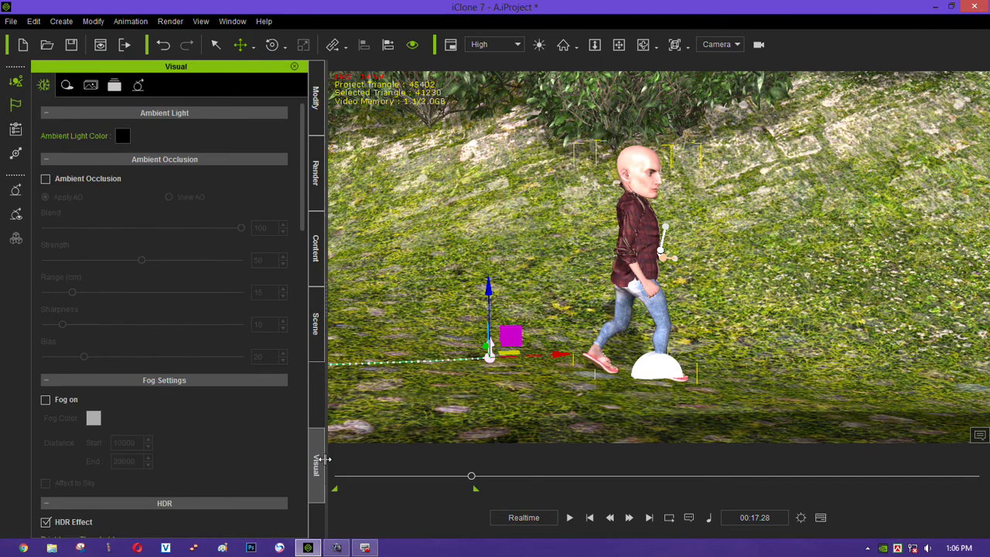
click(316, 197)
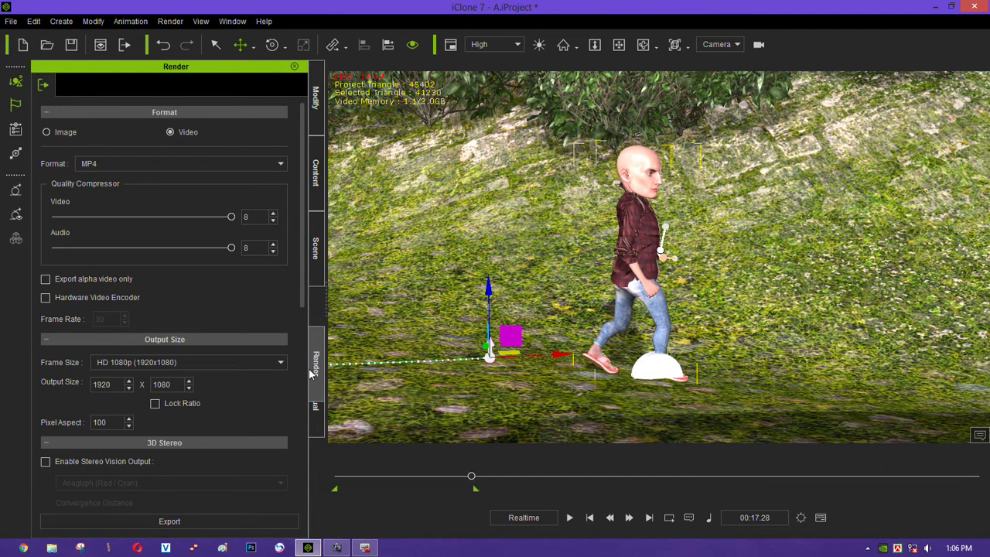
click(315, 97)
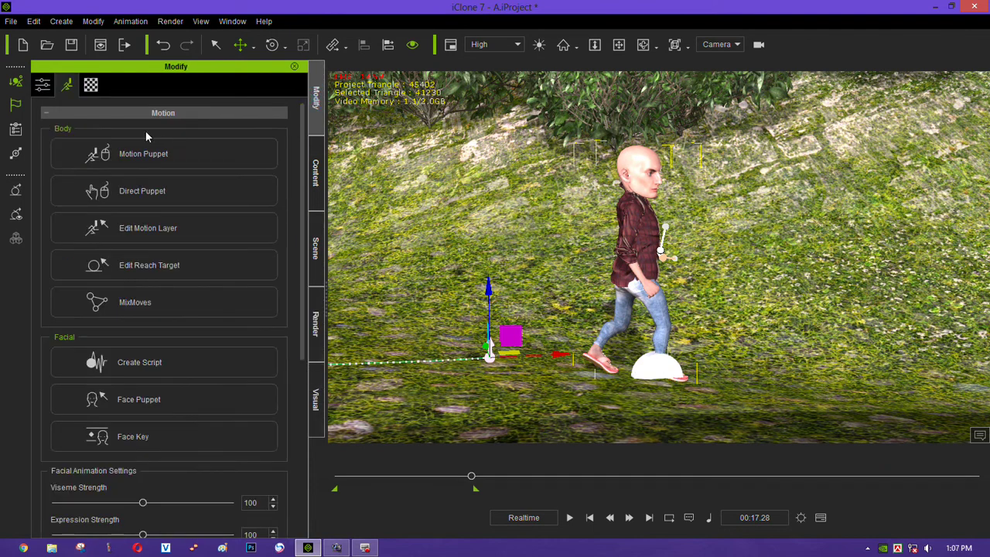
click(152, 229)
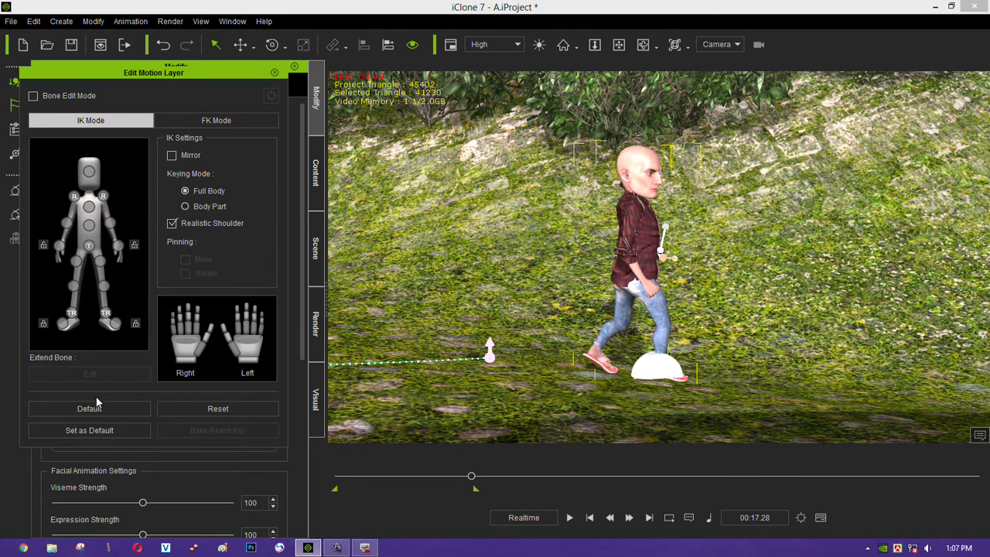
click(97, 410)
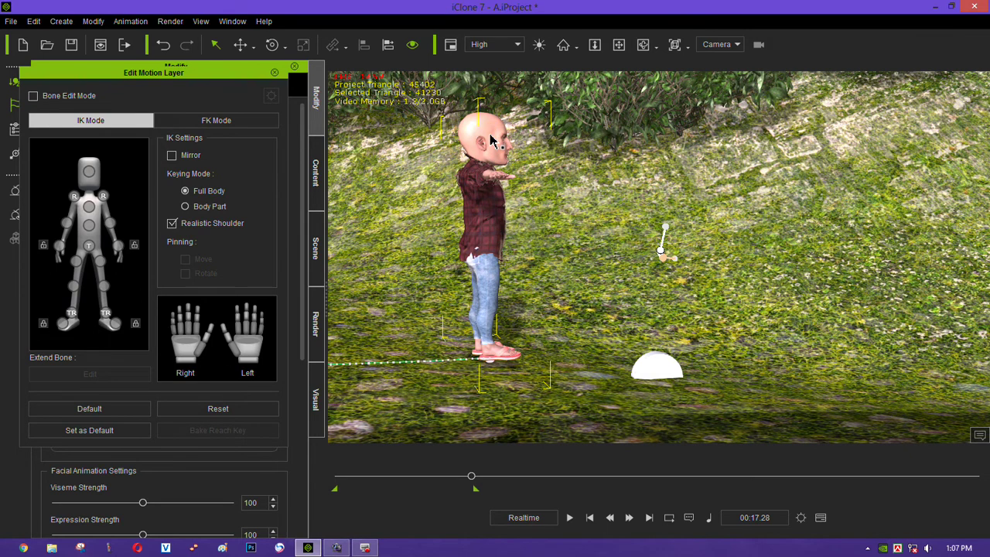
Step: Close Edit Motion Layer and remove the character's object animation
click(275, 73)
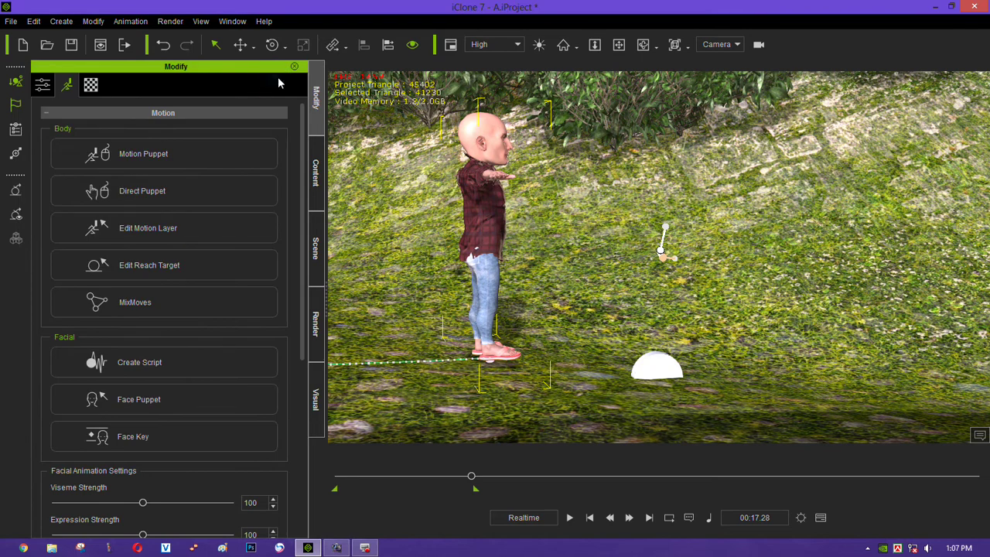
right_click(482, 132)
click(545, 289)
Step: Move the T-posed character onto the white dome marker, checking from several angles
mouse_move(594, 297)
right_down()
mouse_move(439, 366)
mouse_move(386, 146)
right_up()
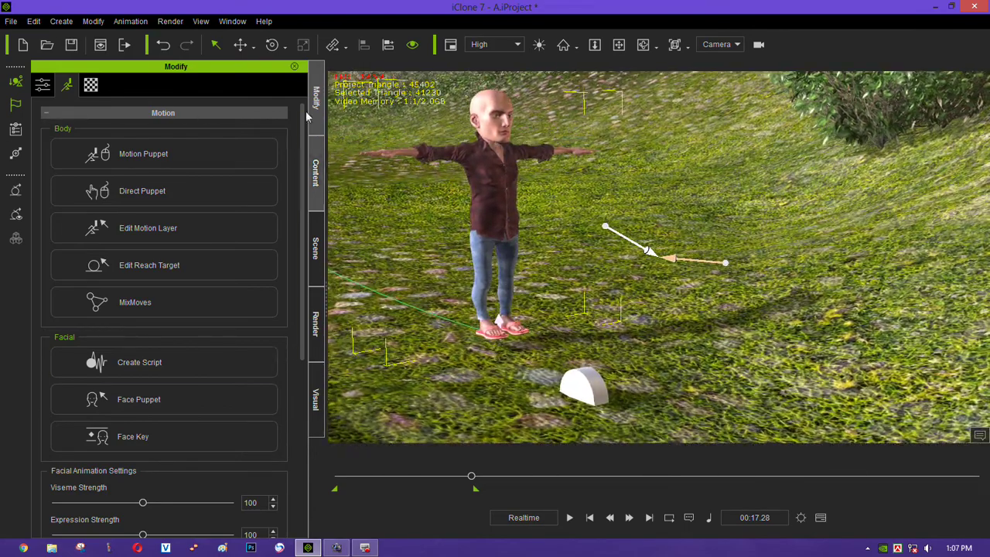
click(239, 44)
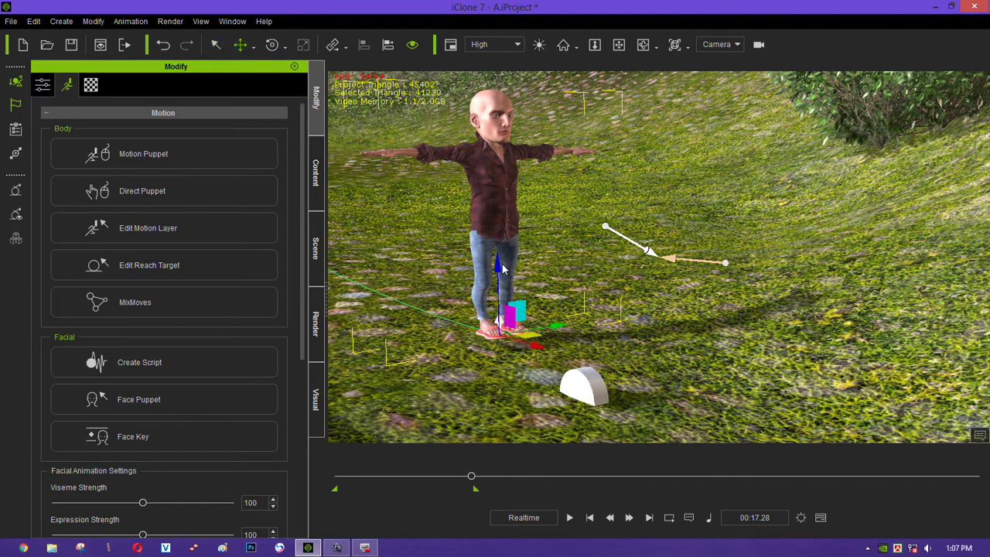
drag(500, 266, 503, 279)
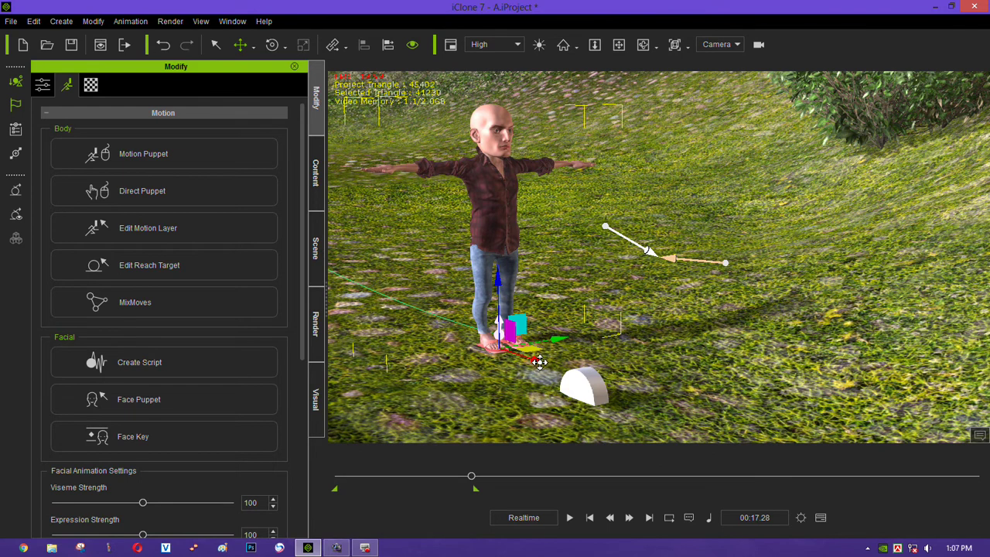
drag(533, 355, 656, 426)
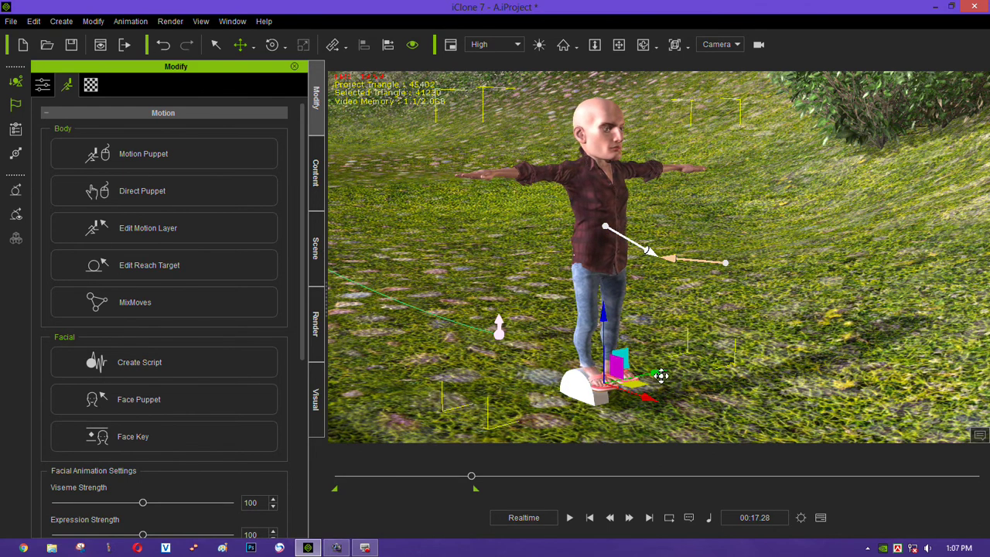
mouse_move(654, 378)
right_down()
mouse_move(743, 387)
mouse_move(612, 332)
right_up()
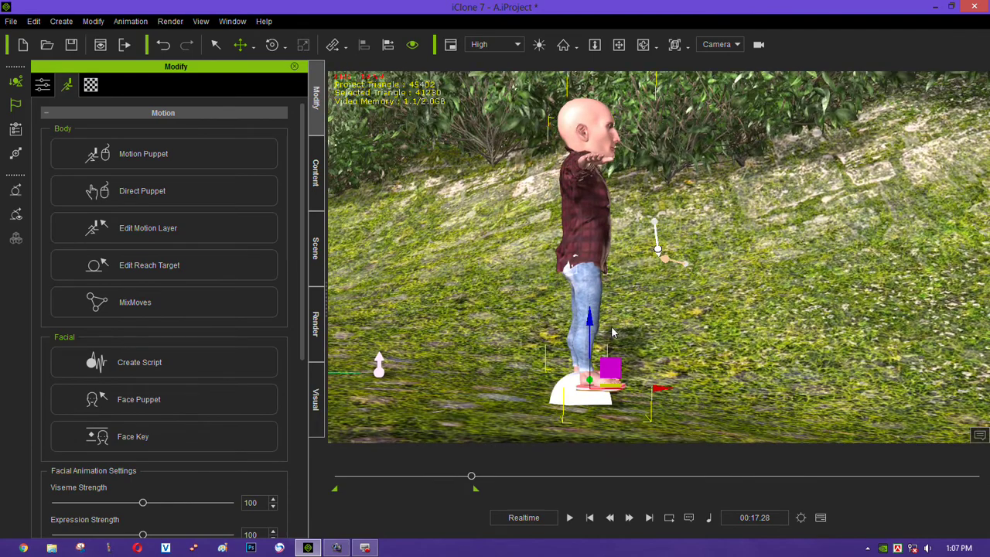
drag(591, 317, 593, 332)
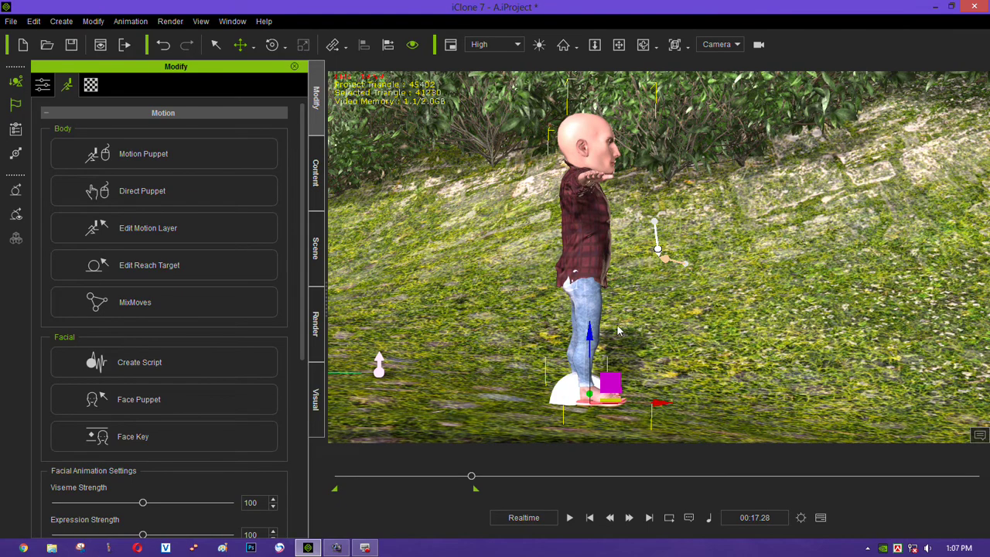
right_drag(618, 331, 366, 403)
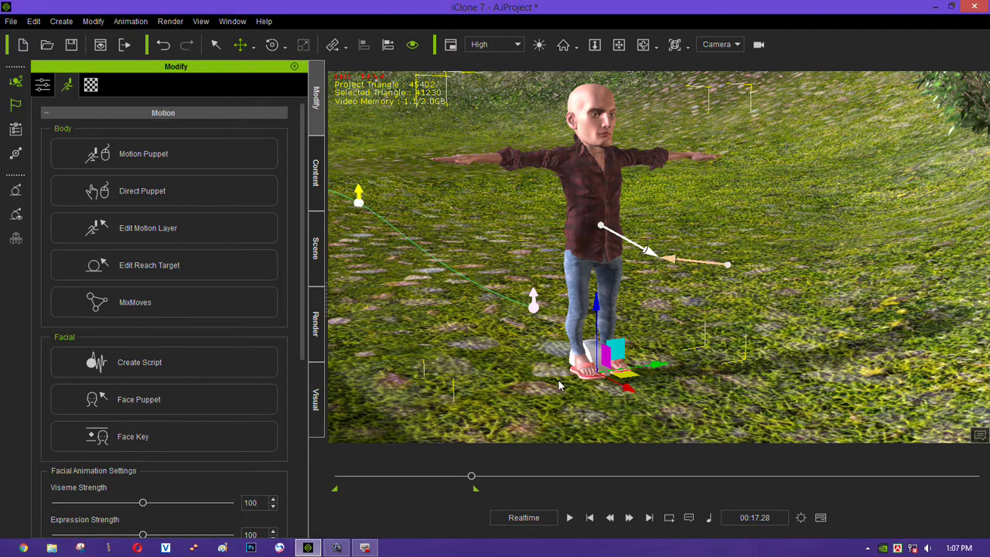
drag(659, 363, 665, 364)
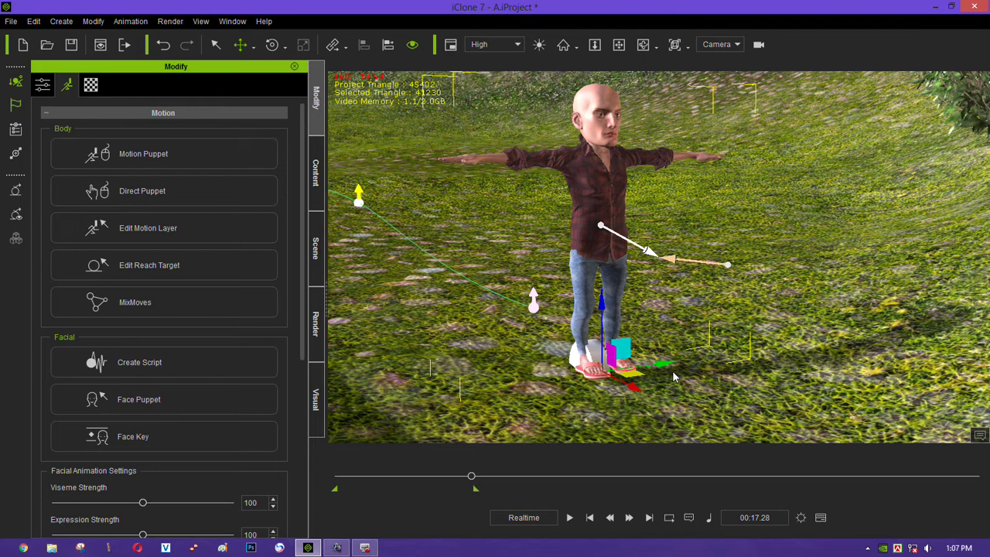
mouse_move(673, 372)
right_down()
mouse_move(694, 370)
mouse_move(648, 379)
right_up()
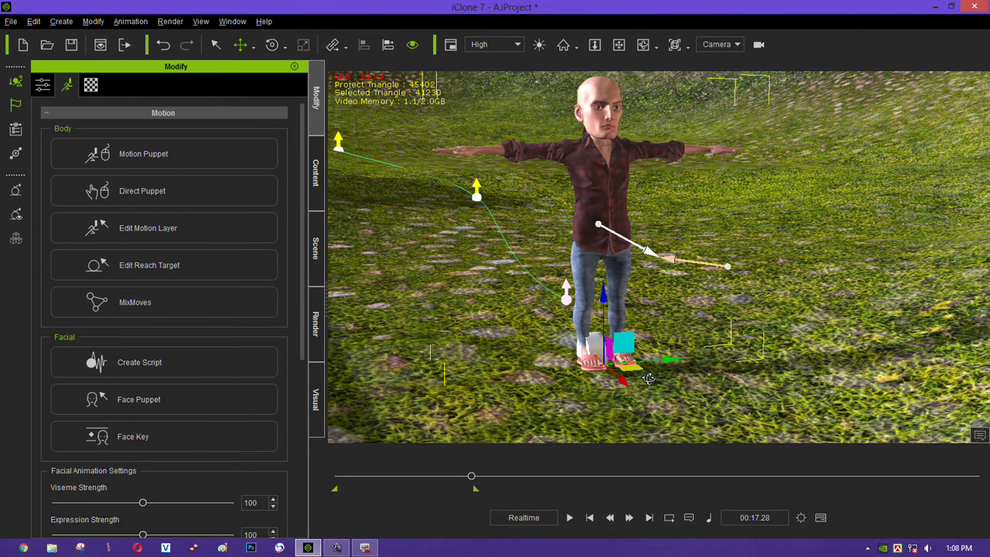
right_drag(648, 379, 581, 390)
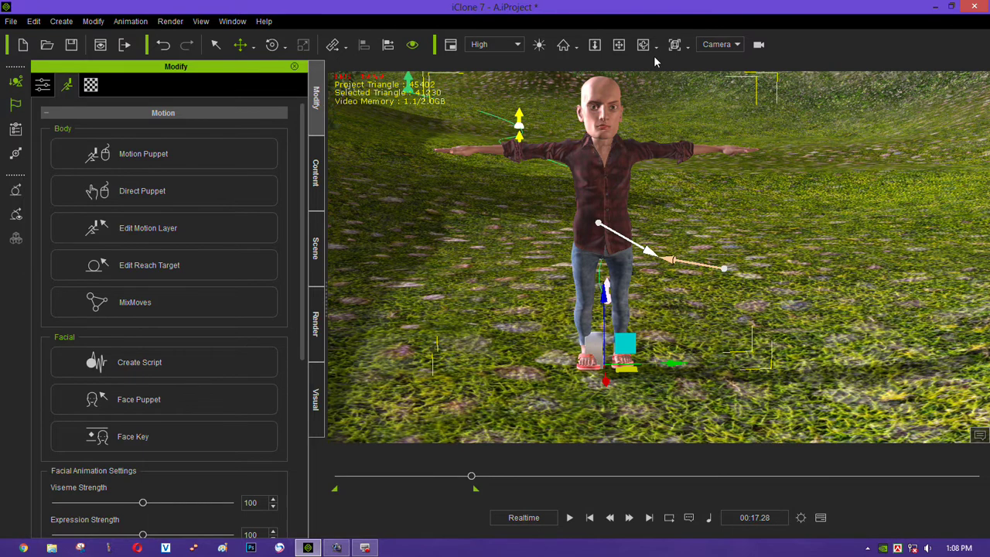
Step: Switch to the Front preset view and zoom in on the character
click(686, 45)
click(685, 72)
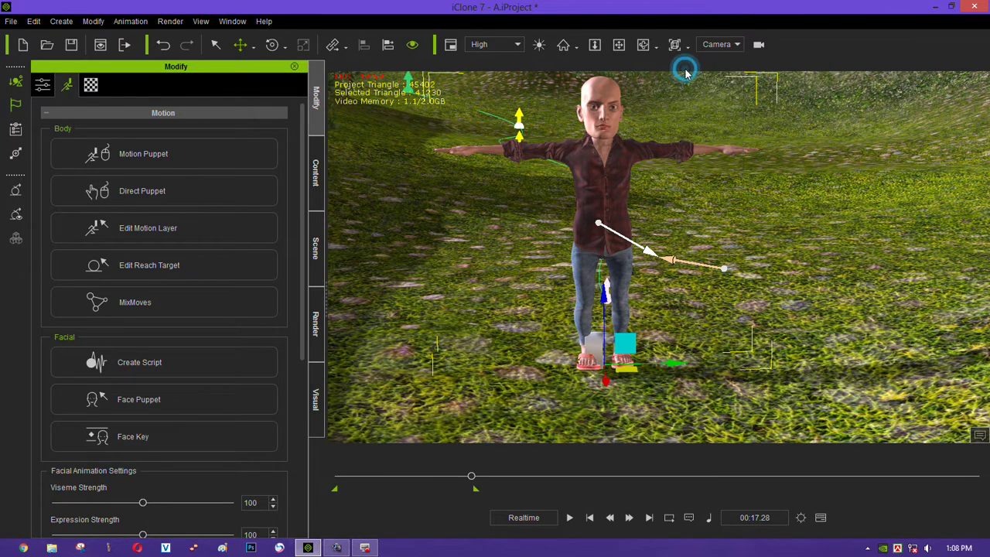
click(687, 48)
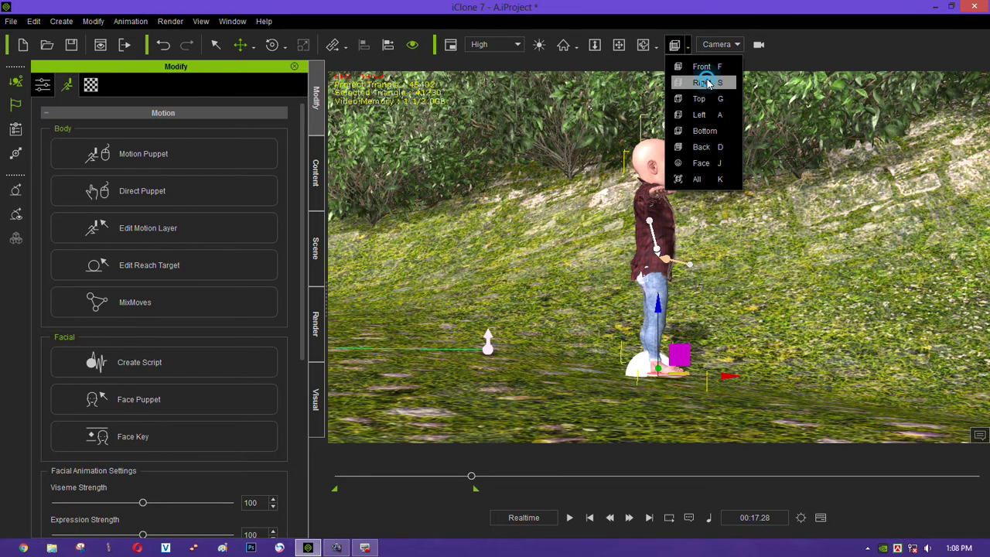
click(702, 66)
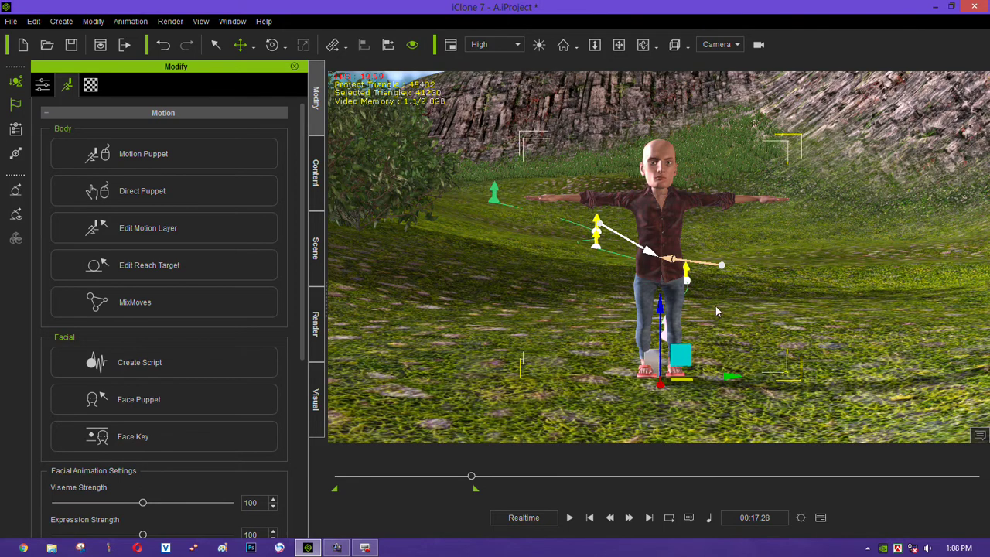
scroll(714, 306, up, 3)
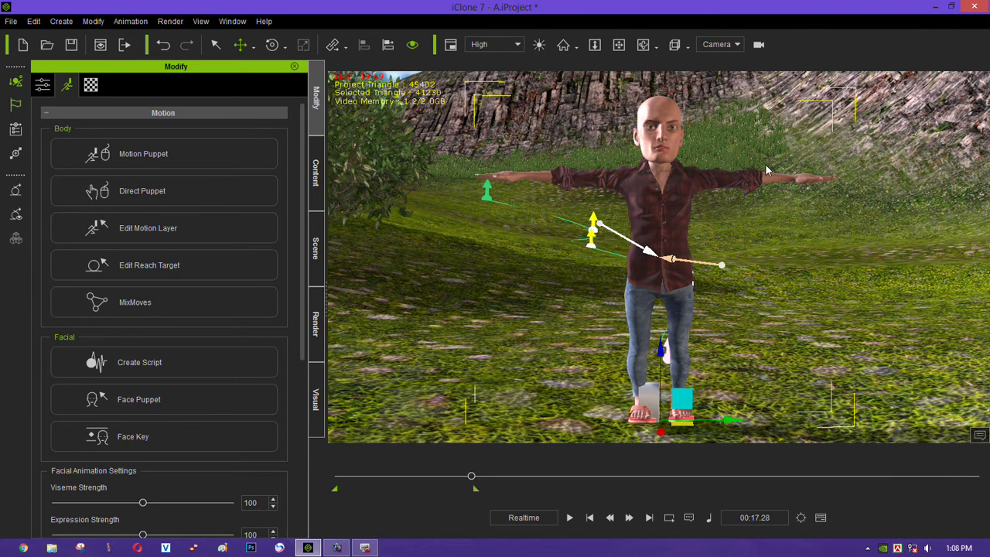
Step: In Edit Motion Layer, drag the left-hand IK effector down to lower both arms
click(182, 229)
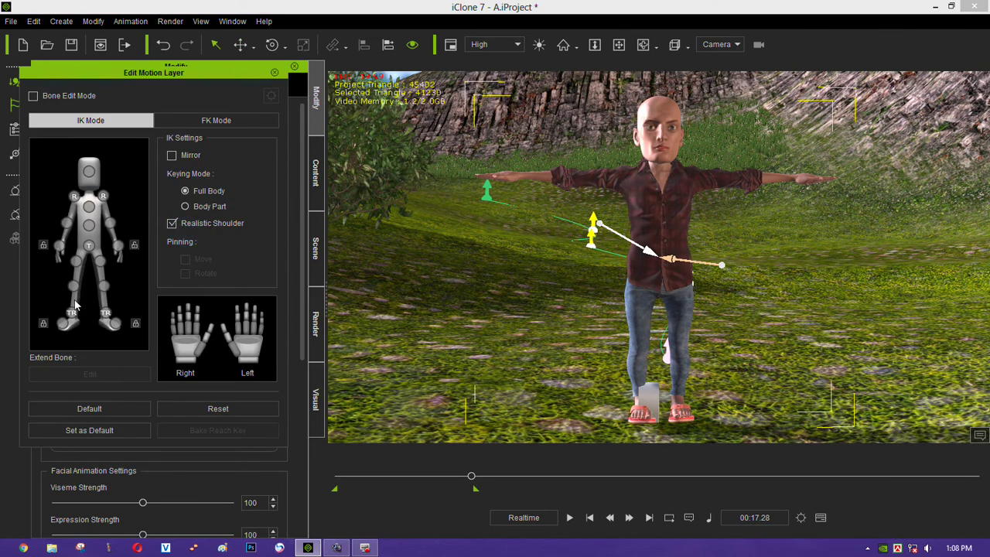
click(118, 246)
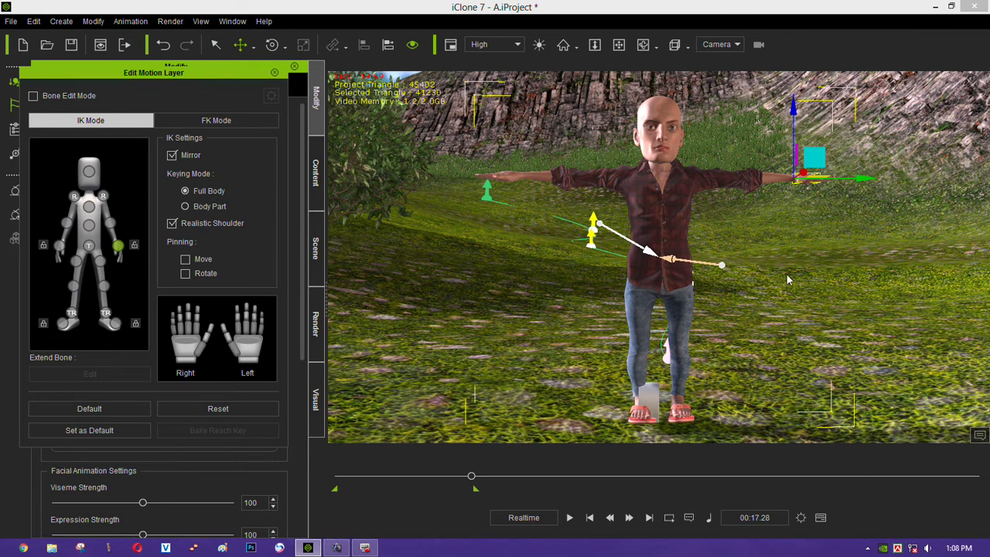
mouse_move(819, 168)
mouse_down()
mouse_move(794, 220)
mouse_move(730, 272)
mouse_move(737, 261)
mouse_move(727, 258)
mouse_up()
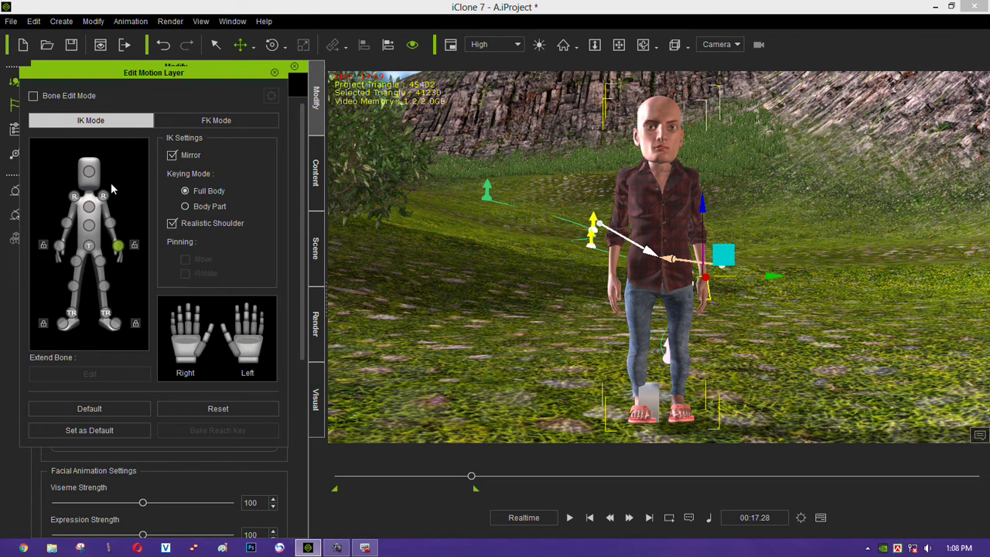
Step: Keep the head facing forward and store the lowered-arm pose as the default
click(89, 171)
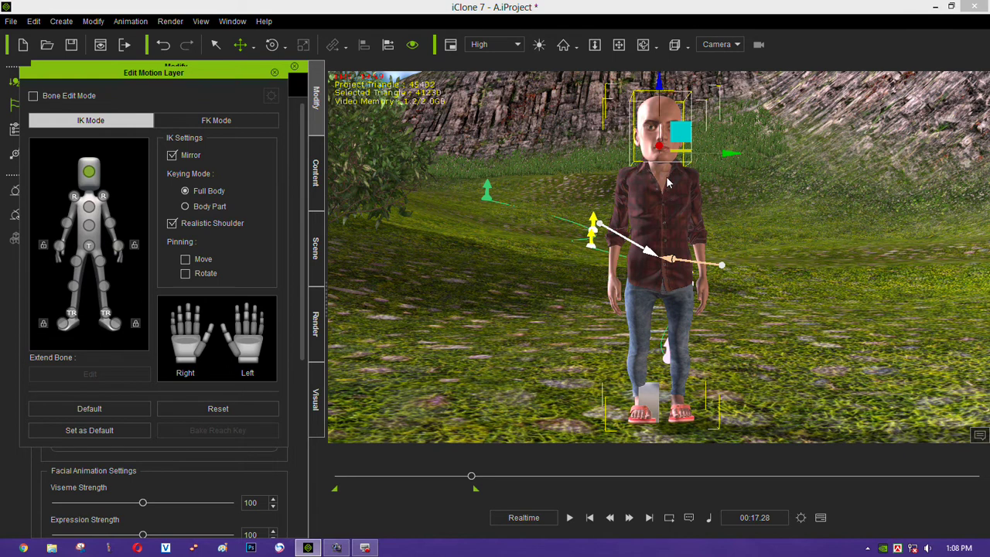
key(e)
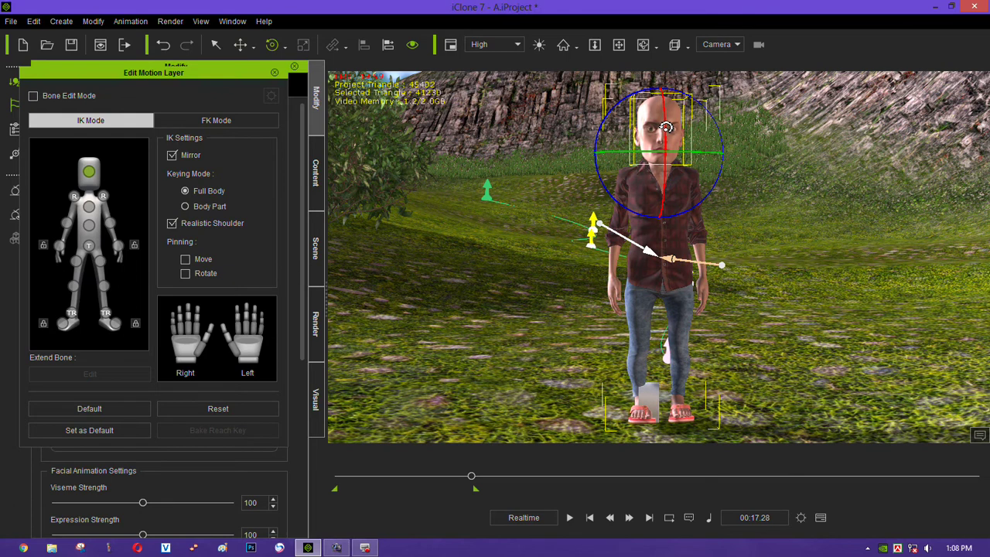
key(ctrl+z)
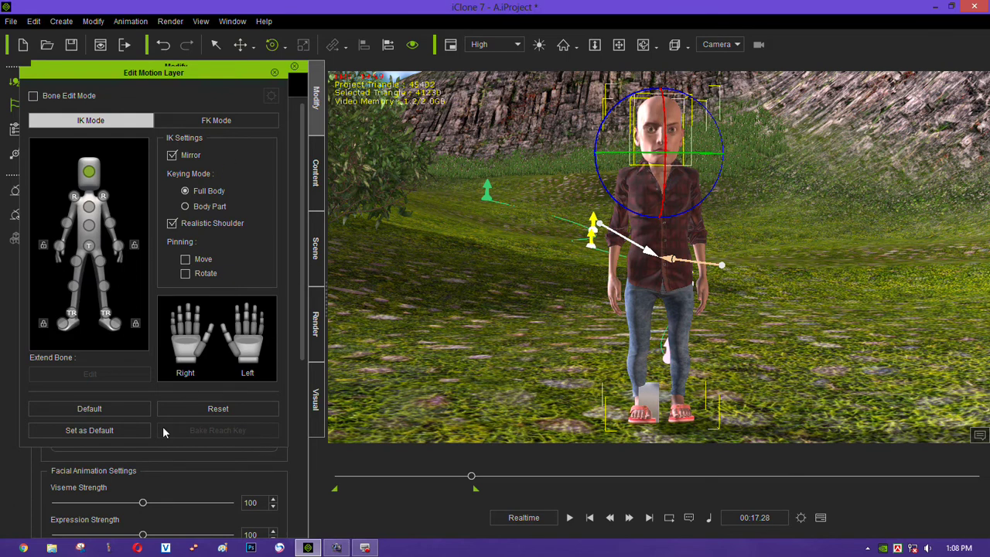
click(106, 433)
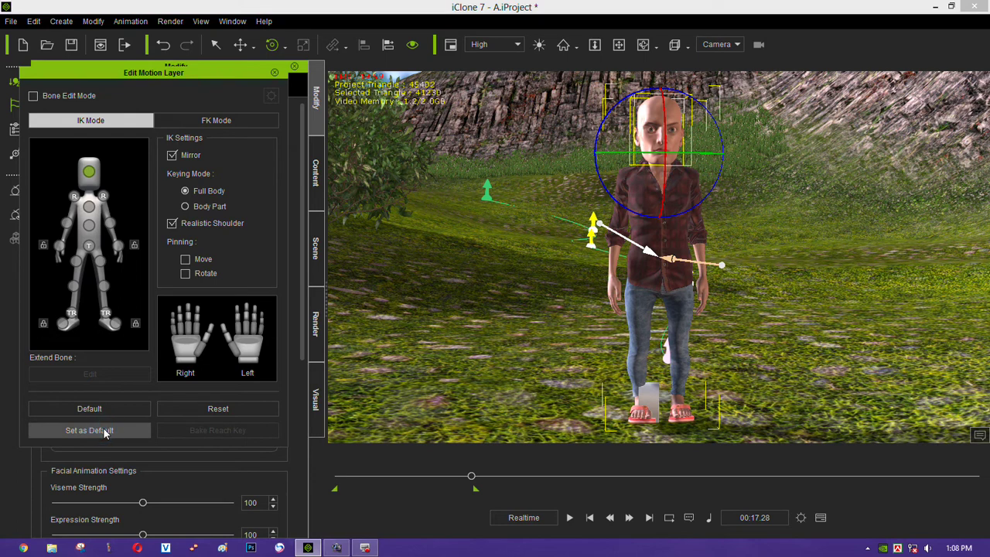
click(106, 434)
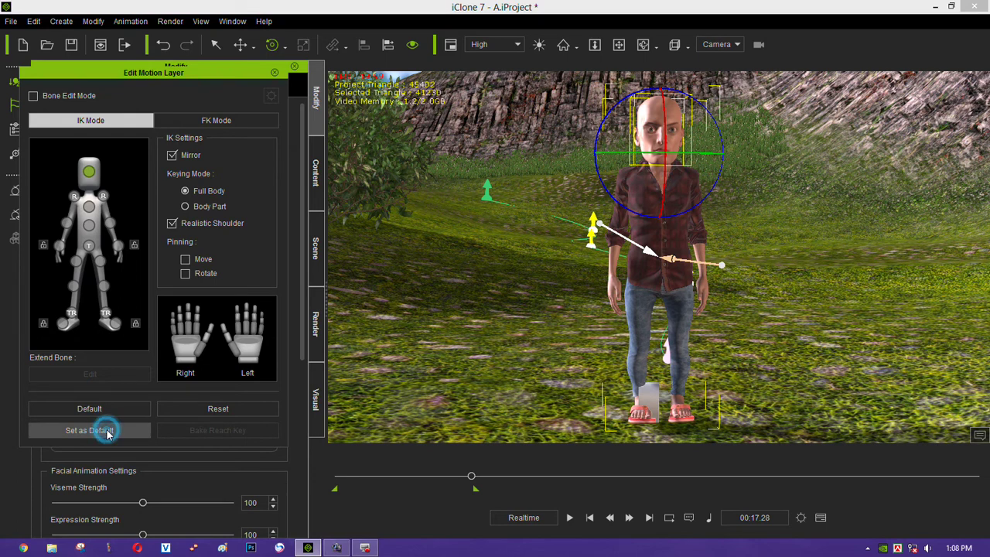
mouse_move(474, 359)
right_down()
mouse_move(721, 367)
mouse_move(670, 387)
mouse_move(314, 348)
right_up()
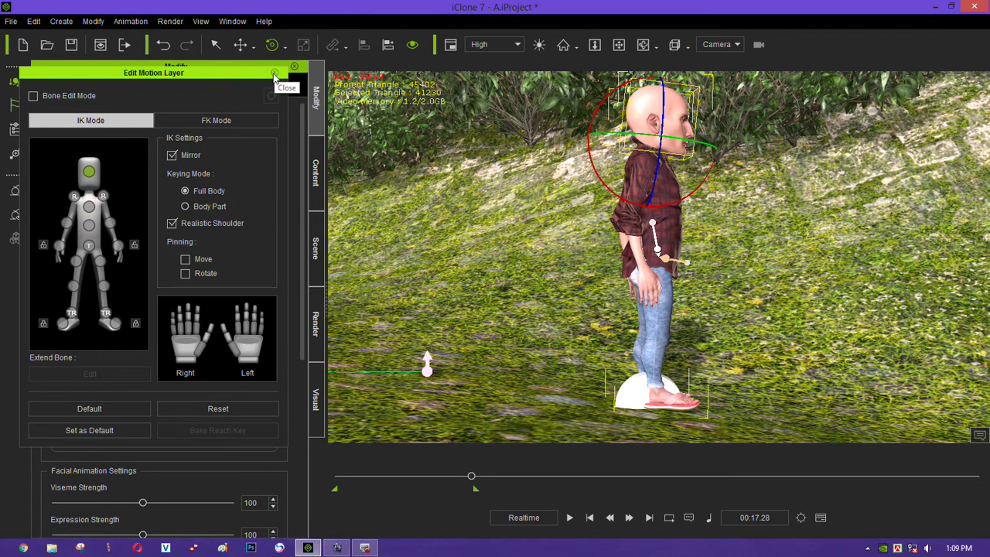
Step: Close Edit Motion Layer, turn the character slightly, and remove its object animation
click(274, 75)
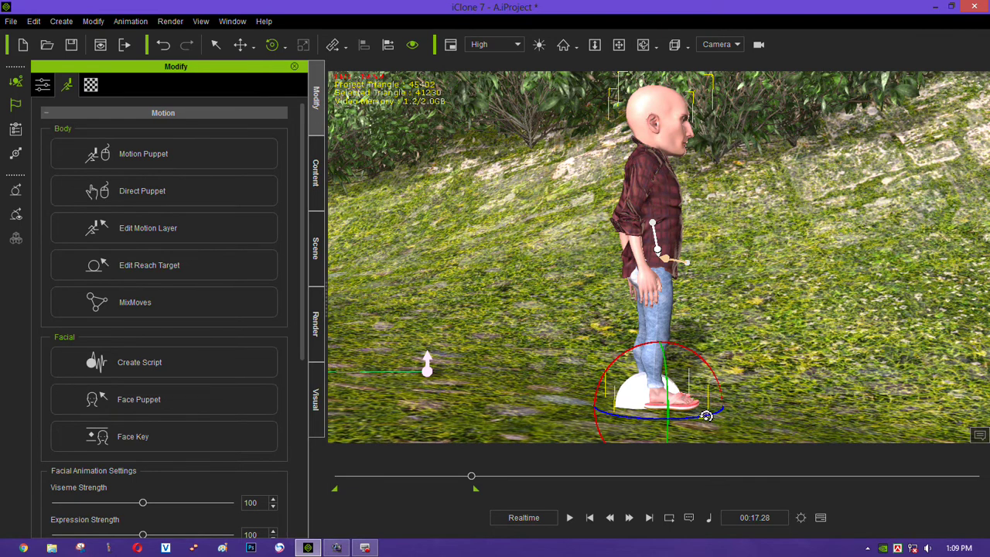
drag(706, 416, 695, 421)
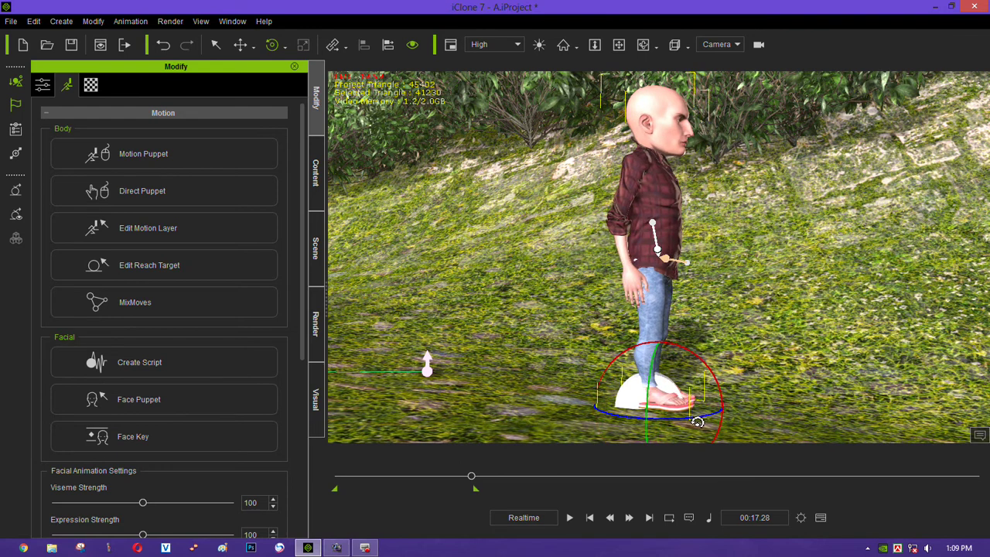
drag(694, 421, 700, 422)
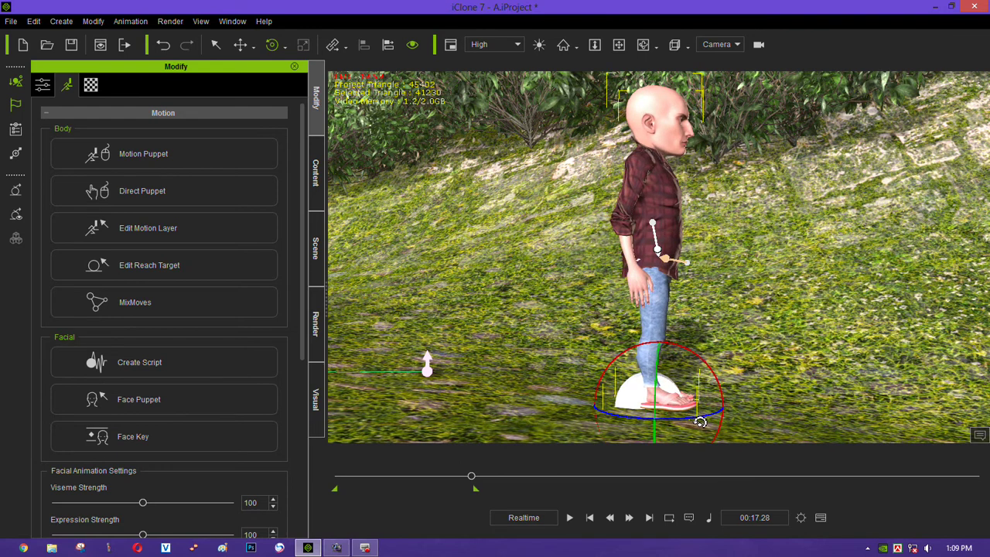
right_click(663, 122)
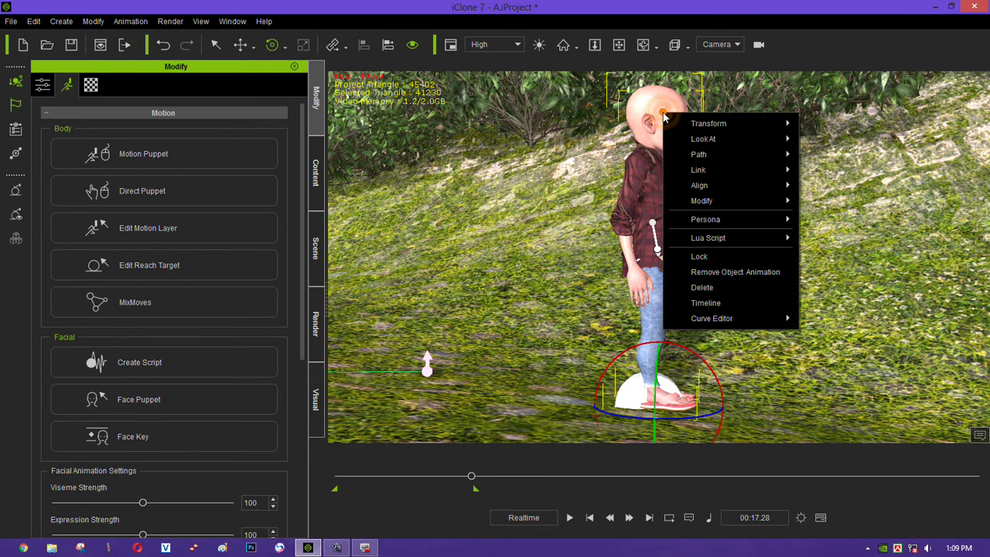
click(741, 275)
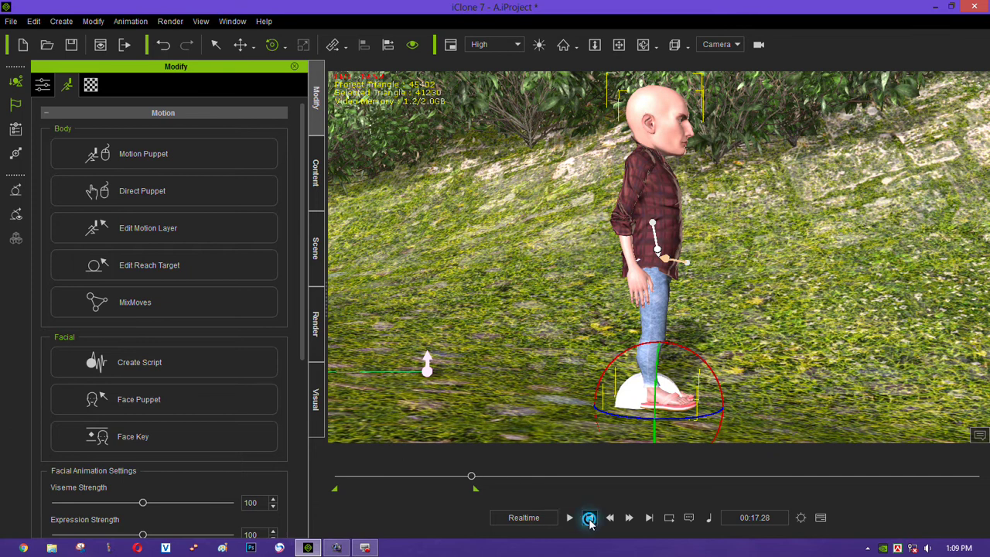
Step: Rewind to frame 0, view through the Preview camera, select the stray camera, and show the Scene list
click(590, 517)
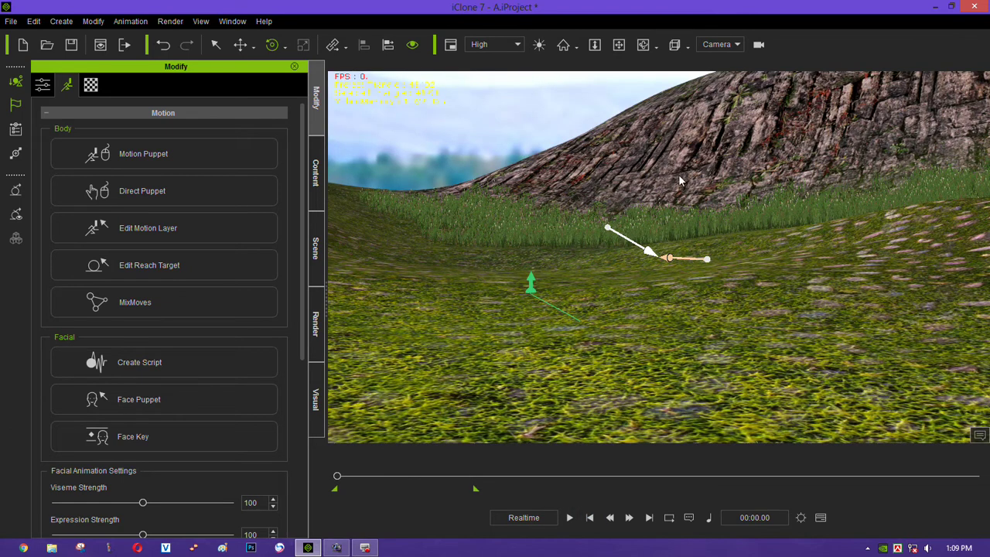
click(736, 45)
click(735, 57)
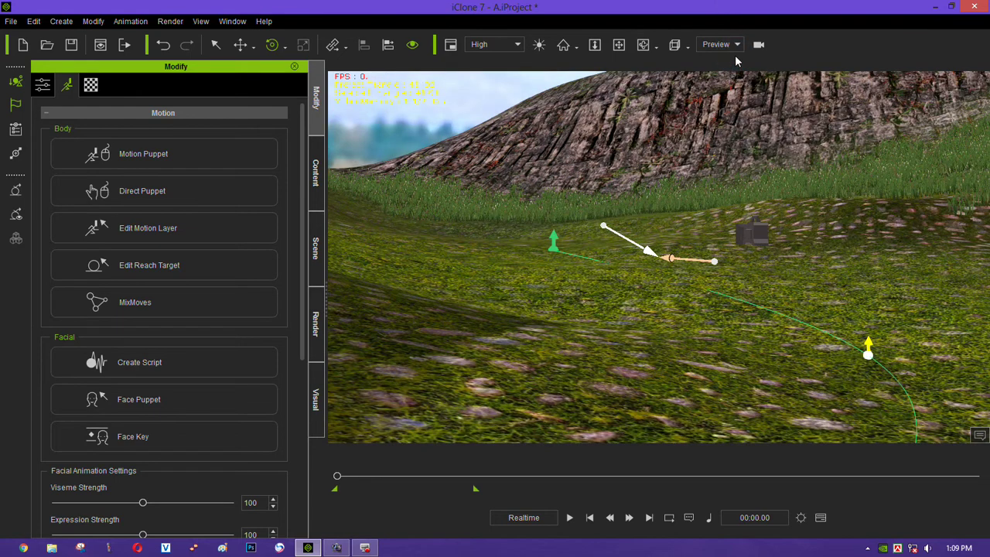
click(747, 235)
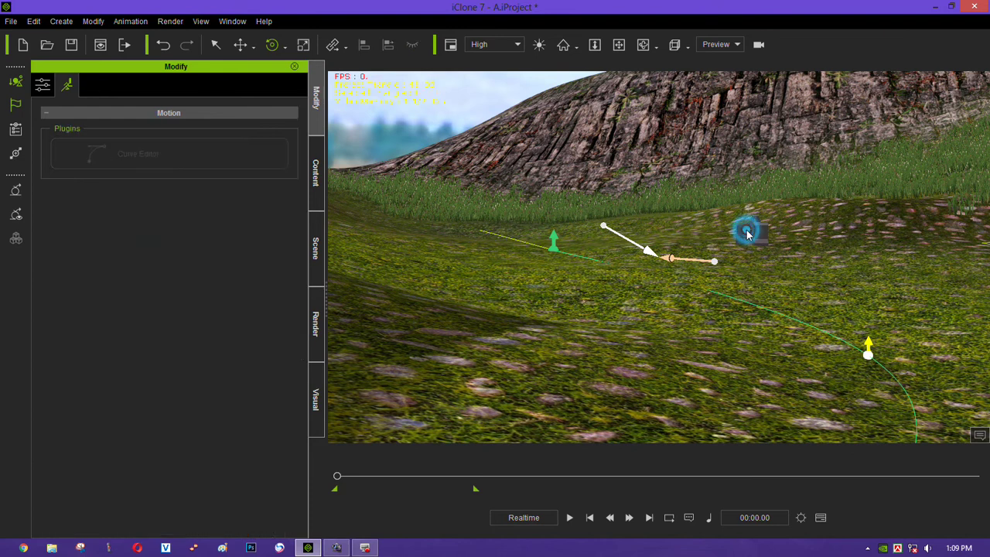
click(317, 246)
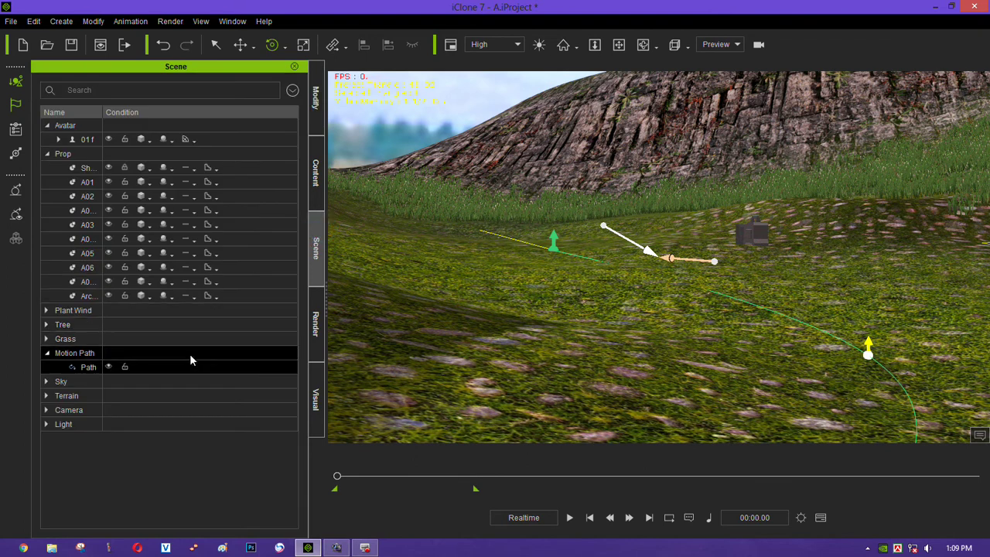
Step: Delete the extra camera and the motion path from the scene list
click(46, 409)
click(80, 426)
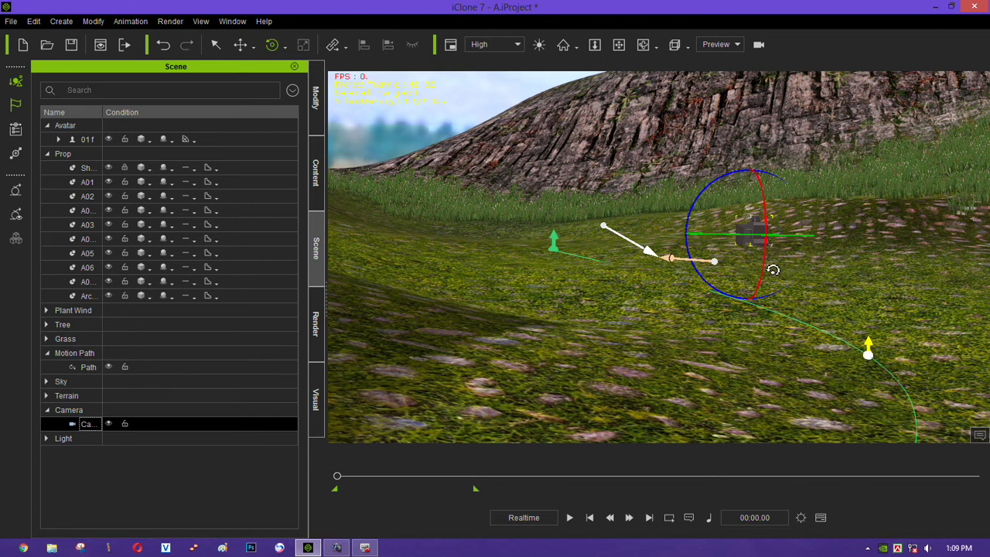
key(Delete)
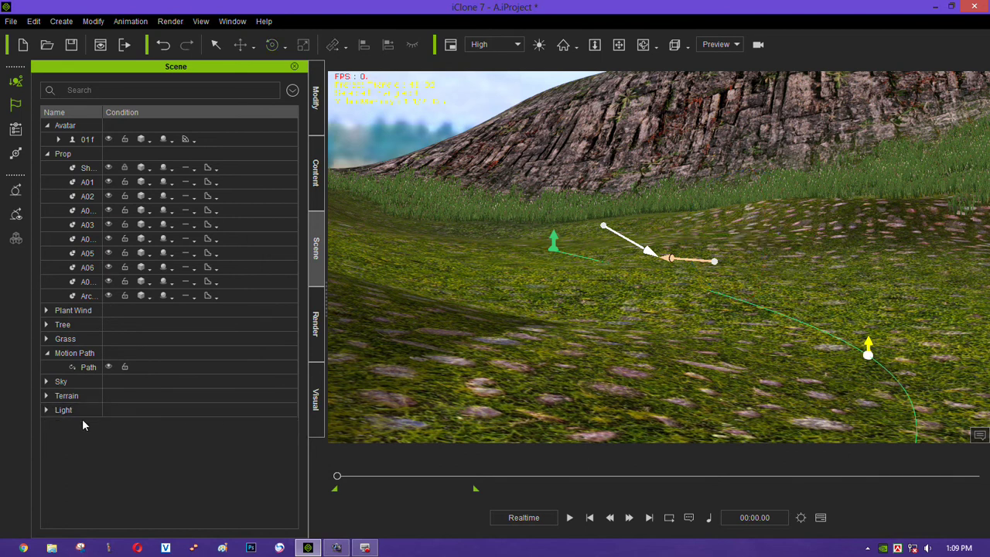
click(85, 367)
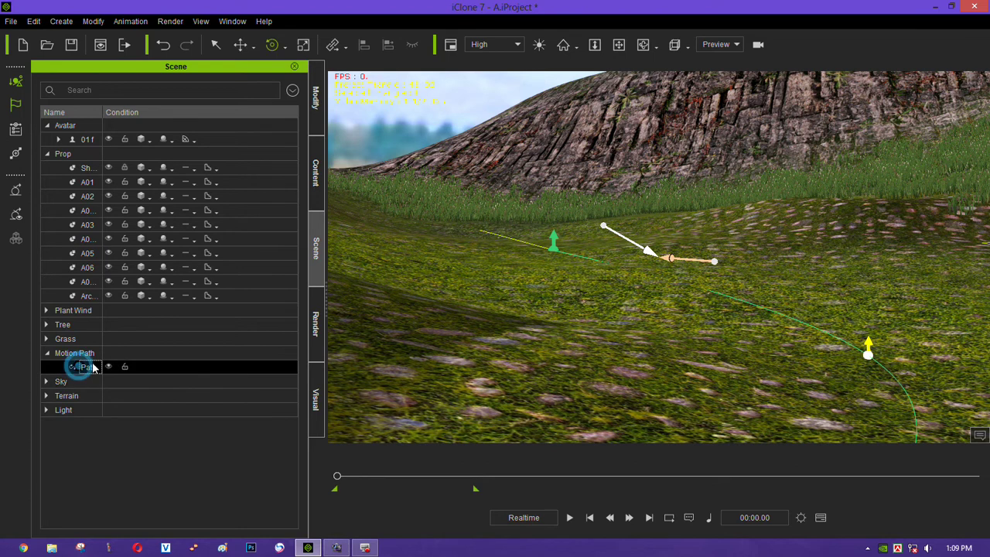
key(Delete)
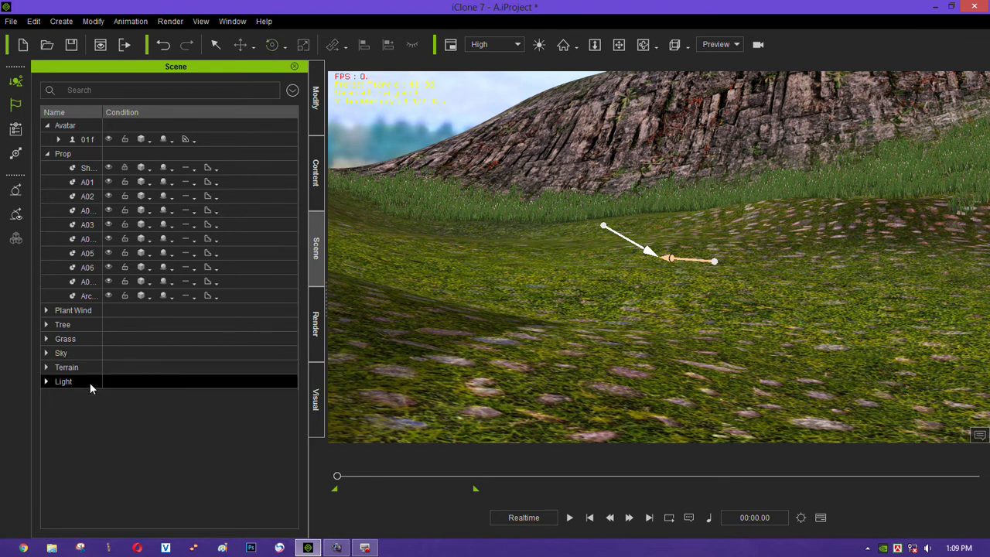
Step: Hide the Key and Rim lights, collapse the groups, and select avatar 01f
click(46, 381)
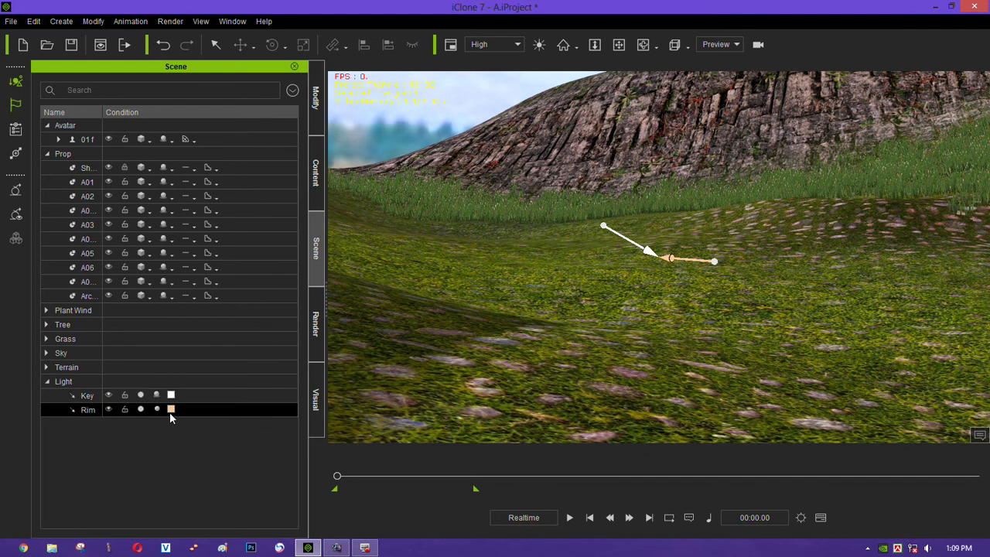
click(109, 395)
click(112, 410)
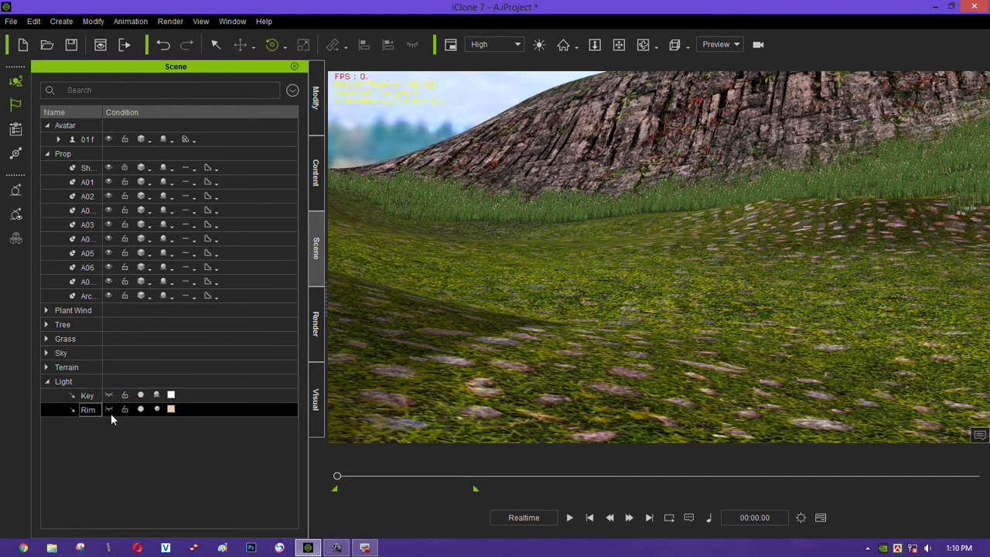
click(46, 381)
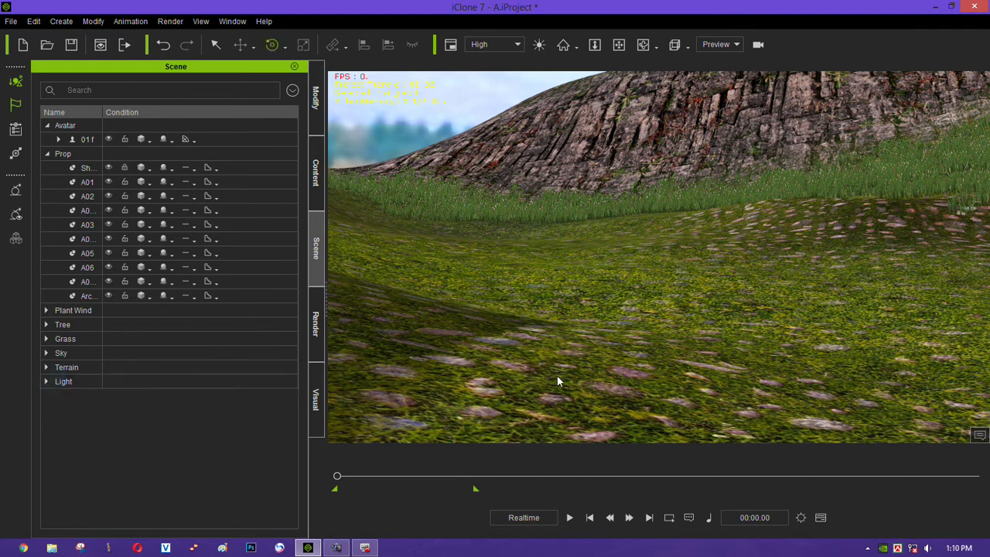
click(47, 153)
click(87, 139)
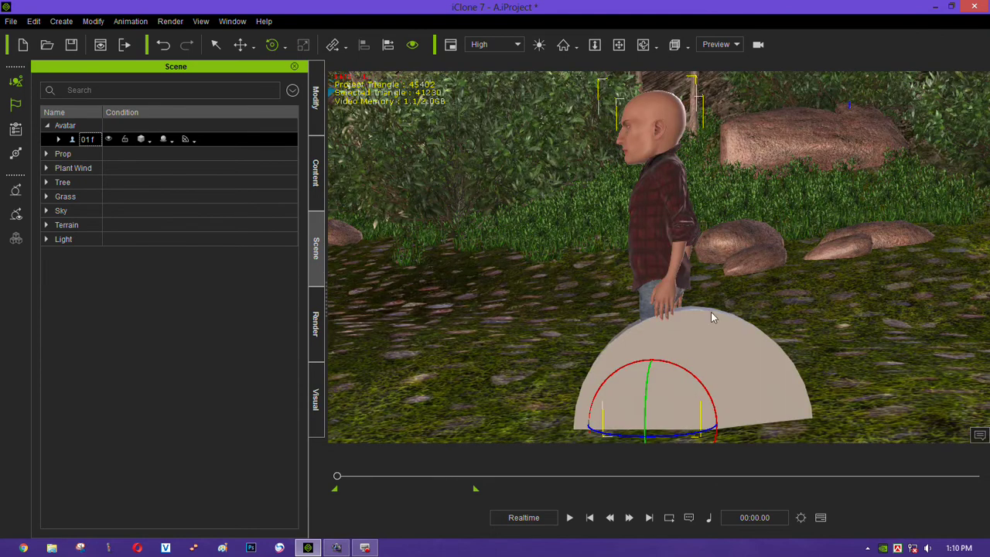
Step: Scale the white Arc dome down to a small mound under the foot, then reselect the character
scroll(699, 305, down, 3)
scroll(699, 306, down, 3)
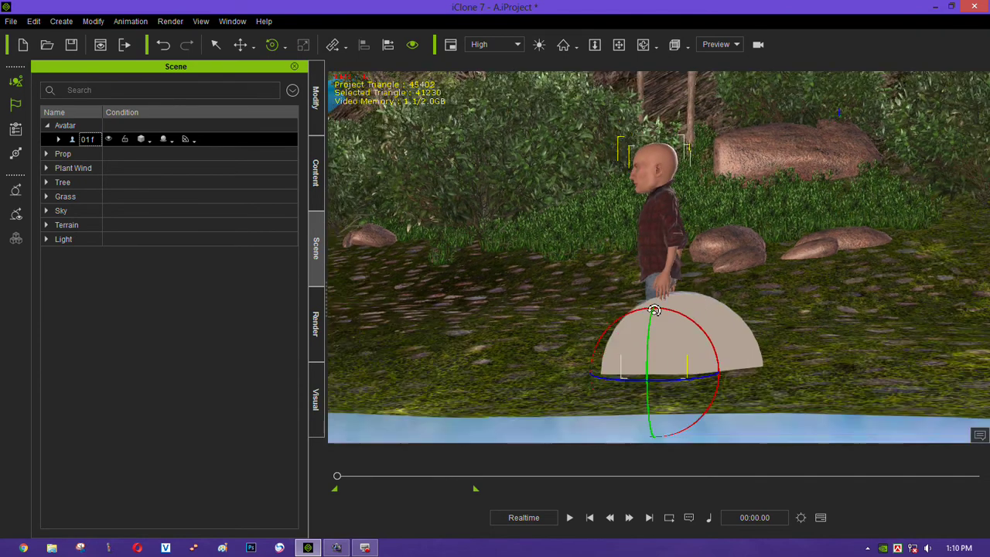
mouse_move(559, 283)
right_down()
mouse_move(510, 307)
mouse_move(903, 319)
mouse_move(766, 325)
mouse_move(714, 366)
right_up()
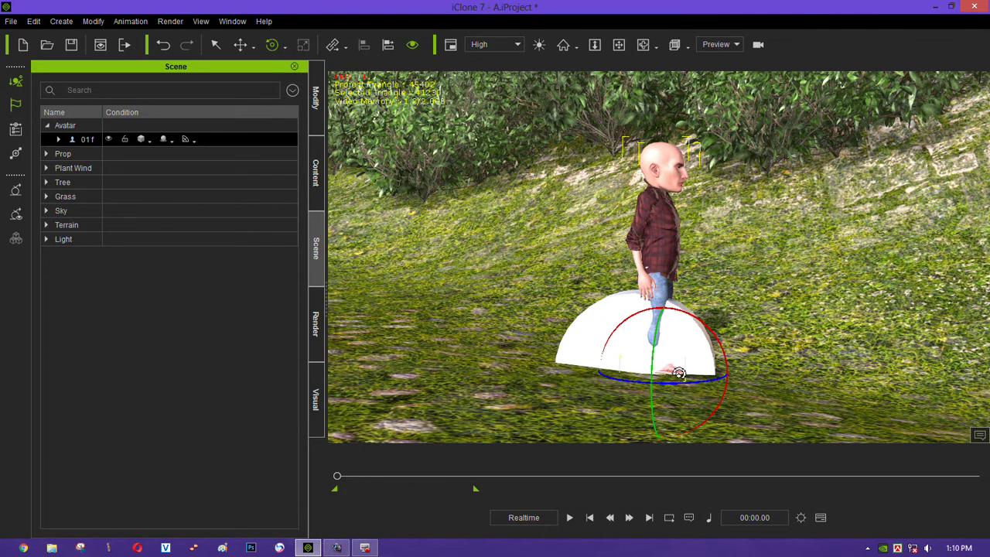
click(585, 328)
click(303, 44)
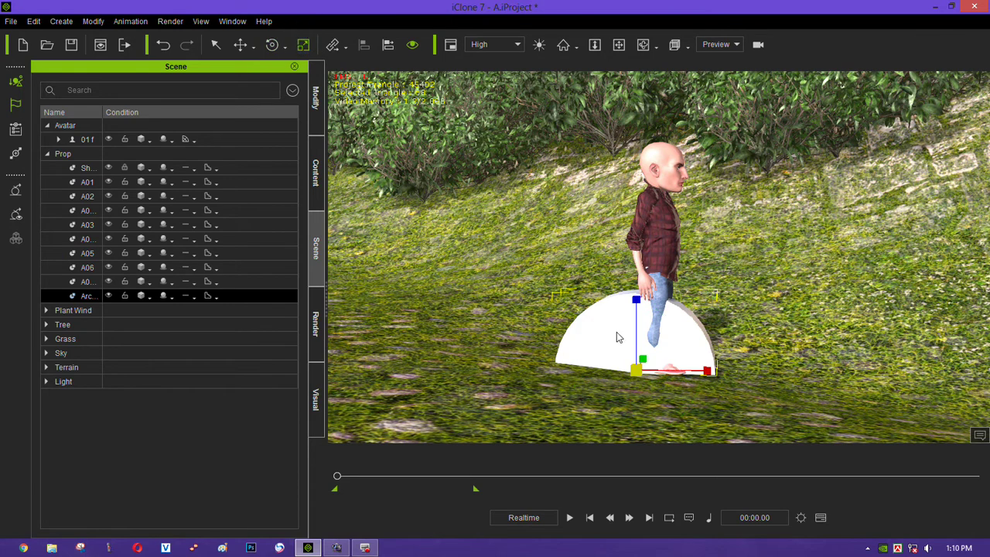
mouse_move(635, 370)
mouse_down()
mouse_move(564, 418)
mouse_move(424, 482)
mouse_up()
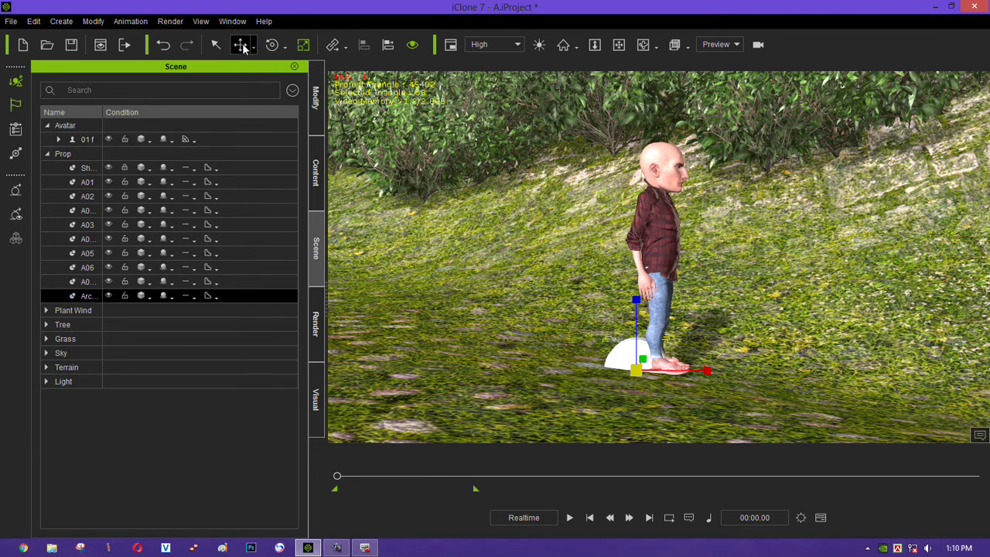
click(663, 163)
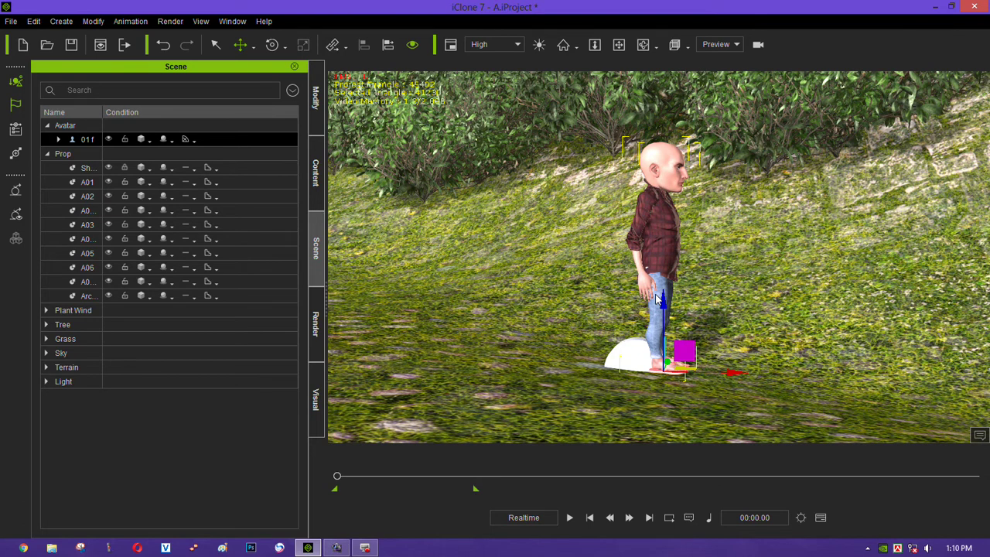
Step: In Edit Motion Layer, pin the left foot, turn off Mirror, and lift the foot onto the dome
key(ctrl+m)
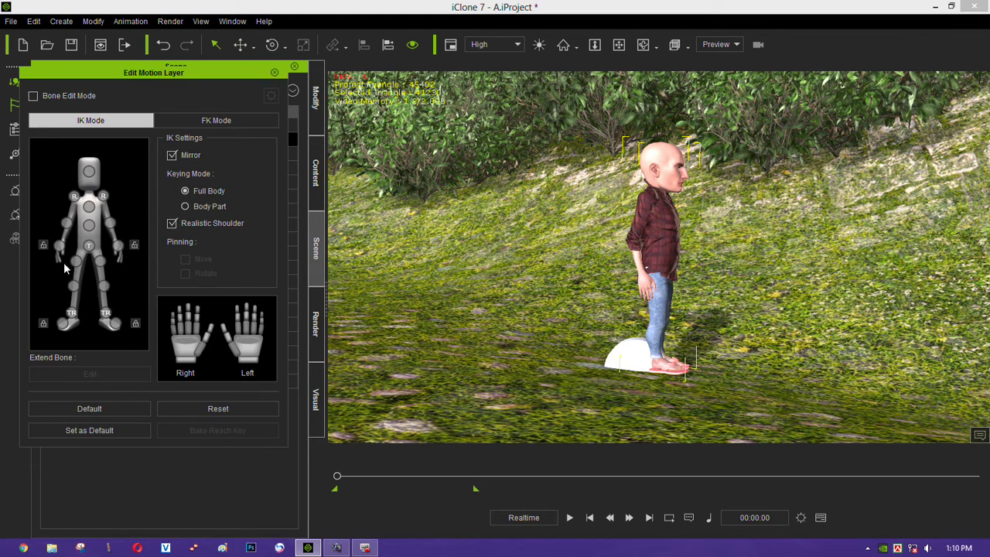
drag(198, 77, 198, 61)
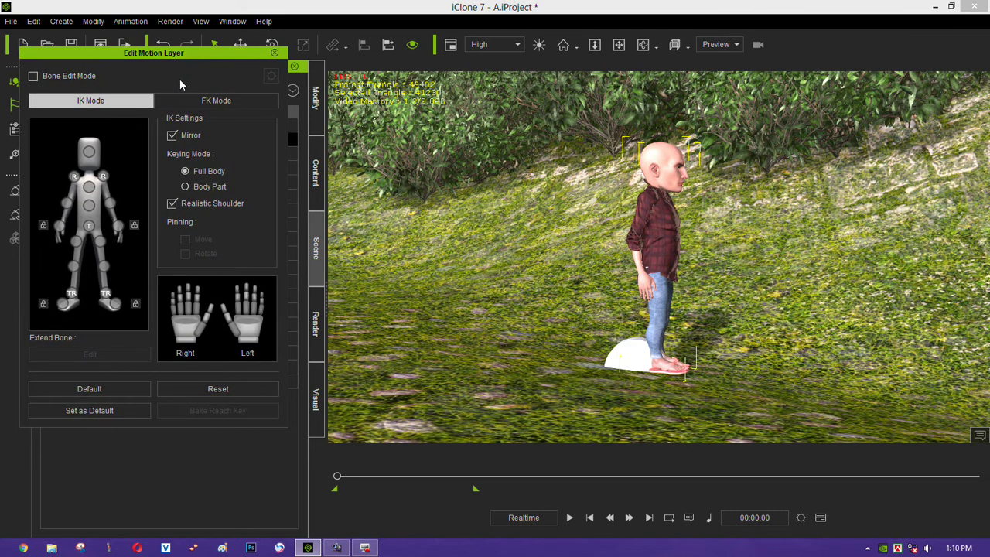
click(107, 295)
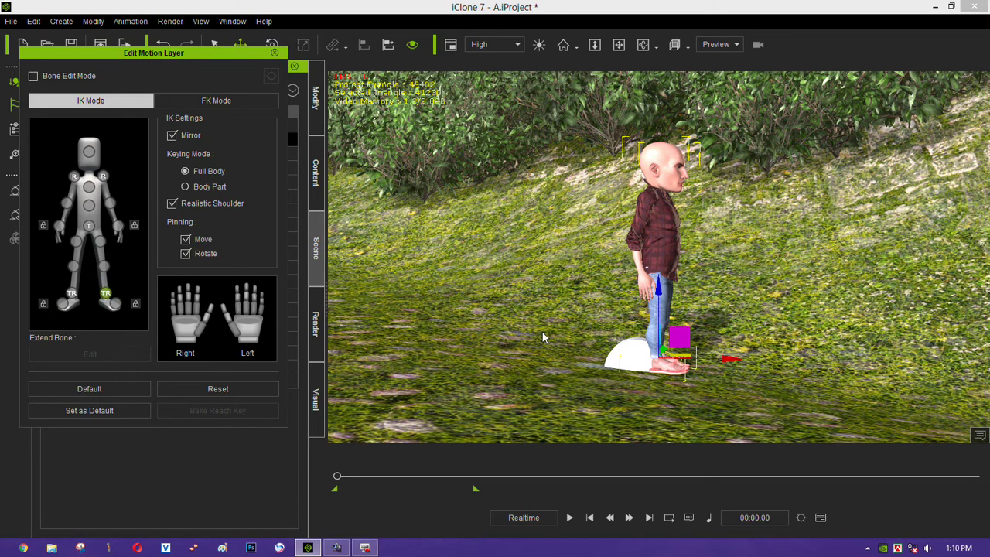
mouse_move(560, 348)
right_down()
mouse_move(658, 413)
mouse_move(814, 403)
right_up()
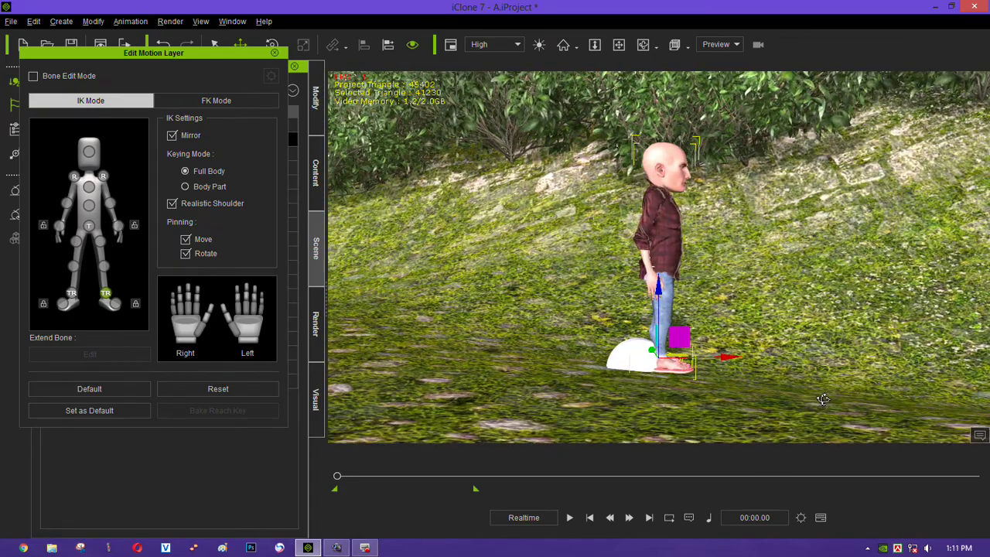
middle_drag(768, 380, 678, 347)
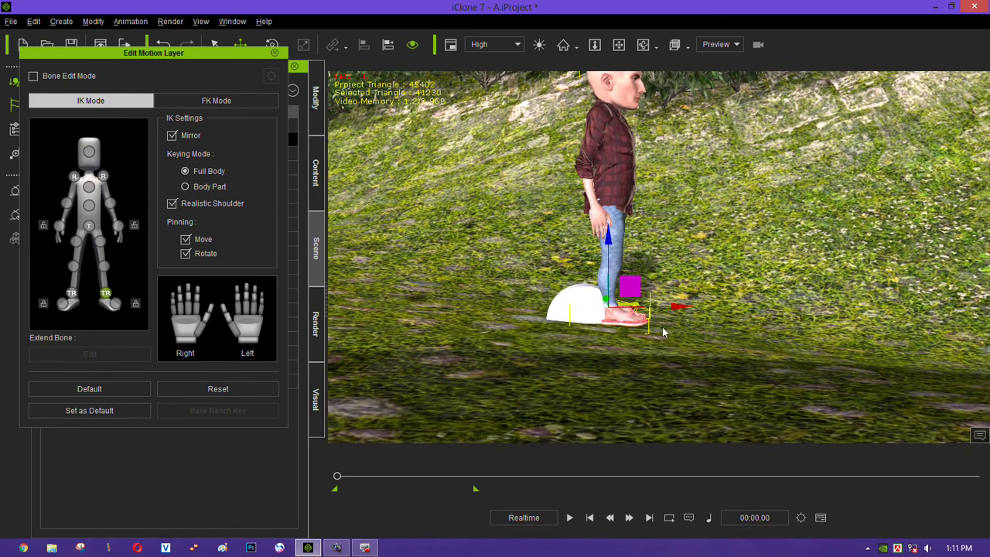
mouse_move(635, 292)
mouse_down()
mouse_move(649, 290)
mouse_move(634, 275)
mouse_move(632, 285)
mouse_up()
click(172, 137)
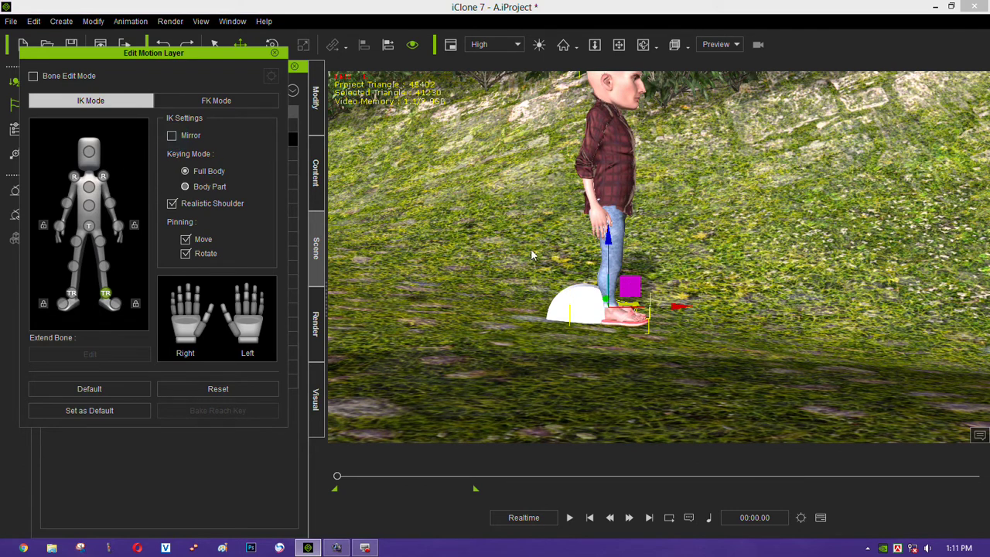
mouse_move(631, 289)
mouse_down()
mouse_move(626, 274)
mouse_move(580, 258)
mouse_move(563, 262)
mouse_move(565, 280)
mouse_move(565, 263)
mouse_up()
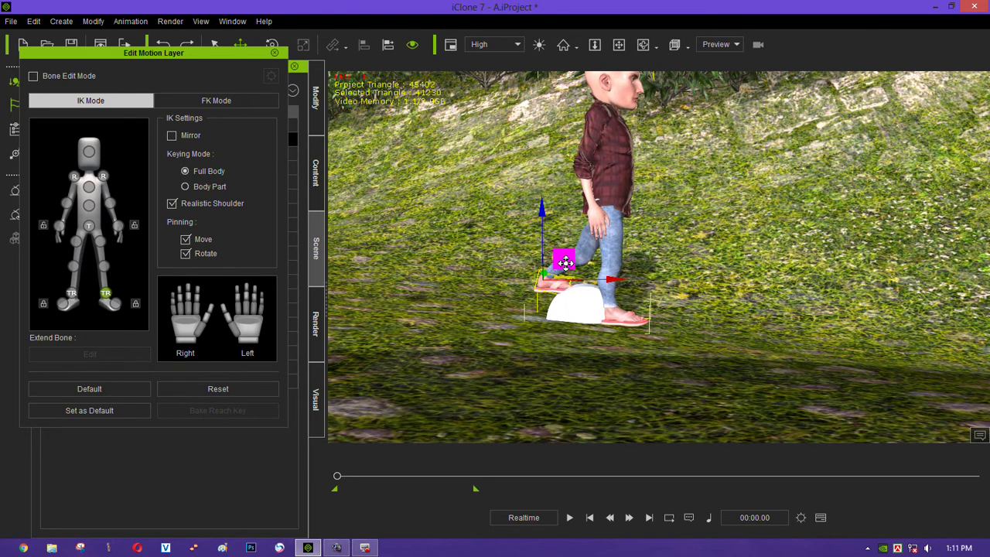
Step: Shift the character's hips left and lower the right foot onto the ground
click(88, 226)
drag(630, 183, 607, 190)
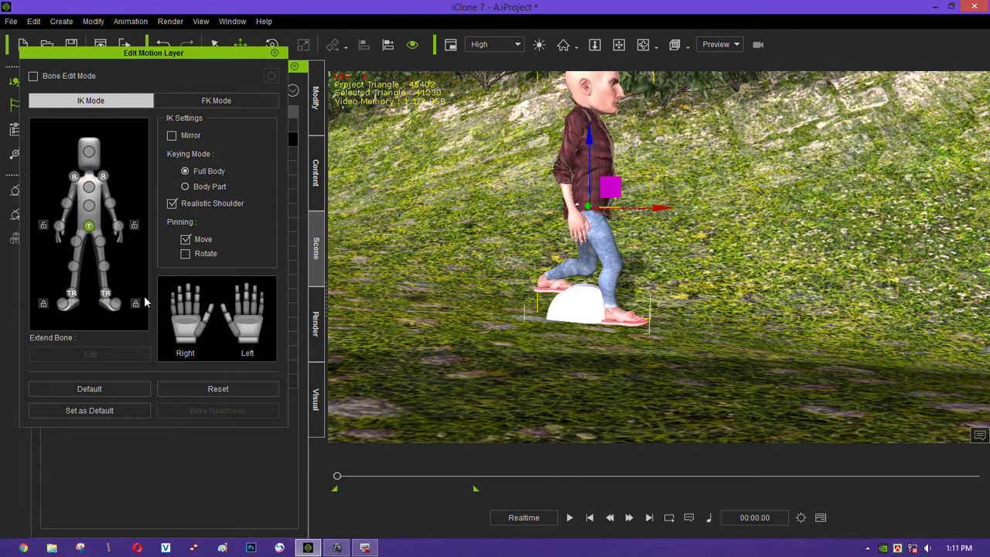
click(105, 294)
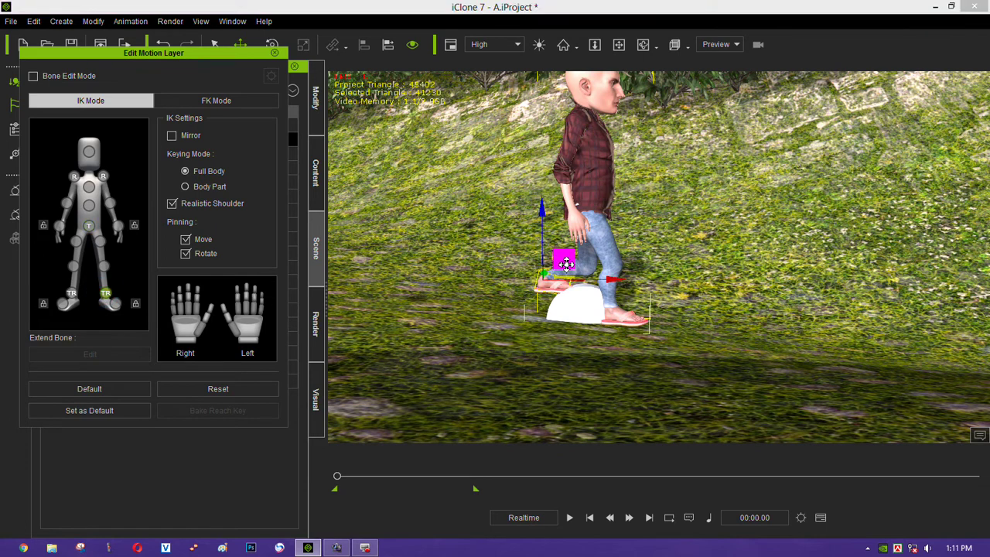
drag(556, 271, 562, 284)
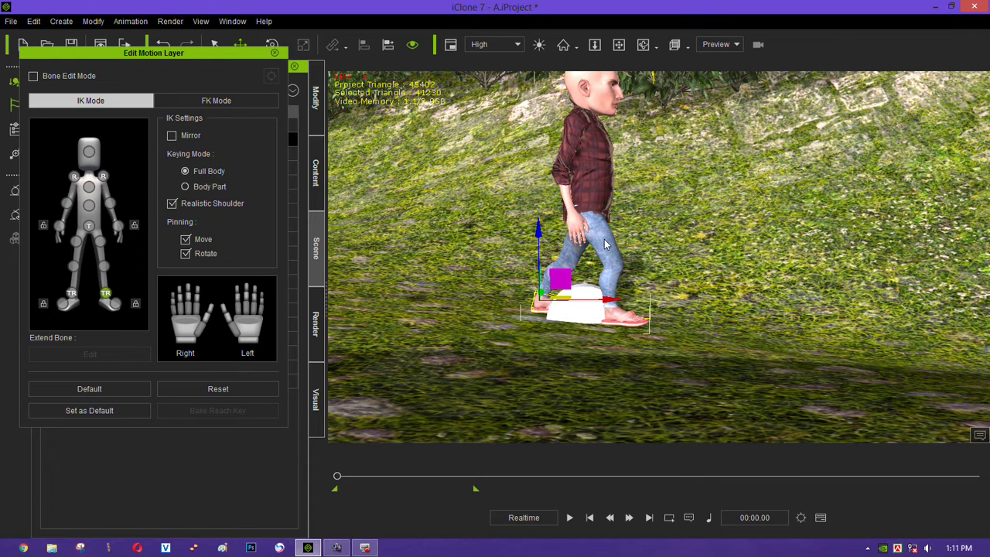
Step: Rotate the chest backward and turn the head toward profile, then advance the time slightly
click(89, 186)
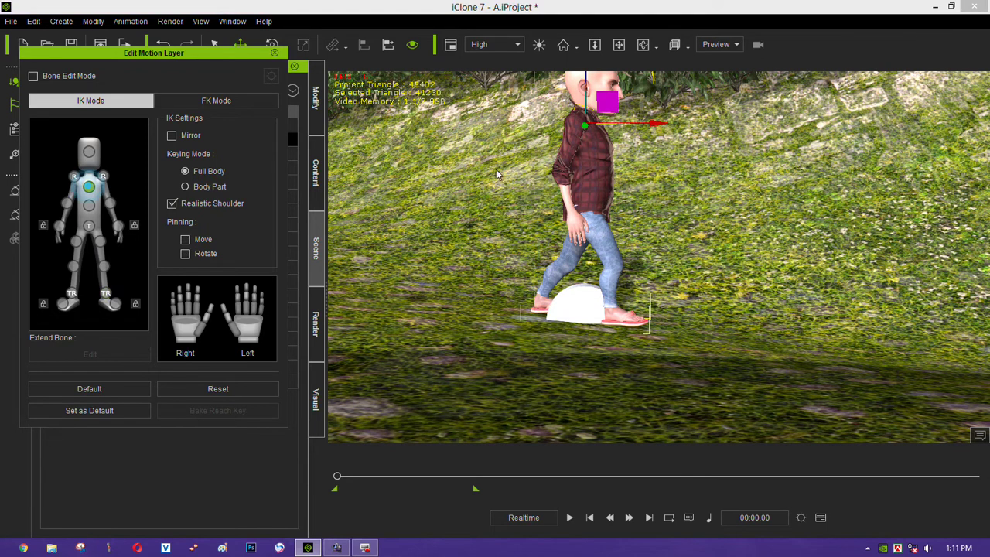
click(270, 44)
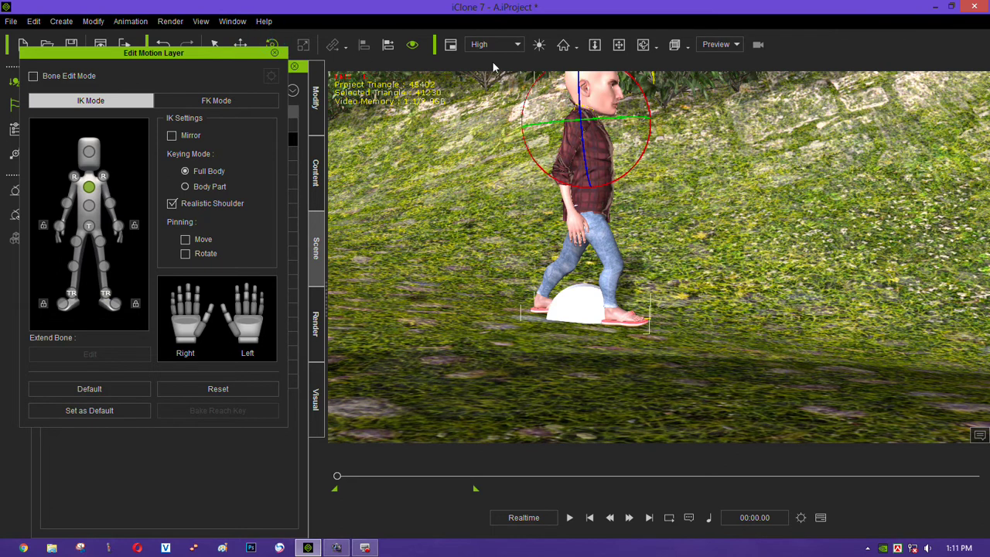
mouse_move(627, 122)
mouse_down()
mouse_move(643, 102)
mouse_move(628, 121)
mouse_up()
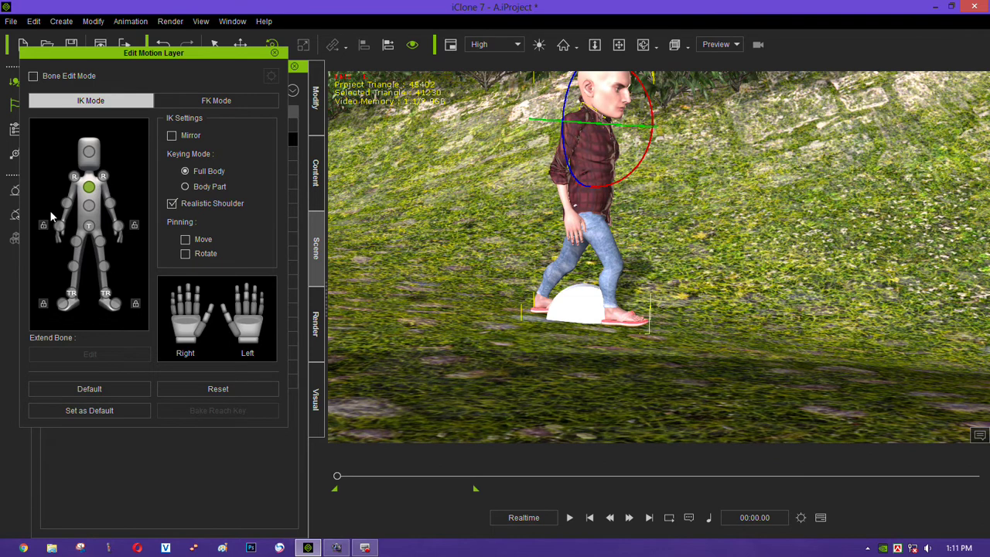
click(89, 152)
mouse_move(624, 127)
mouse_down()
mouse_move(600, 114)
mouse_move(627, 117)
mouse_up()
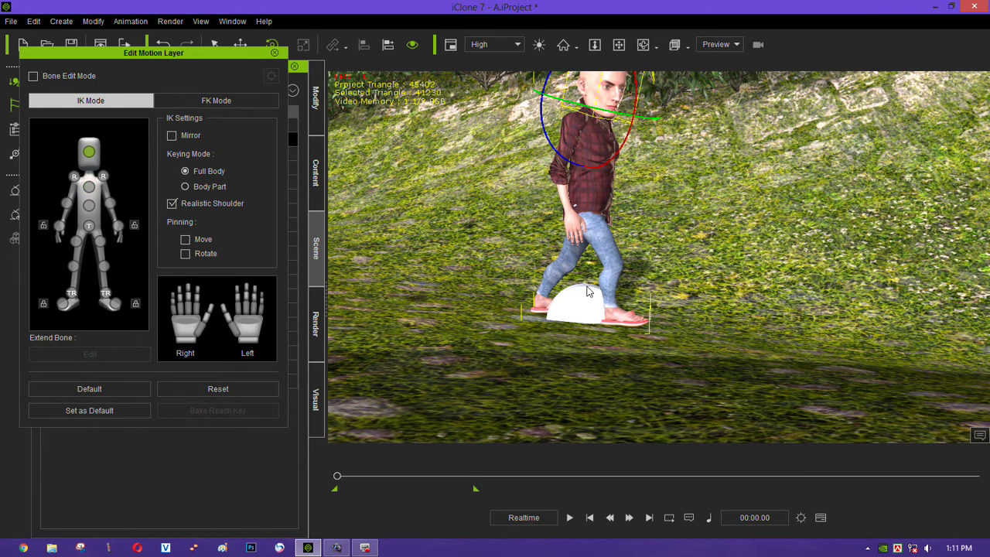
drag(541, 82, 608, 118)
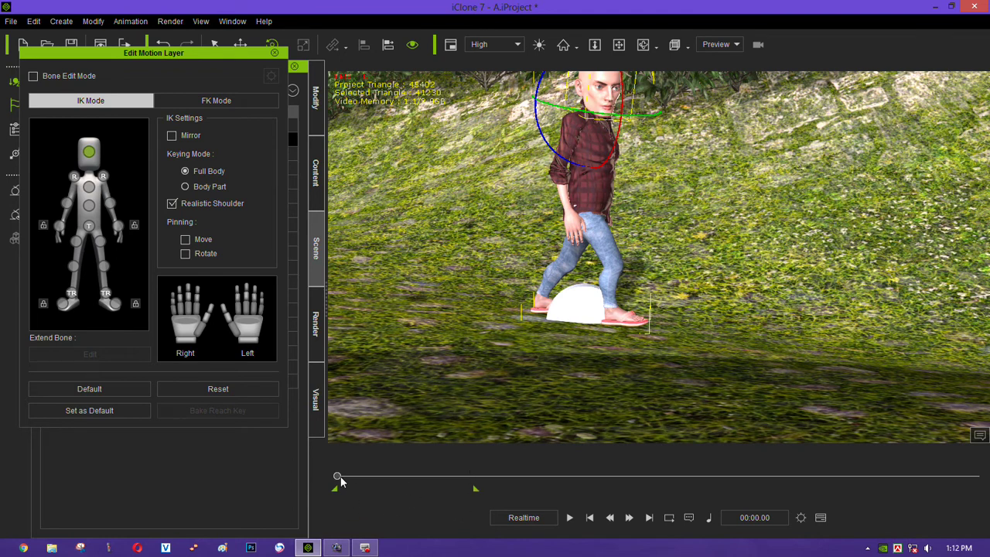
drag(337, 478, 349, 482)
Step: Reset to the Default pose and rotate the chest and head toward the camera
click(114, 392)
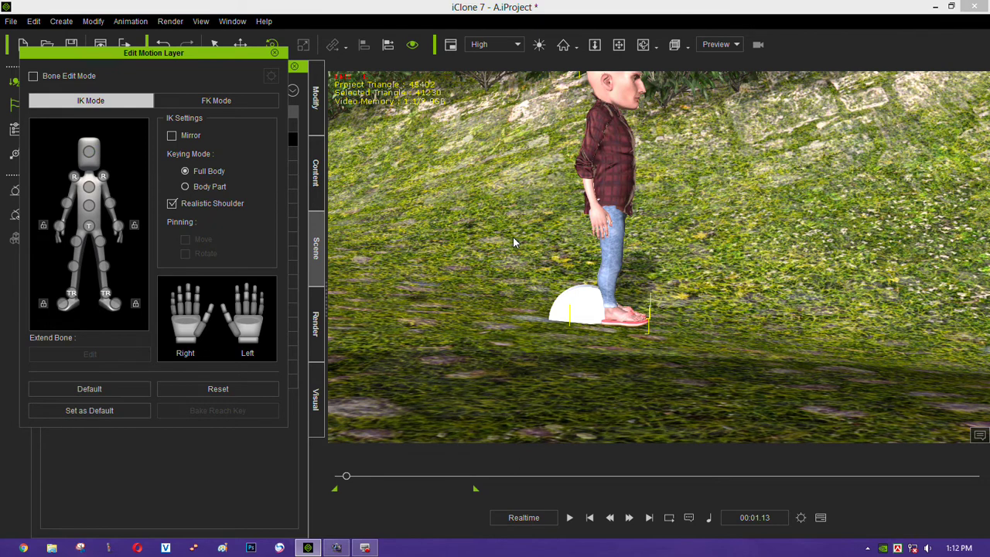
click(89, 186)
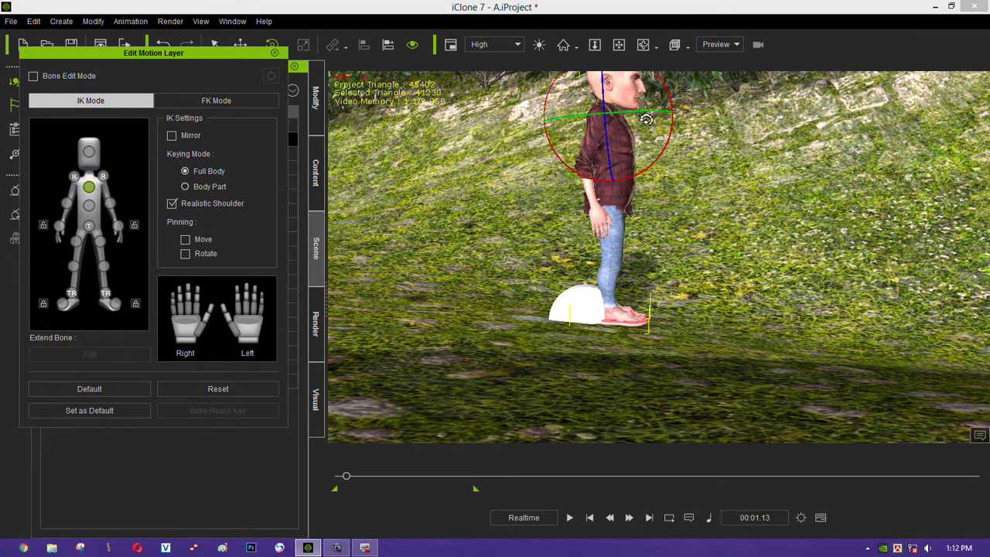
drag(647, 112, 628, 121)
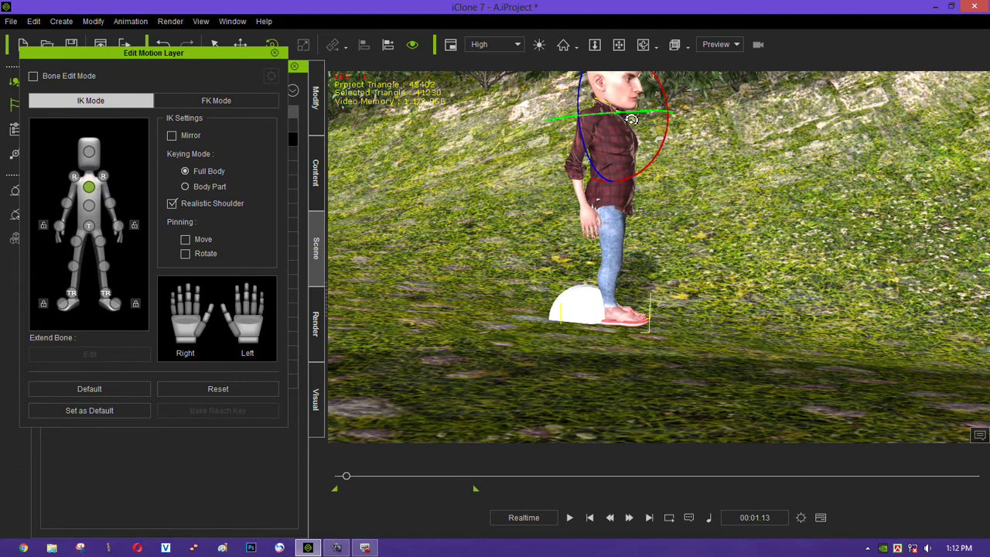
click(89, 151)
mouse_move(644, 102)
mouse_down()
mouse_move(611, 109)
mouse_move(628, 122)
mouse_up()
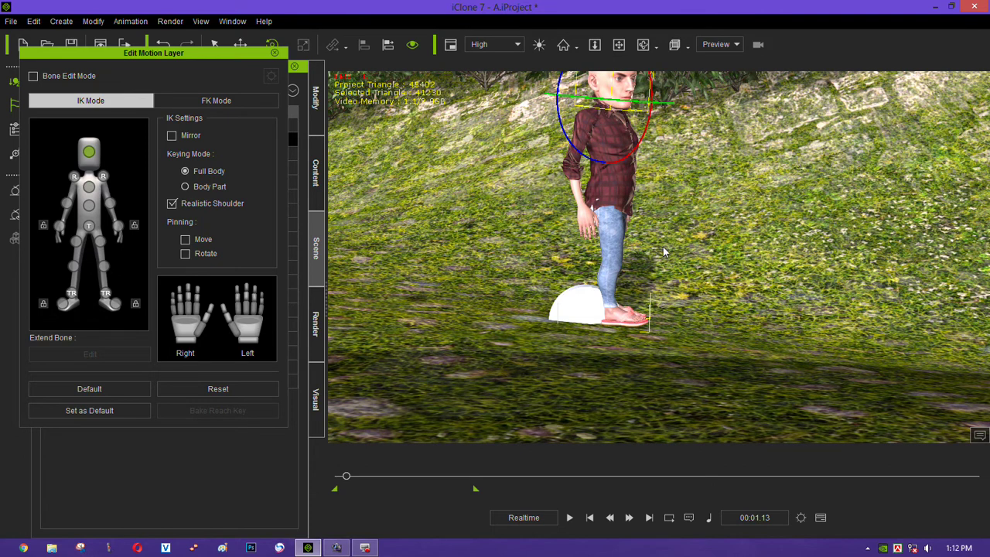
click(89, 206)
drag(640, 188, 625, 192)
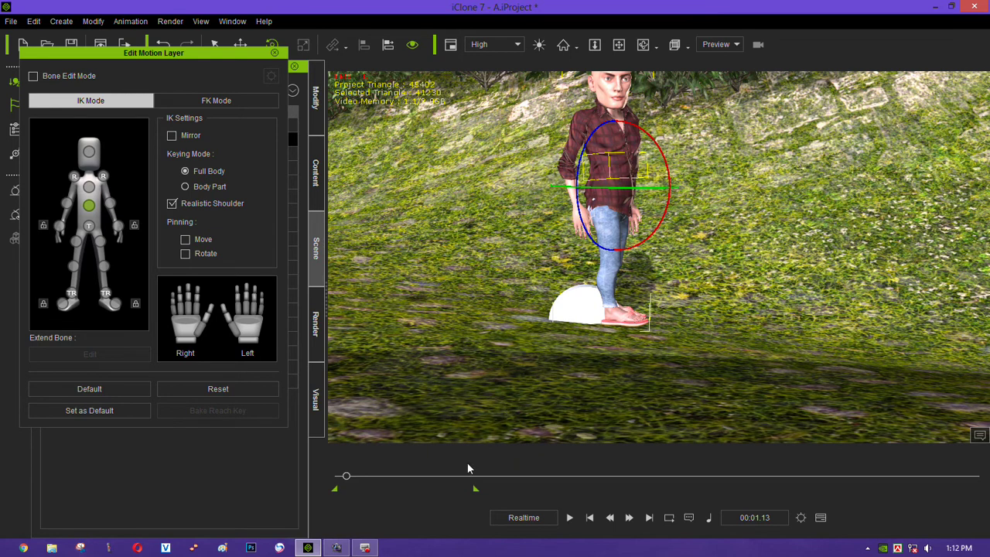
Step: Play the animation to preview the pose, then stop and return near the start
click(590, 517)
click(570, 518)
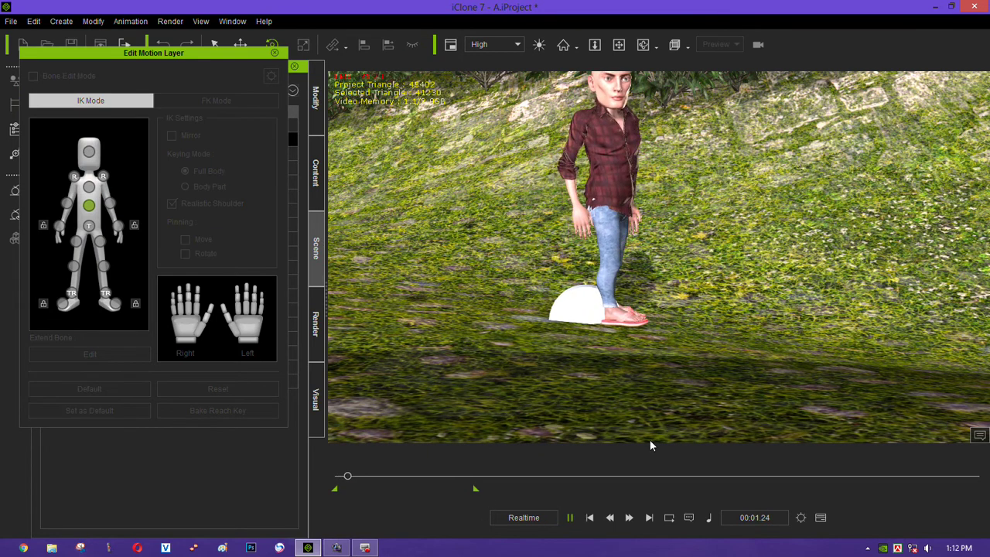
key(space)
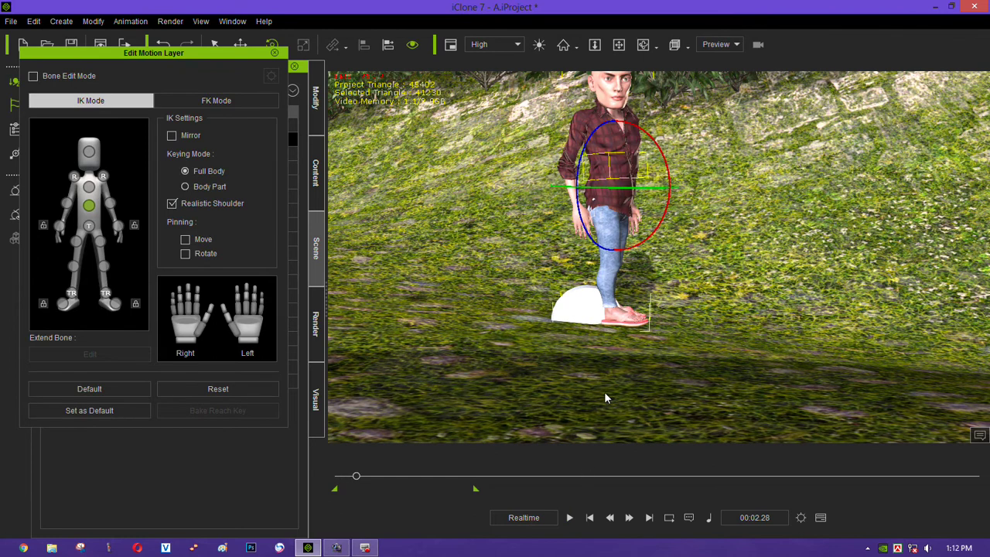
drag(356, 476, 345, 487)
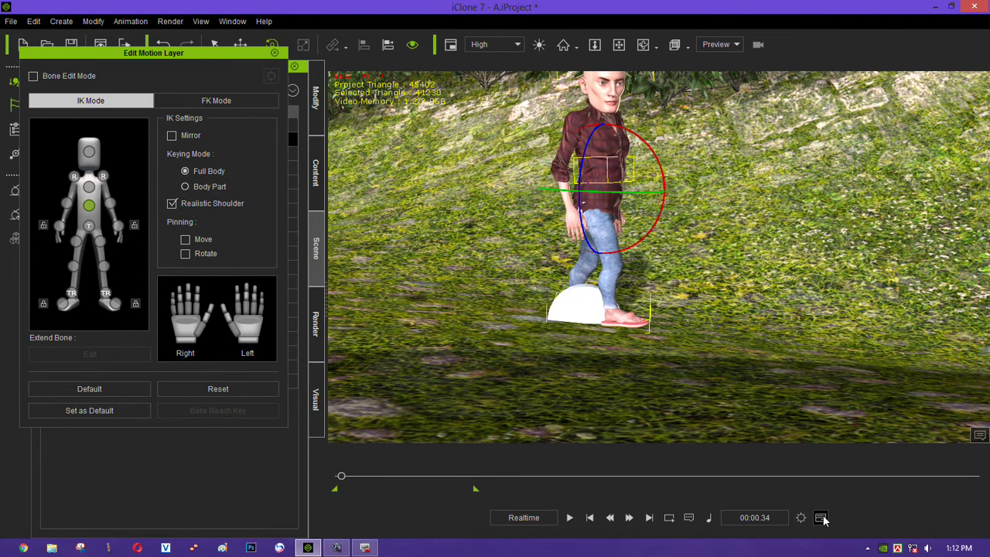
Step: Show the timeline, zoom out, and scrub through the walk to frame 65
click(820, 517)
drag(437, 264, 611, 303)
scroll(433, 443, down, 1)
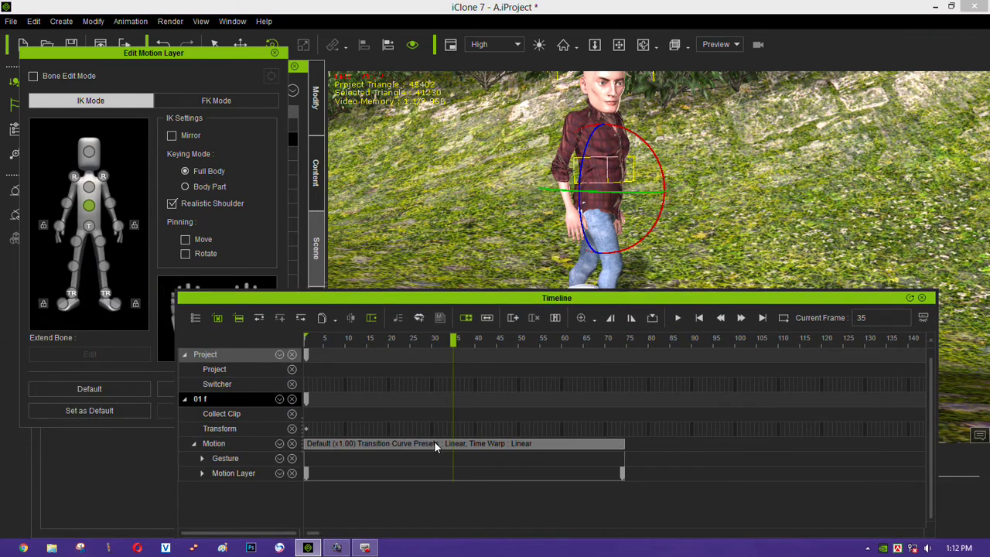
scroll(434, 443, down, 1)
mouse_move(420, 344)
mouse_down()
mouse_move(352, 341)
mouse_move(505, 341)
mouse_up()
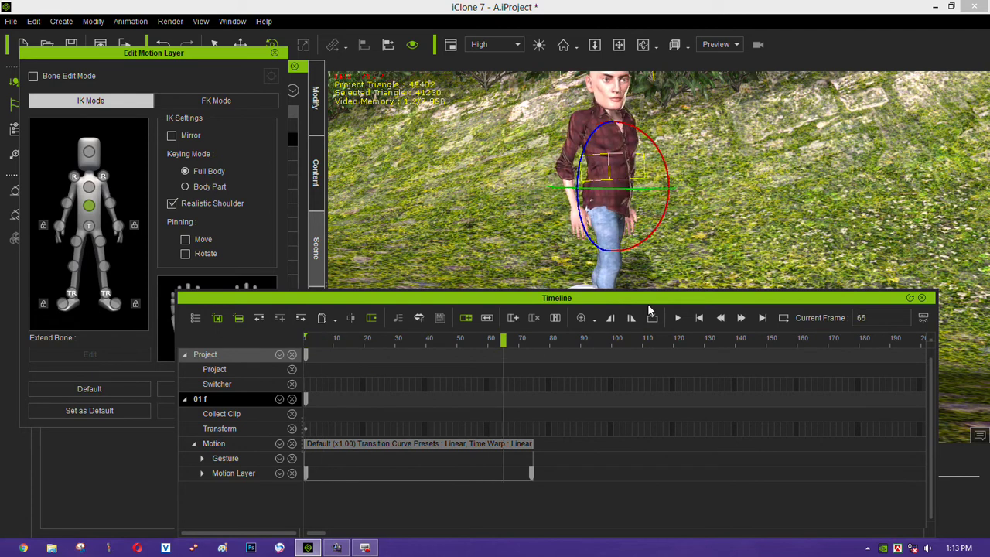
drag(655, 305, 708, 331)
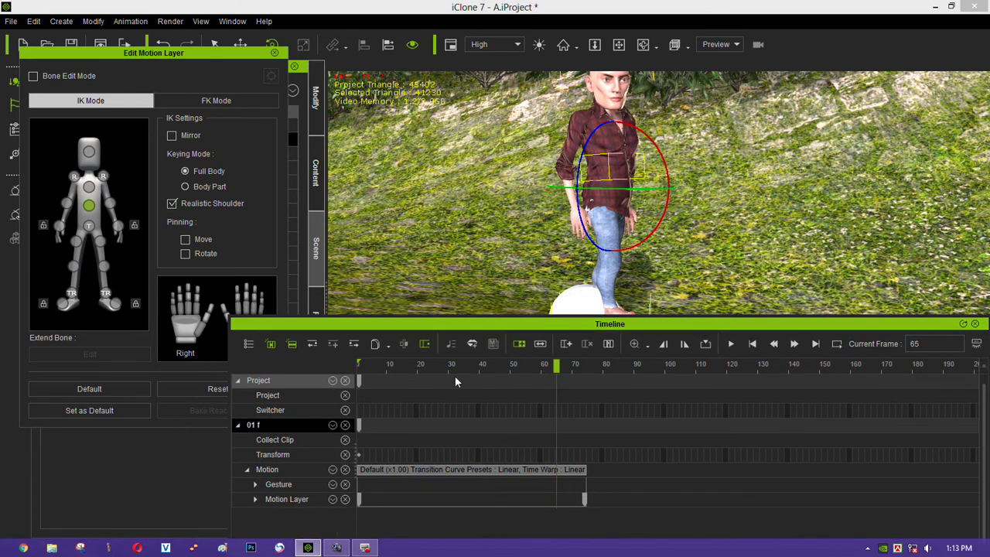
Step: Hide the Project track group, check the track filter list, and return to frame 43
click(345, 381)
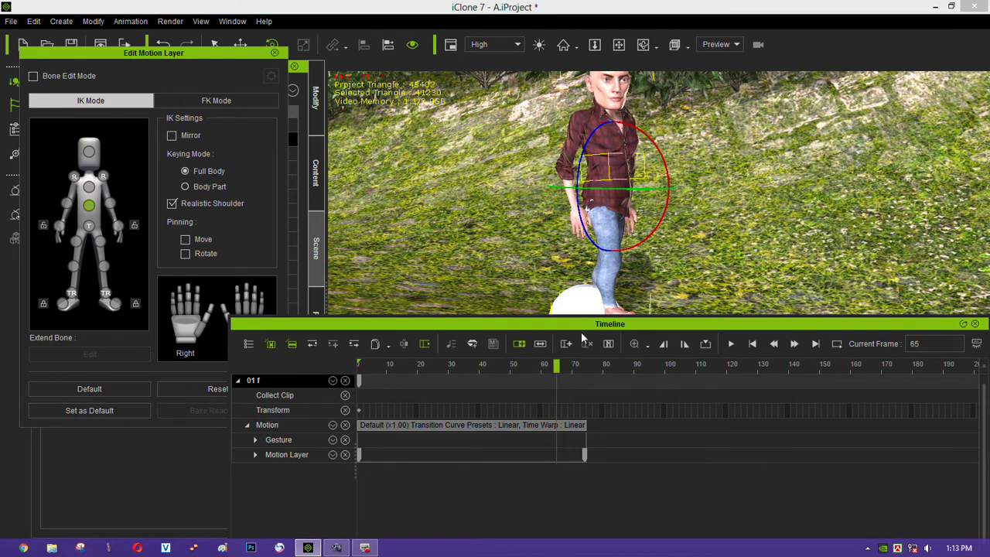
click(331, 381)
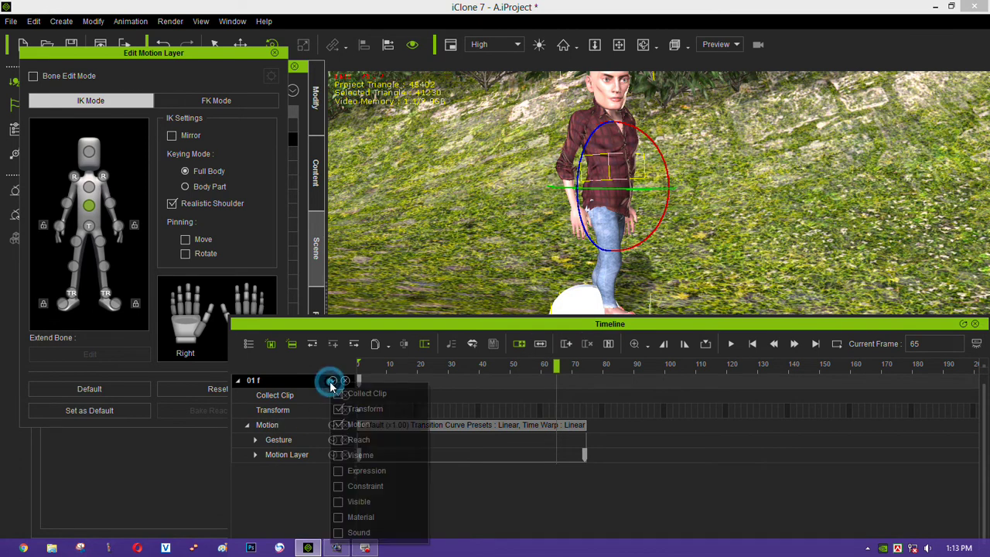
click(375, 328)
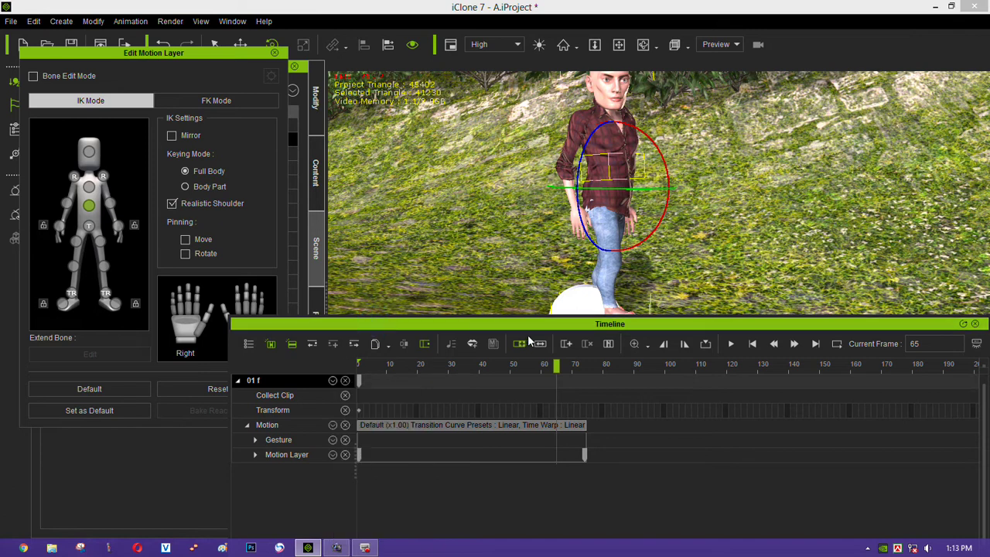
drag(534, 324, 549, 362)
drag(573, 404, 485, 404)
Step: Lift the pinned right foot upward and tilt it so it clears the dome
click(106, 294)
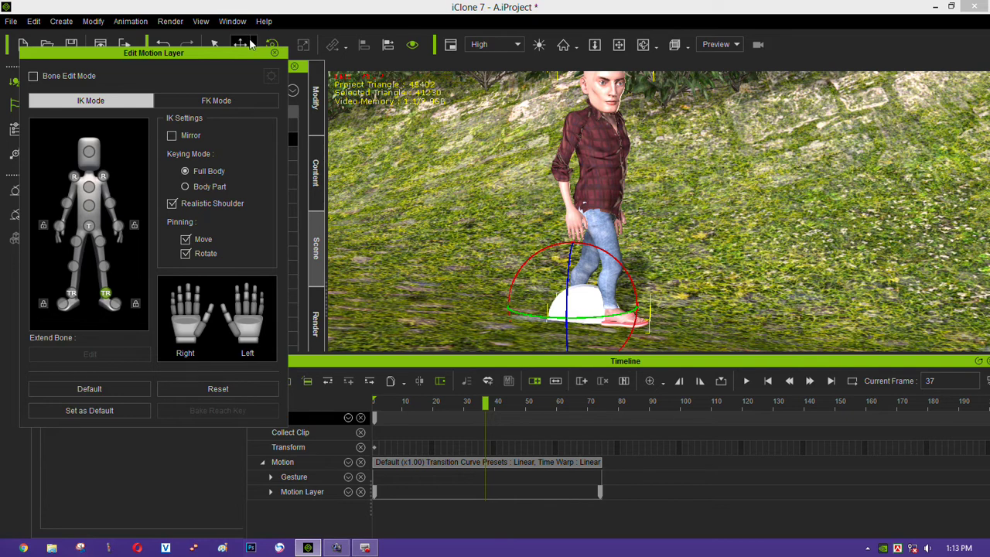
drag(241, 50, 236, 74)
click(239, 44)
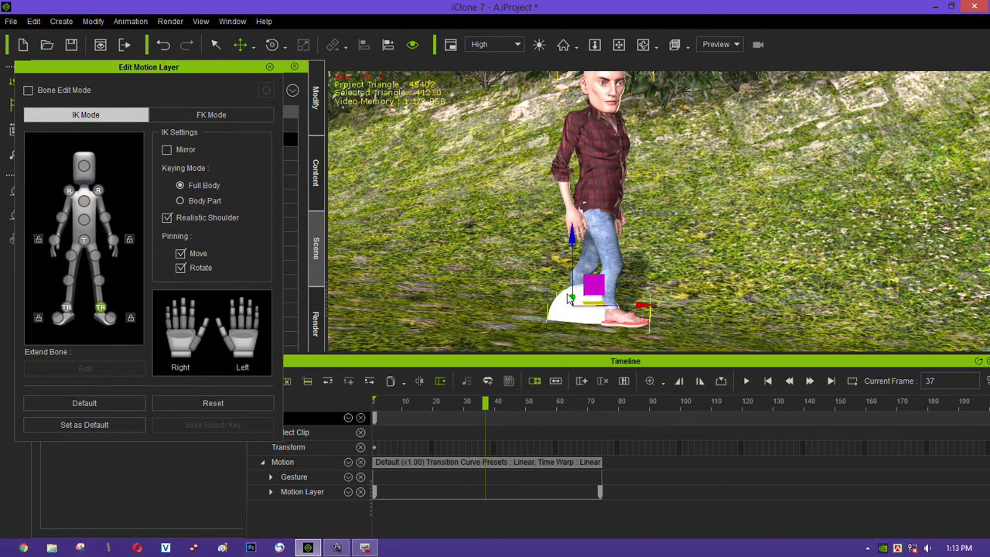
drag(593, 305, 593, 265)
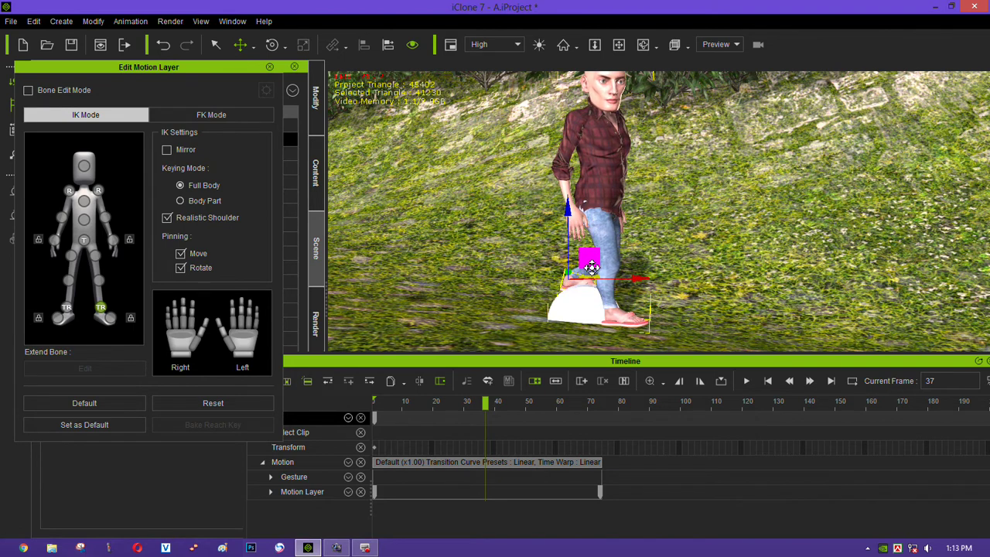
click(272, 44)
drag(618, 271, 629, 261)
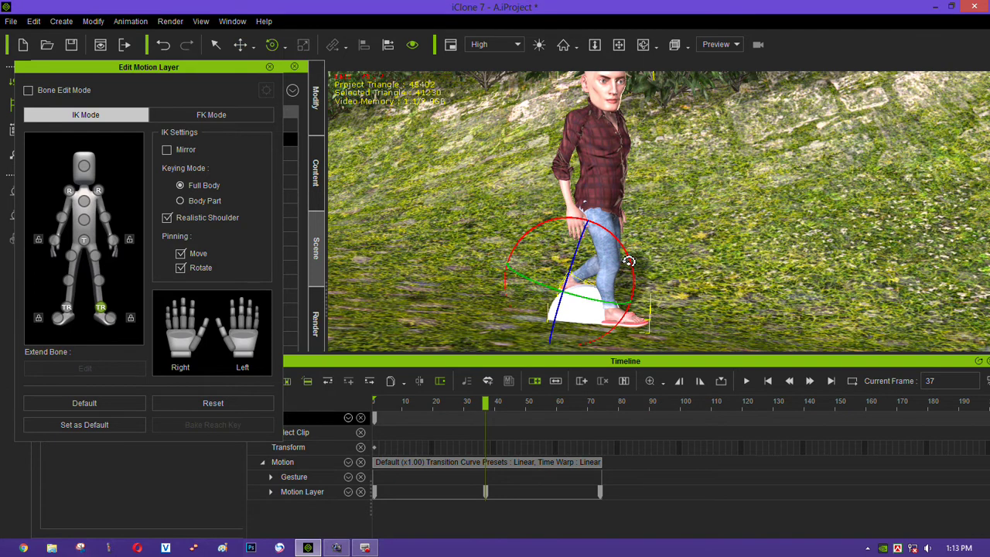
Step: Move the motion layer keys earlier, to about frames 15 and 31
mouse_move(485, 402)
mouse_down()
mouse_move(383, 402)
mouse_move(603, 449)
mouse_move(591, 450)
mouse_up()
drag(484, 491, 416, 491)
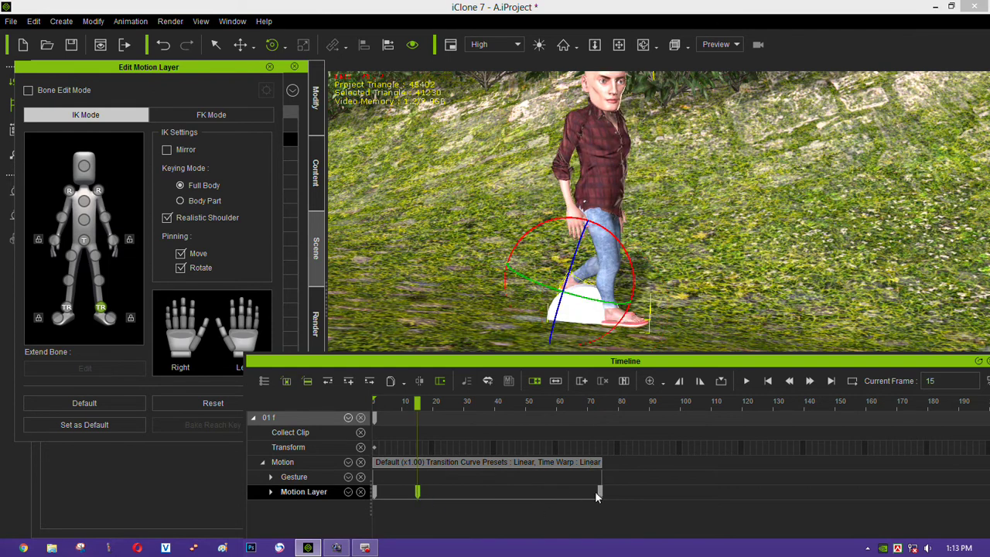
drag(599, 492, 467, 492)
key(space)
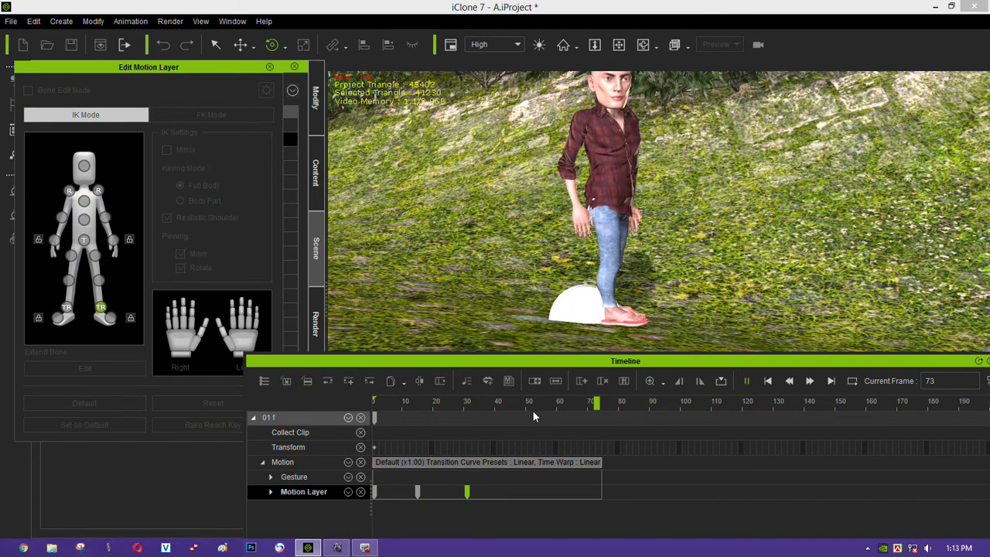
key(space)
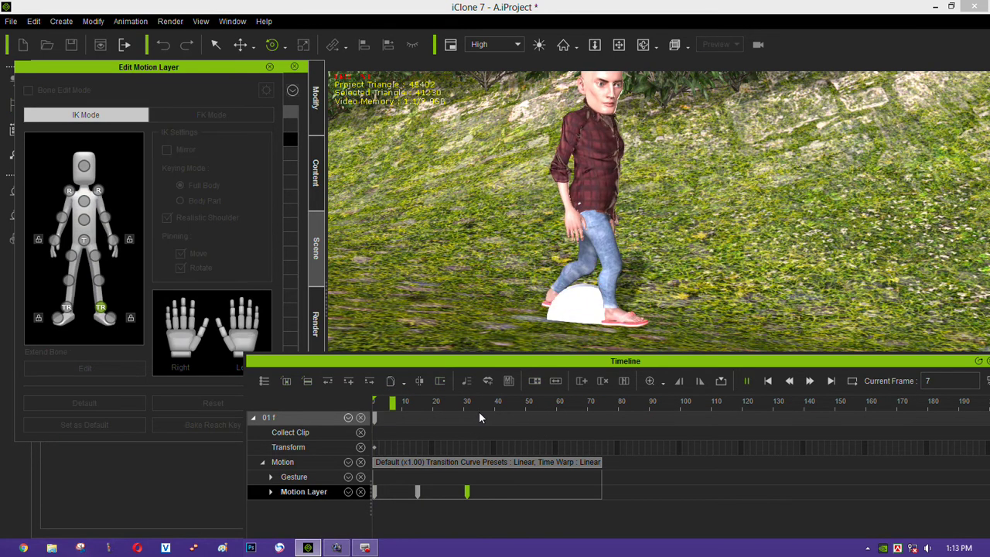
click(391, 402)
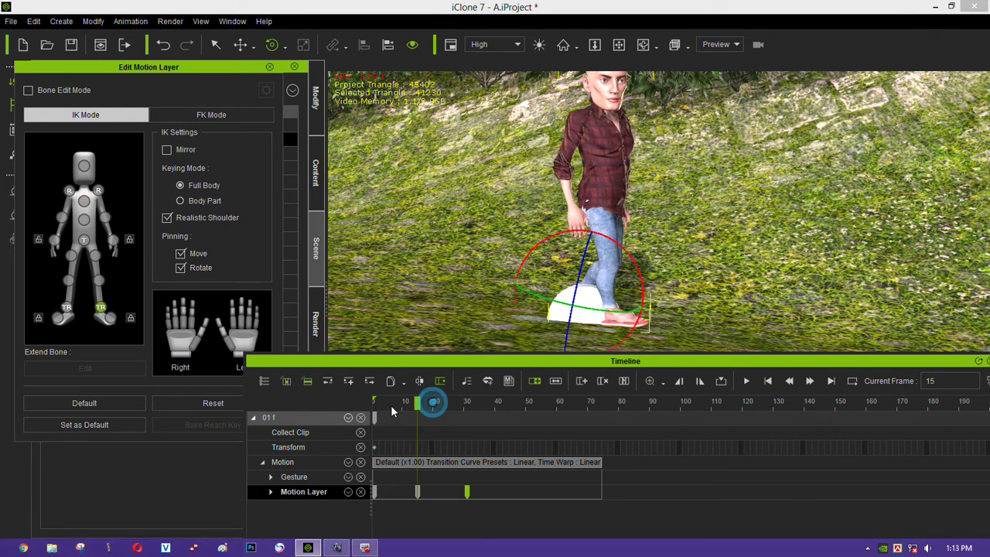
drag(416, 423, 466, 432)
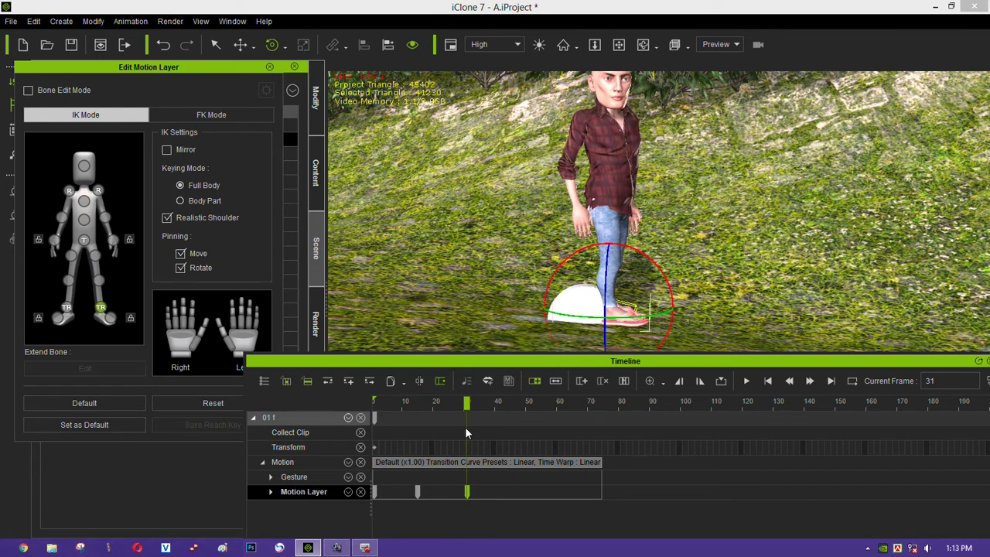
mouse_move(465, 428)
mouse_down()
mouse_move(499, 442)
mouse_move(470, 445)
mouse_up()
Step: Split the walk clip at frame 32 and delete the second part, Default_02
click(469, 462)
right_click(469, 461)
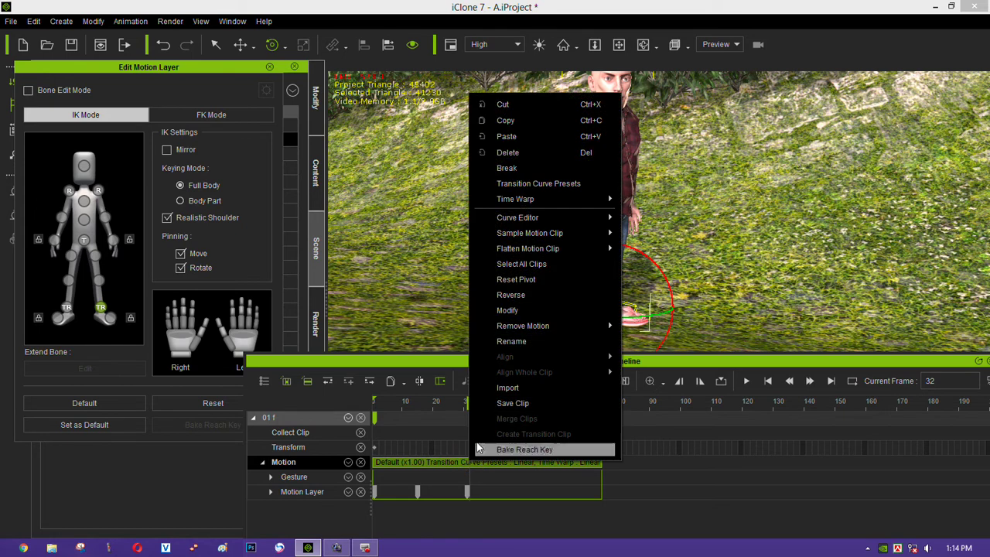
click(522, 168)
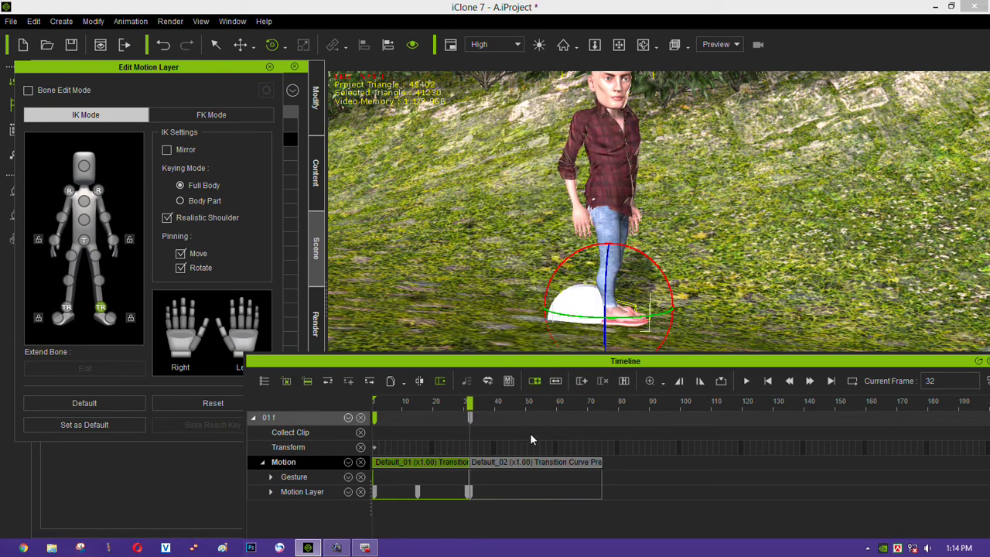
click(535, 461)
right_click(535, 461)
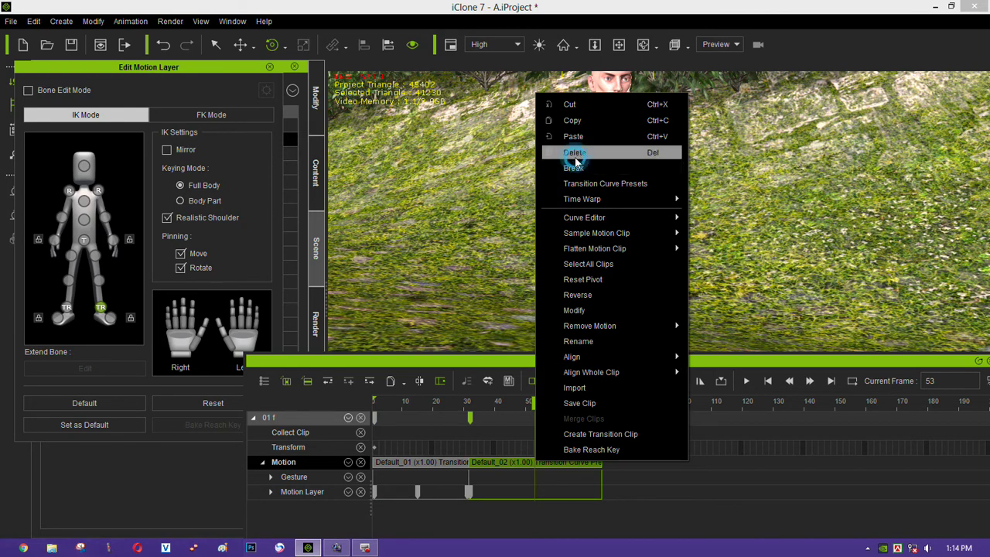
click(573, 155)
Step: Scrub back to about frame 32 and view the character's feet
drag(501, 402, 497, 403)
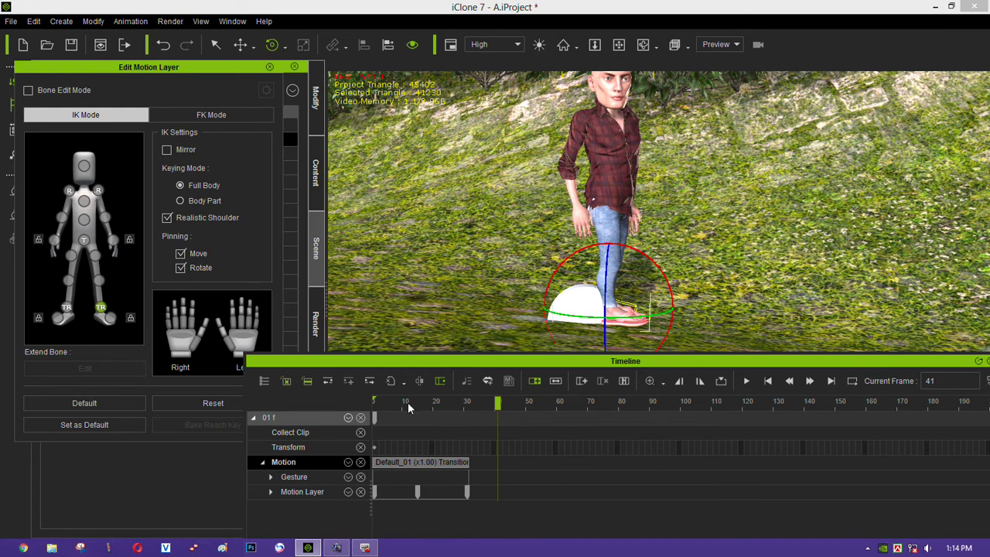
drag(496, 404, 468, 410)
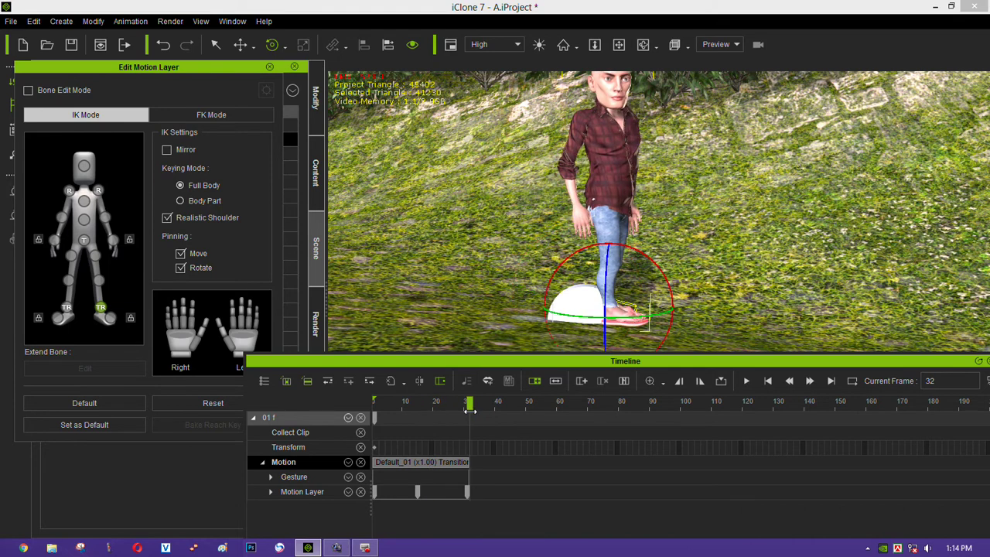
mouse_move(723, 327)
right_down()
mouse_move(641, 296)
mouse_move(665, 175)
mouse_move(664, 268)
right_up()
Step: Close the motion layer editor, delete the Arc_003 prop, and reselect the character
scroll(662, 267, up, 3)
right_drag(711, 268, 746, 265)
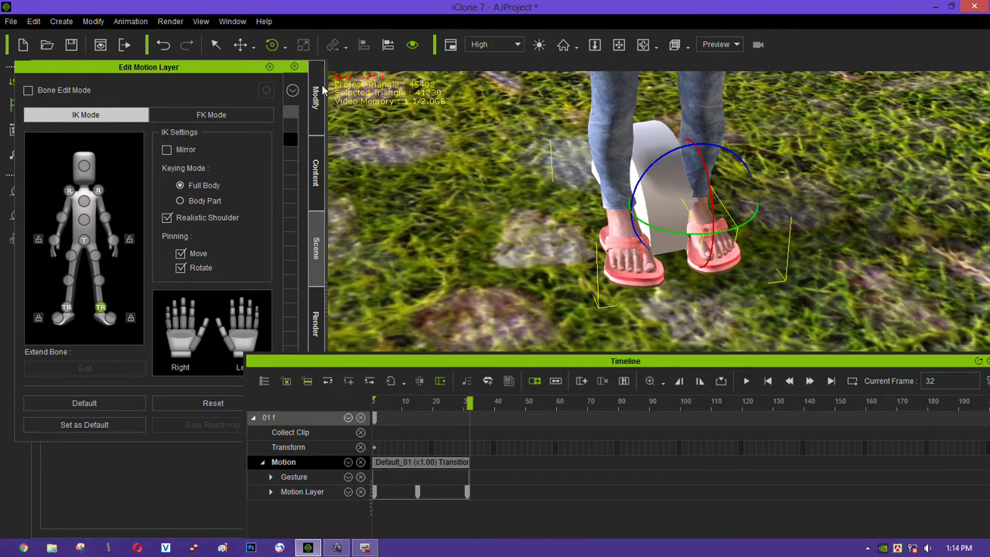
click(270, 67)
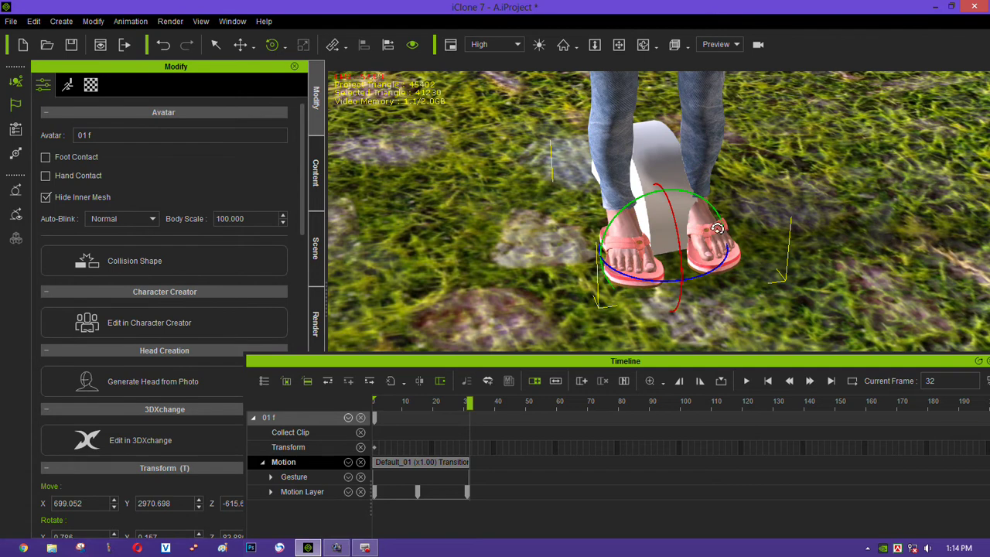
click(657, 154)
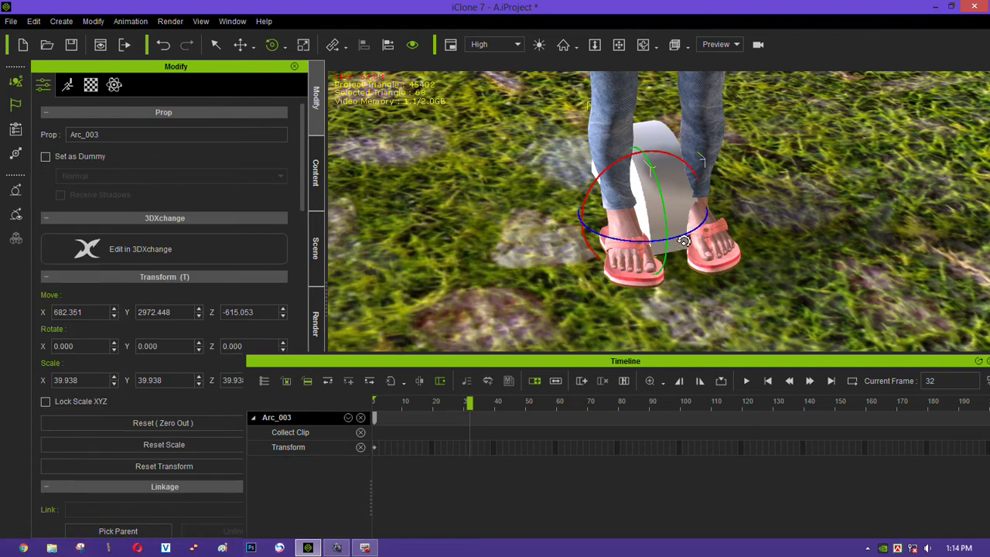
key(Delete)
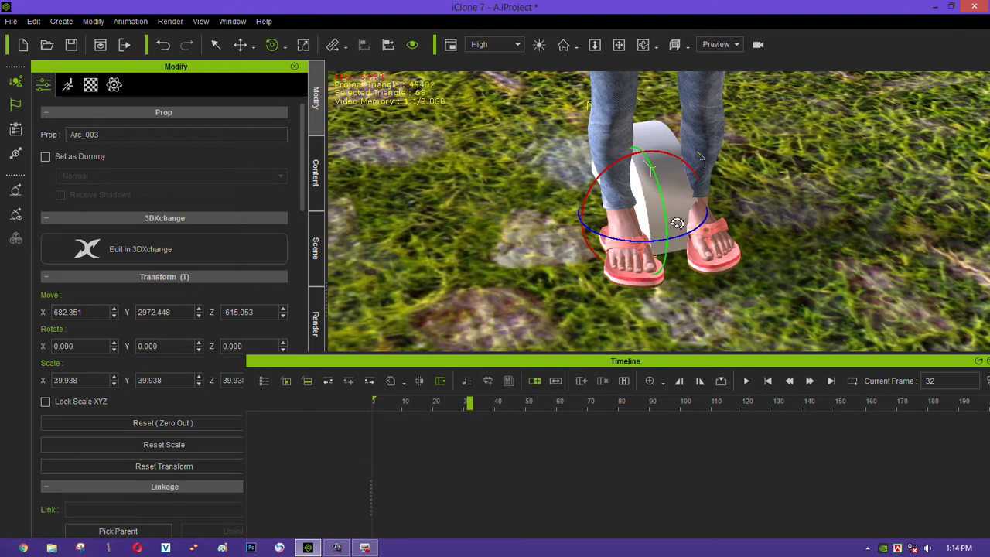
click(621, 217)
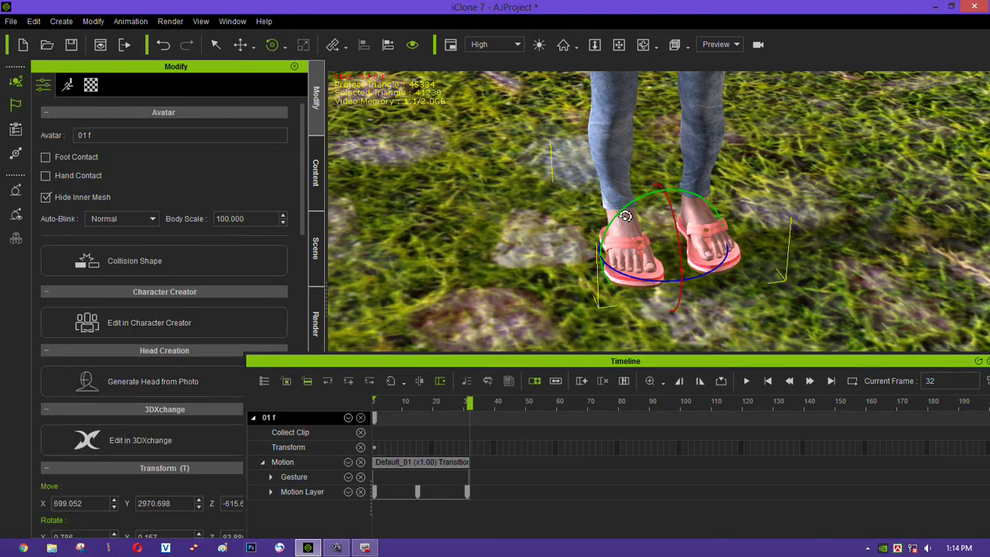
click(61, 21)
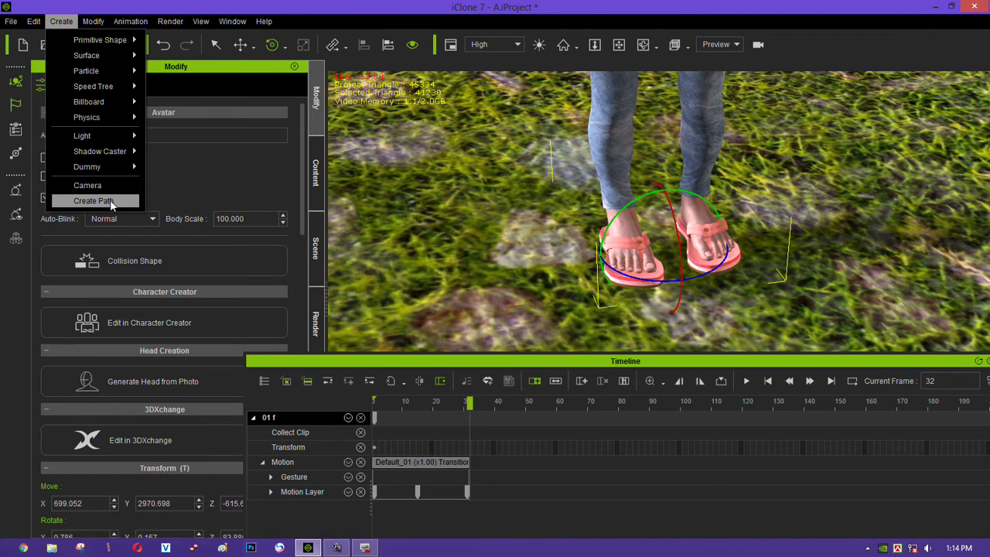
Step: Start a new path with points at the character's feet and across the grass
click(93, 200)
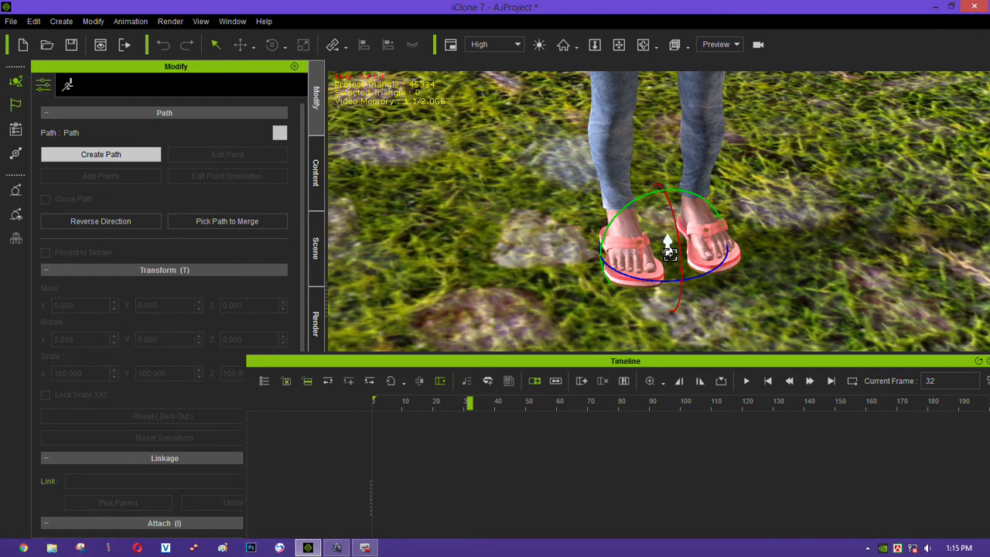
click(670, 254)
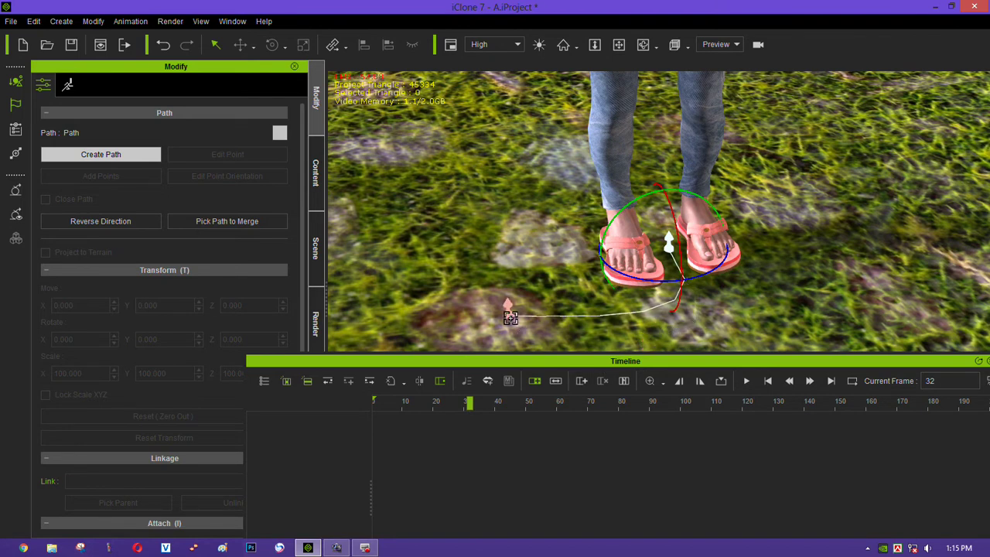
scroll(639, 309, down, 3)
scroll(639, 309, down, 2)
scroll(639, 308, down, 2)
scroll(639, 308, down, 1)
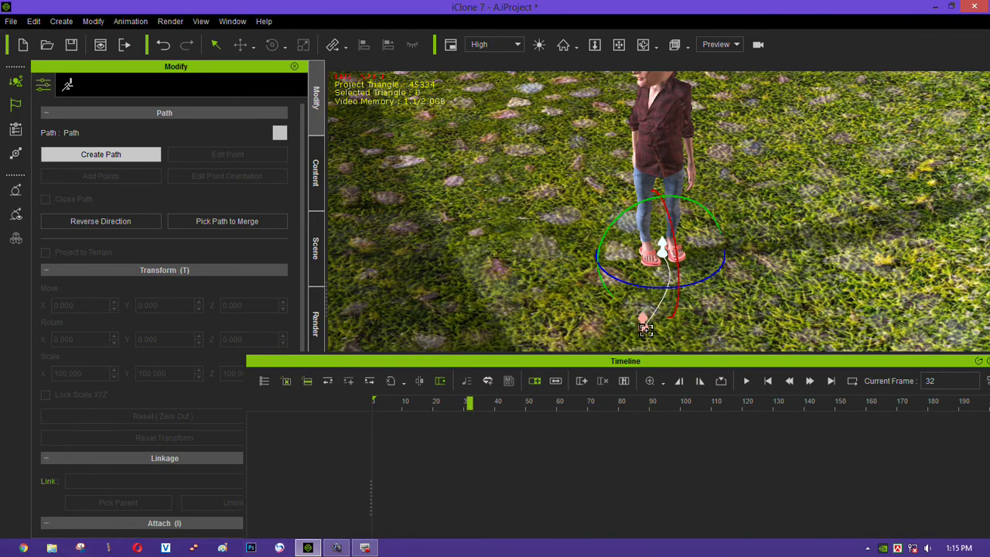
click(642, 319)
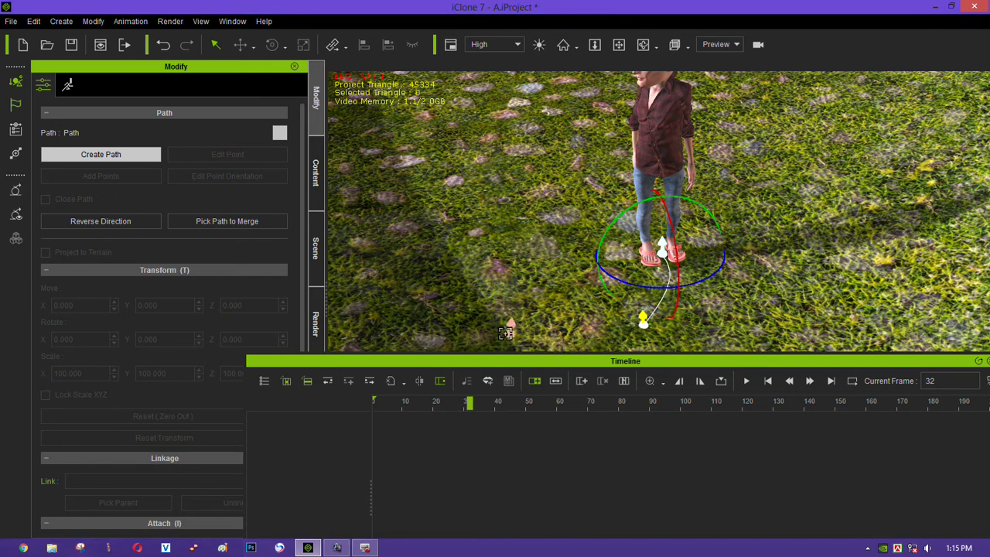
click(397, 329)
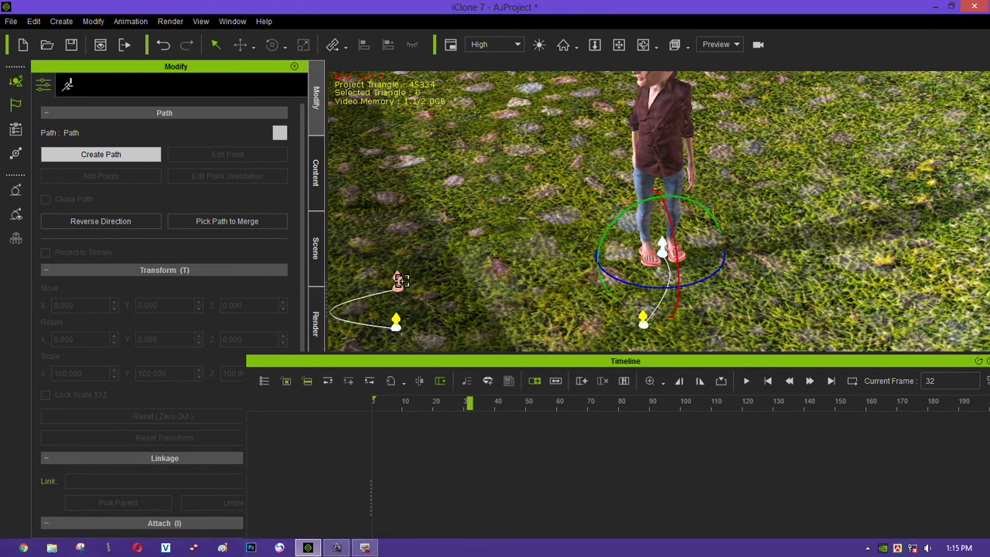
Step: Extend the path to the rocks, finish it, and bring up the path's options
mouse_move(400, 280)
middle_down()
mouse_move(690, 209)
mouse_move(819, 224)
middle_up()
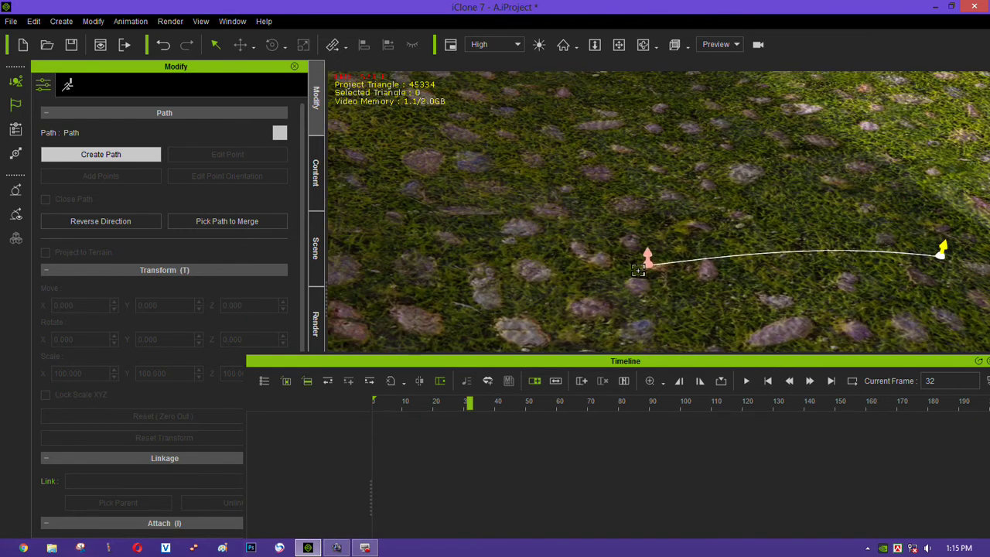
click(601, 262)
mouse_move(409, 250)
middle_down()
mouse_move(751, 270)
mouse_move(682, 269)
mouse_move(640, 284)
mouse_move(807, 270)
mouse_move(855, 287)
mouse_move(731, 283)
middle_up()
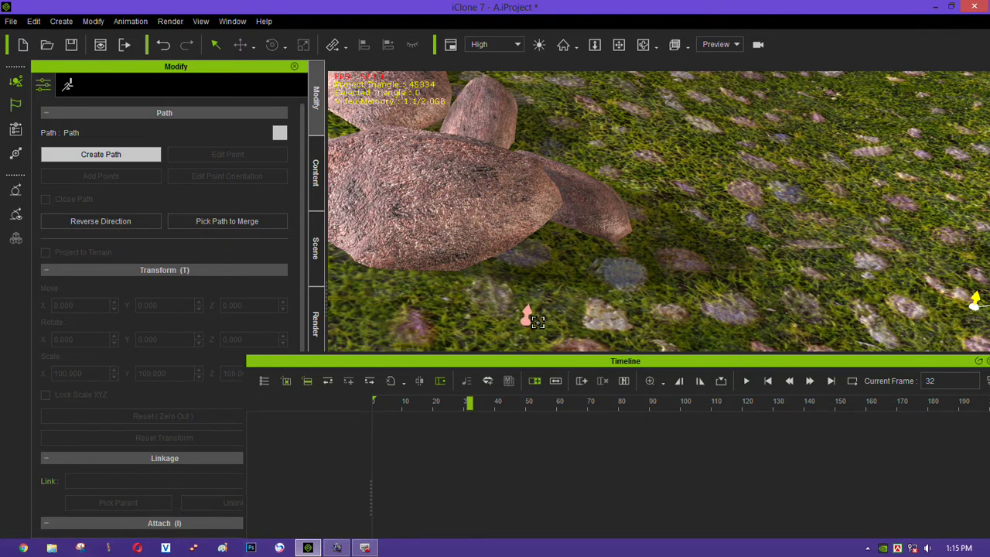
click(716, 286)
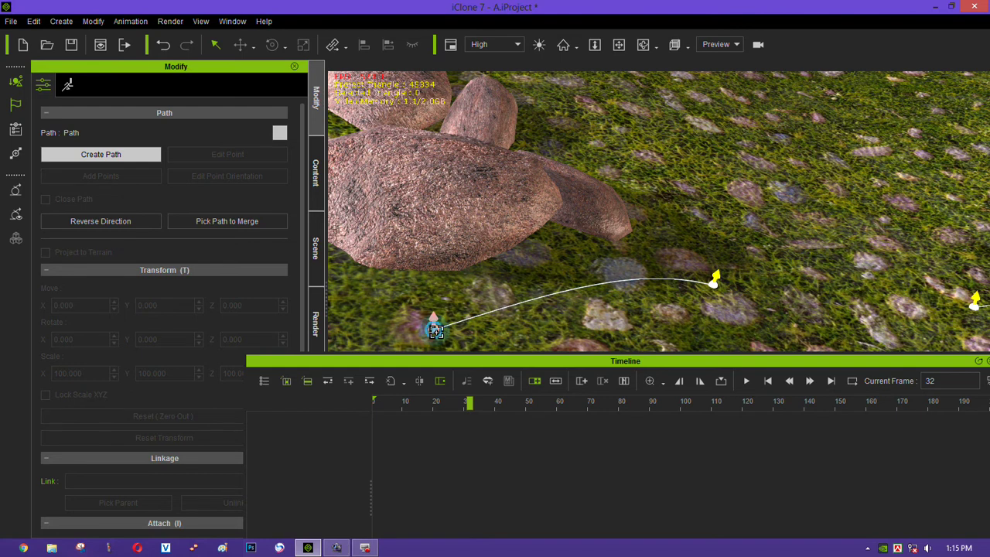
right_click(435, 330)
scroll(623, 303, down, 5)
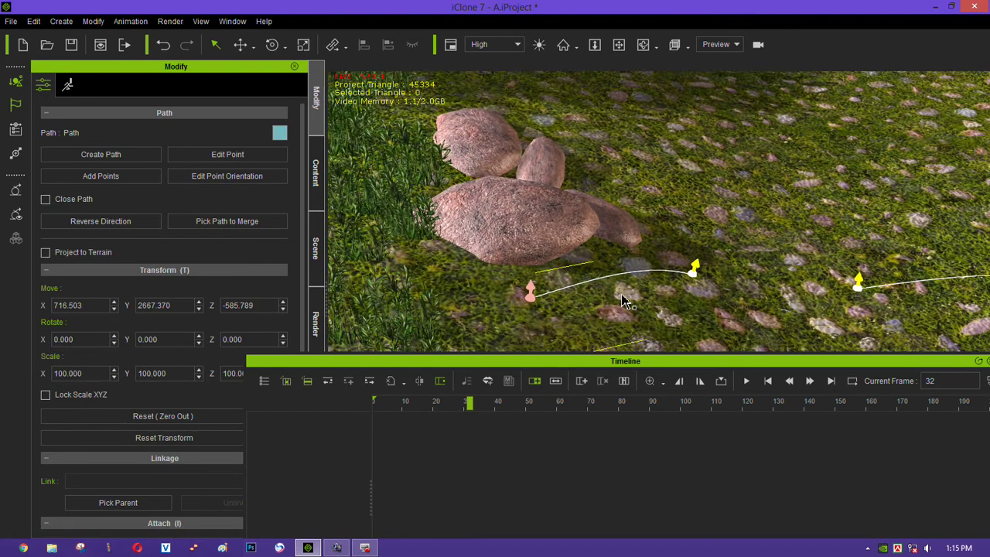
mouse_move(623, 302)
middle_down()
mouse_move(630, 203)
mouse_move(627, 268)
mouse_move(698, 292)
middle_up()
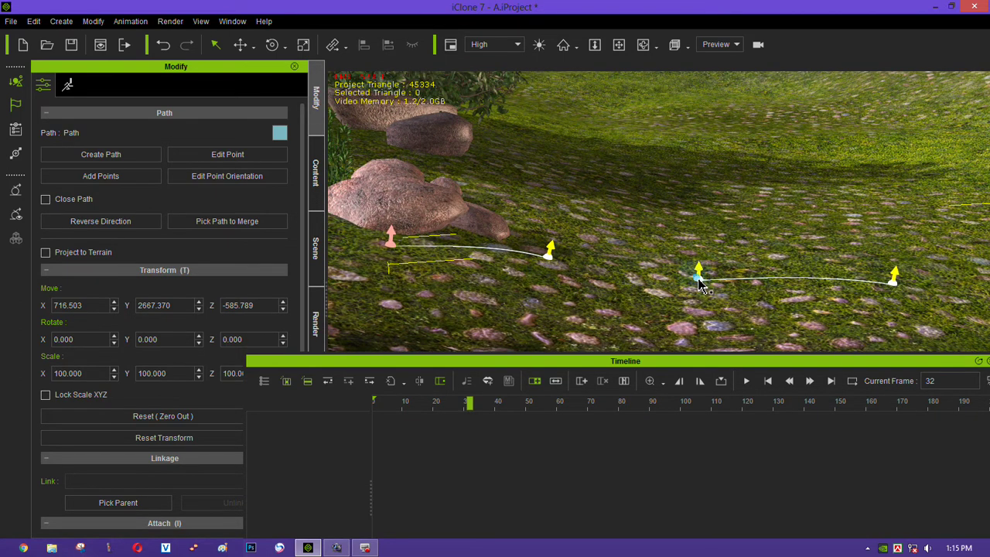
right_click(698, 280)
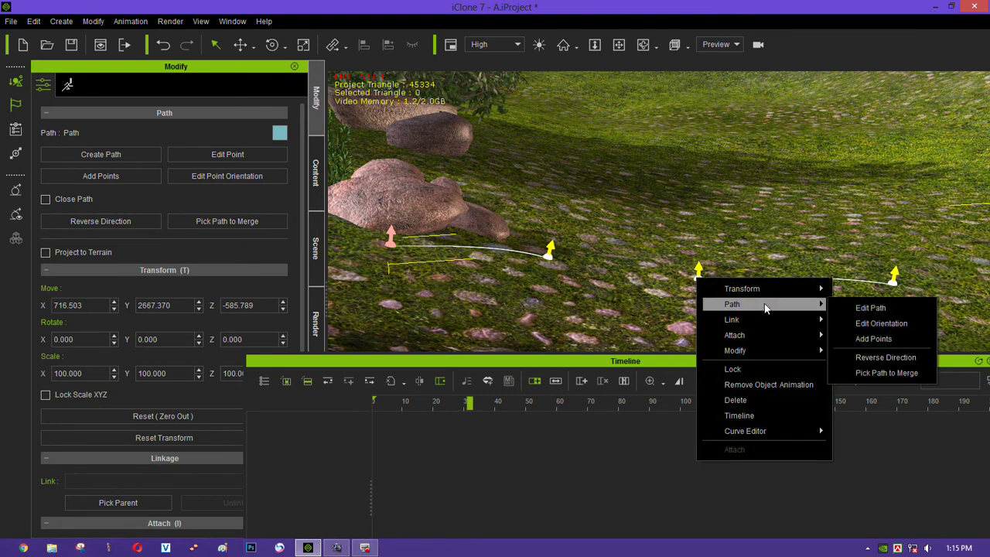
Step: Switch to point editing and raise a path point slightly on its Z axis
click(863, 308)
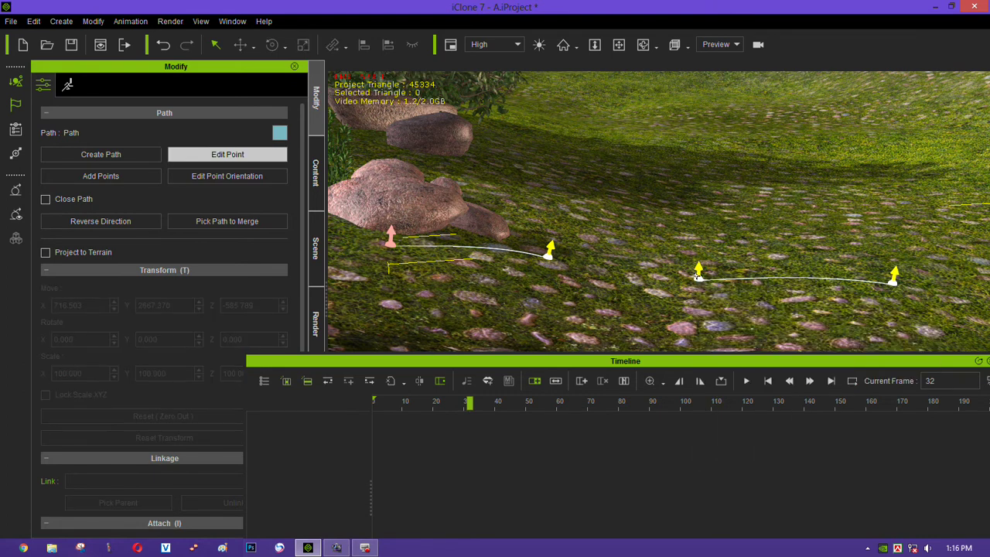
click(698, 276)
click(630, 282)
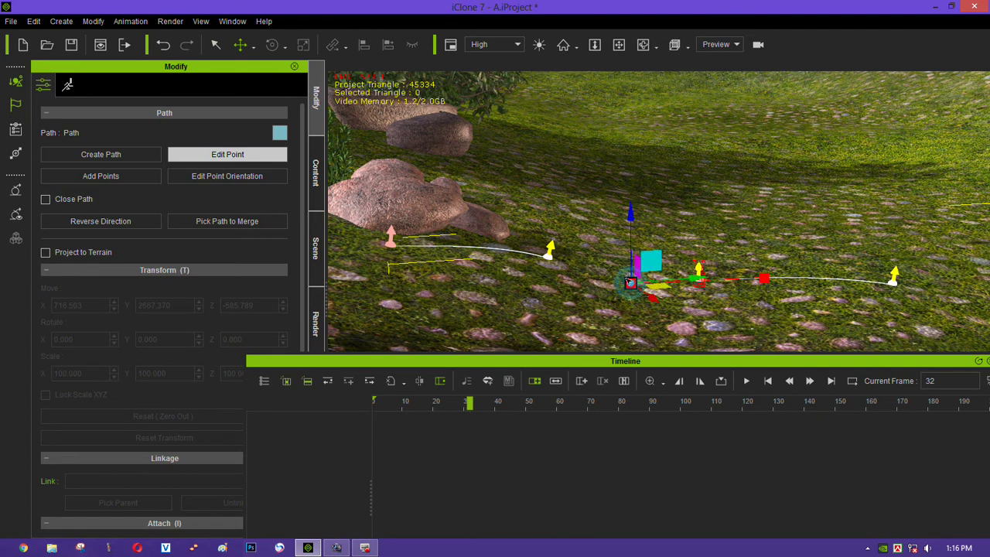
drag(630, 215, 631, 209)
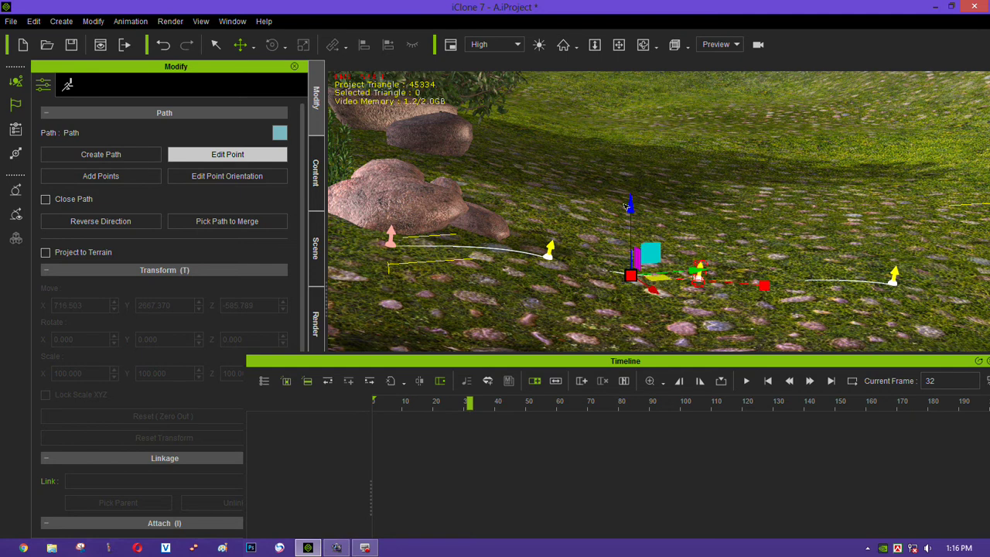
Step: Select another path point and nudge it slightly upward
click(699, 267)
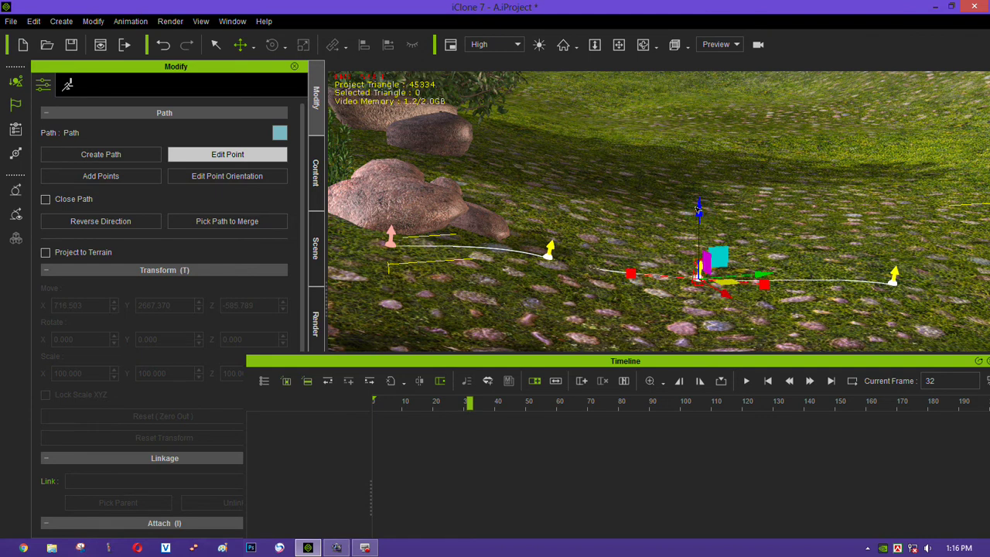
click(549, 253)
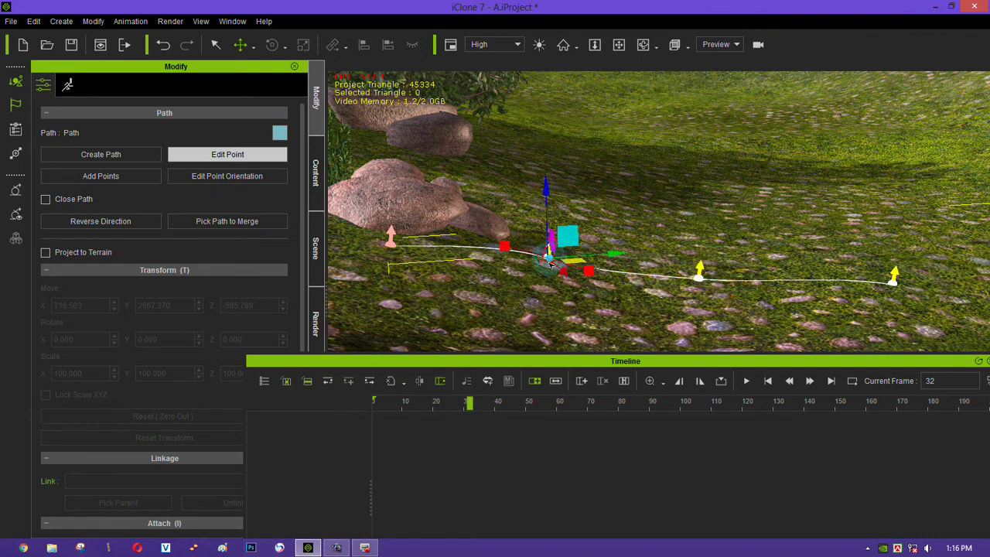
click(588, 269)
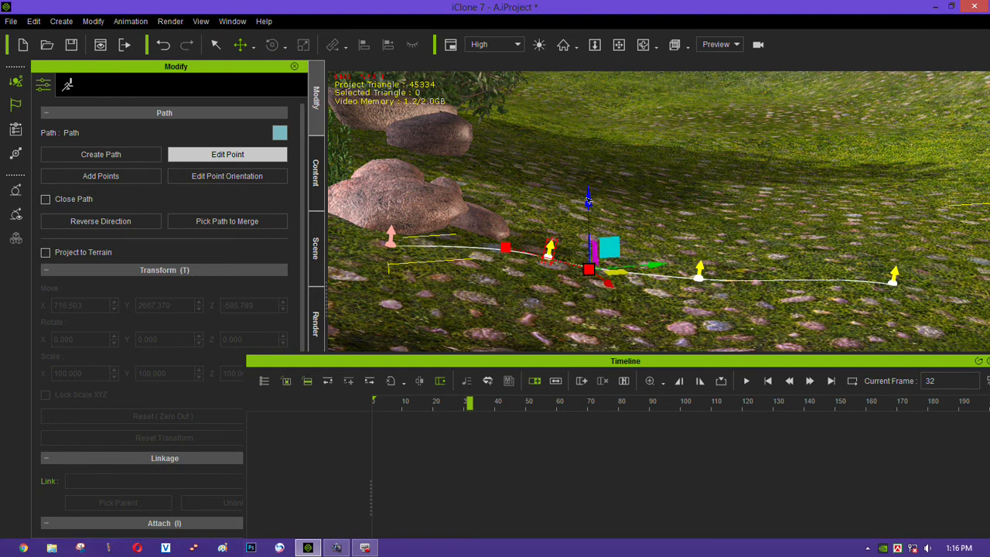
drag(588, 201, 587, 199)
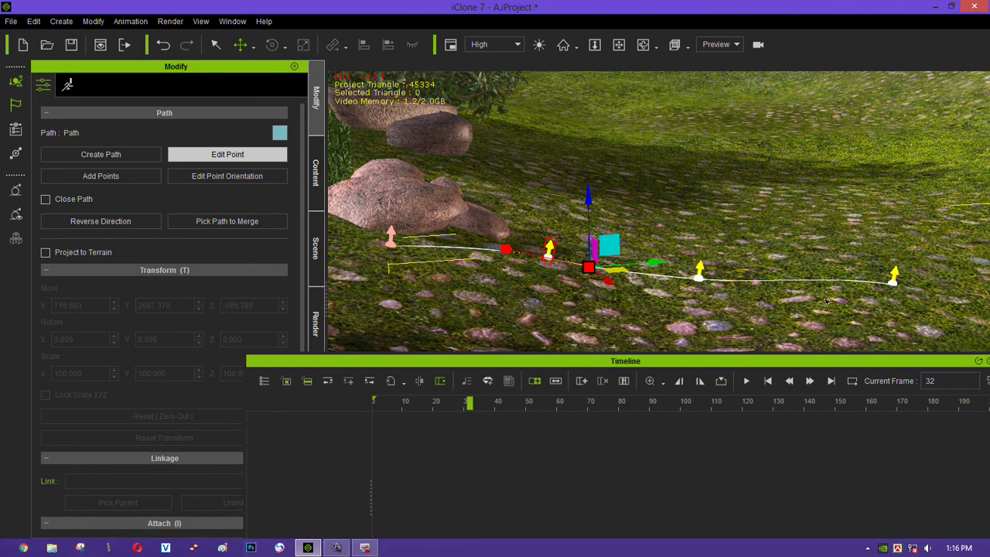
Step: Select the end point at the character's feet and raise it a little
middle_drag(827, 302, 673, 308)
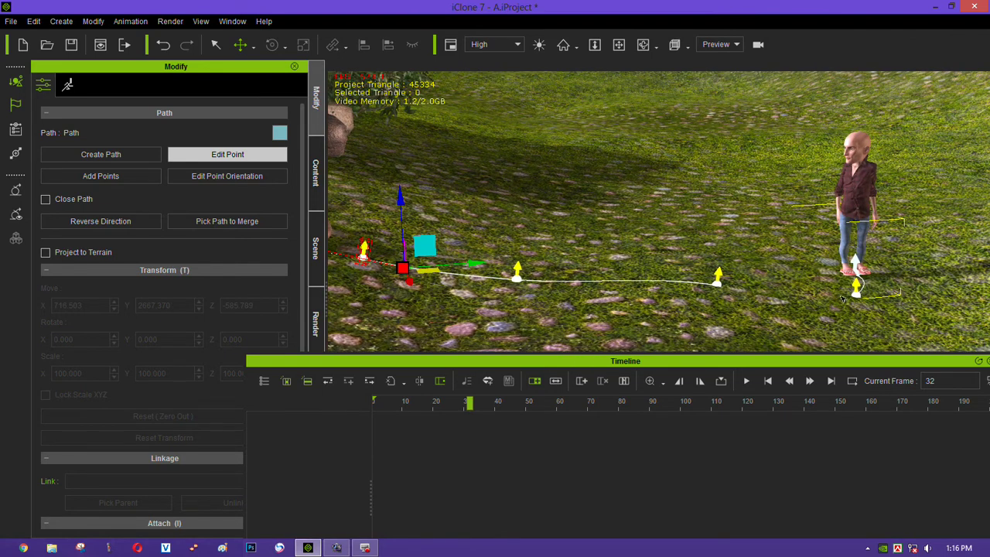
click(855, 289)
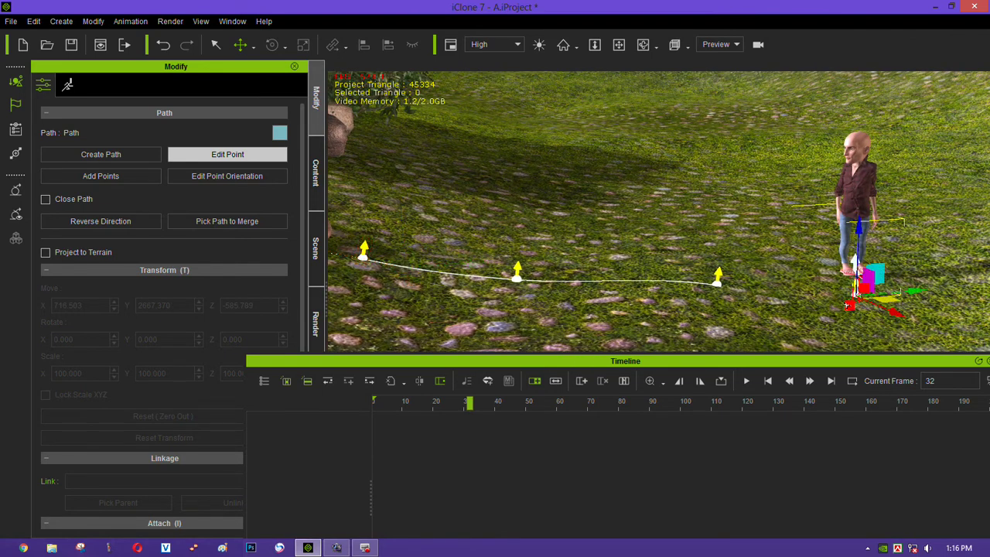
mouse_move(901, 298)
mouse_down()
mouse_move(887, 308)
mouse_move(901, 302)
mouse_up()
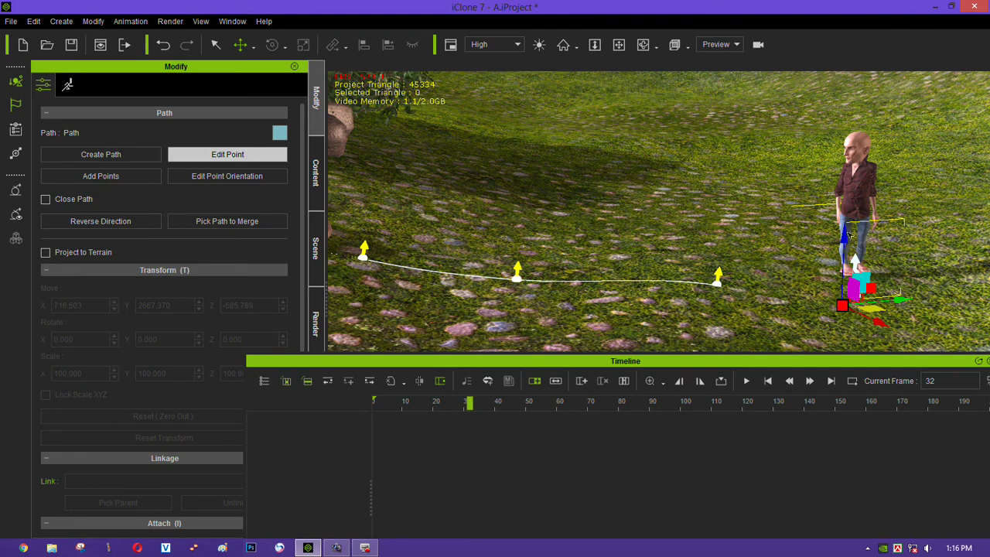
drag(841, 235, 836, 235)
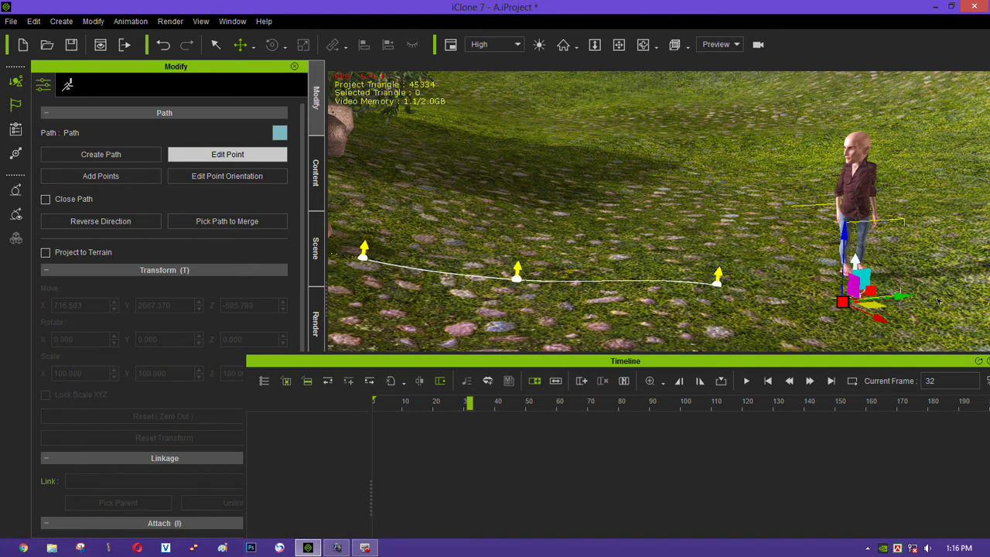
right_drag(938, 302, 765, 317)
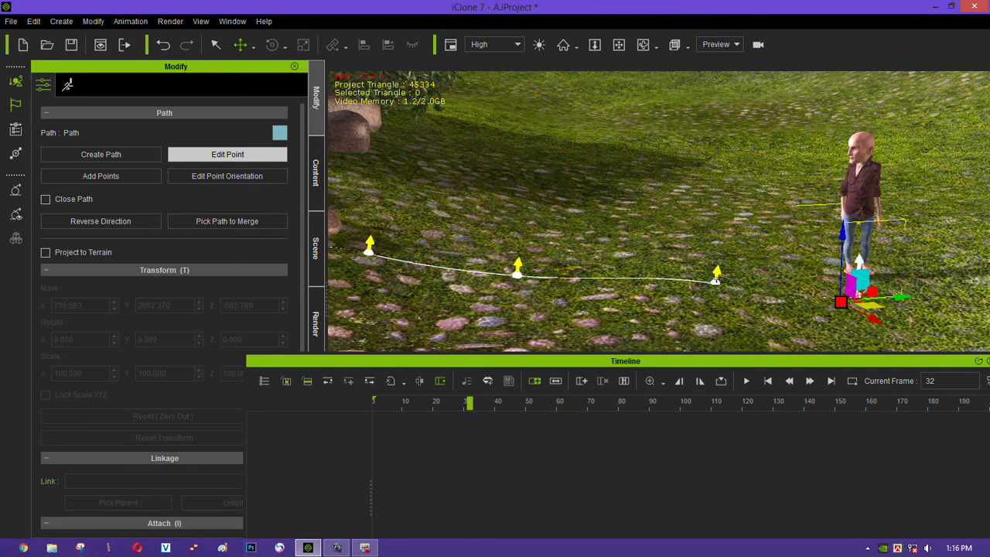
Step: Pull the end point toward the character's feet and raise its neighbouring point slightly
click(716, 277)
mouse_move(716, 279)
mouse_down()
mouse_move(787, 256)
mouse_move(782, 224)
mouse_up()
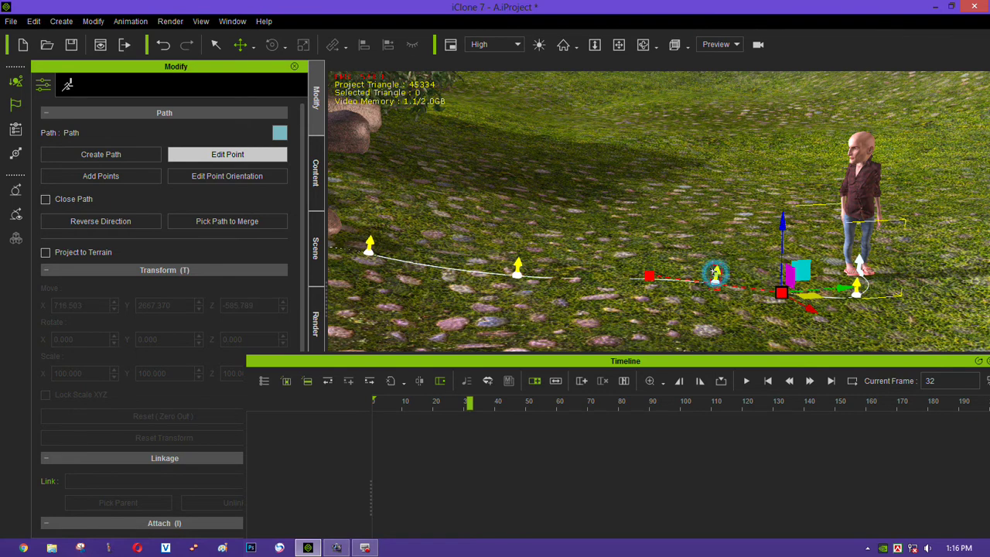
click(715, 272)
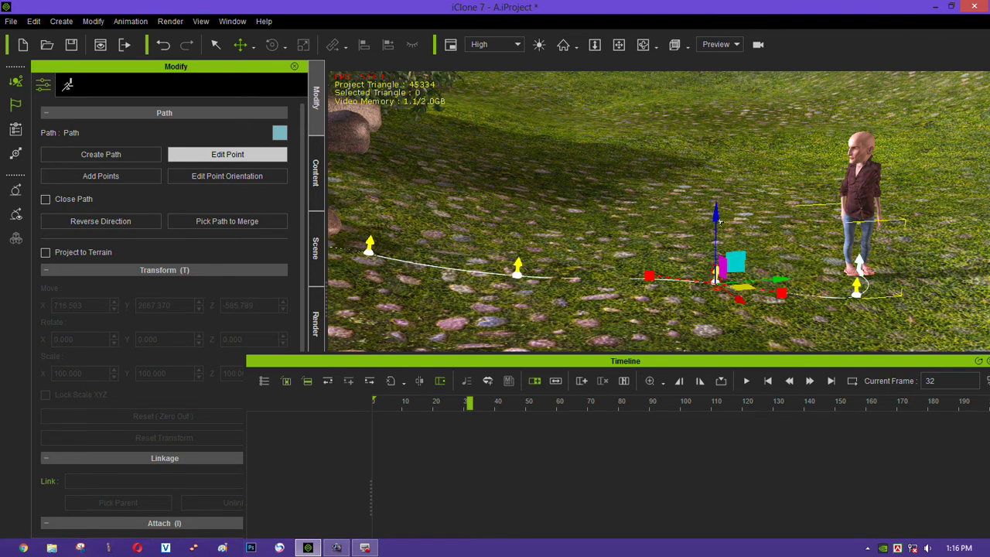
drag(716, 214, 716, 210)
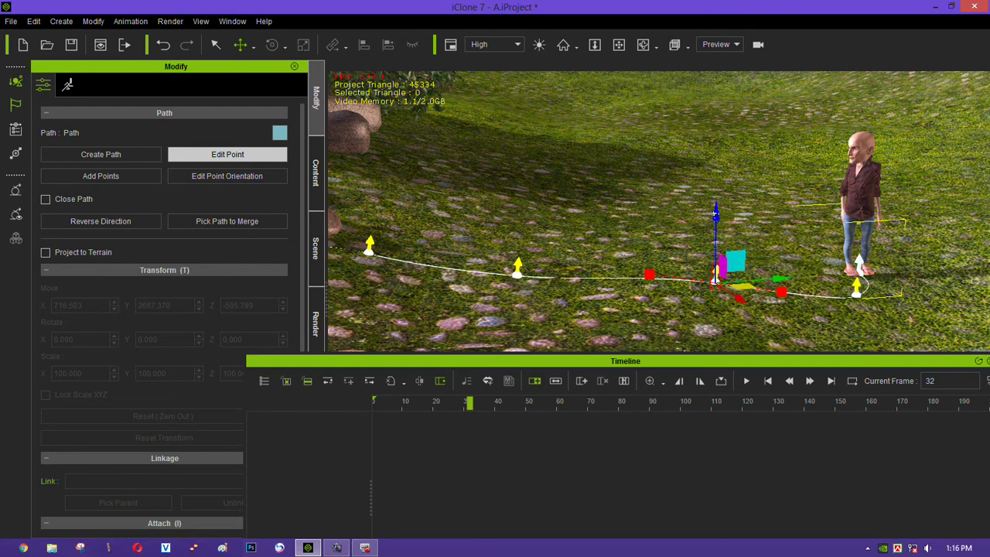
Step: Exit point editing via Path > Edit Path, leaving the path at X 716.503, Y 2667.370, Z -585.789
mouse_move(600, 241)
middle_down()
mouse_move(777, 252)
mouse_move(686, 222)
middle_up()
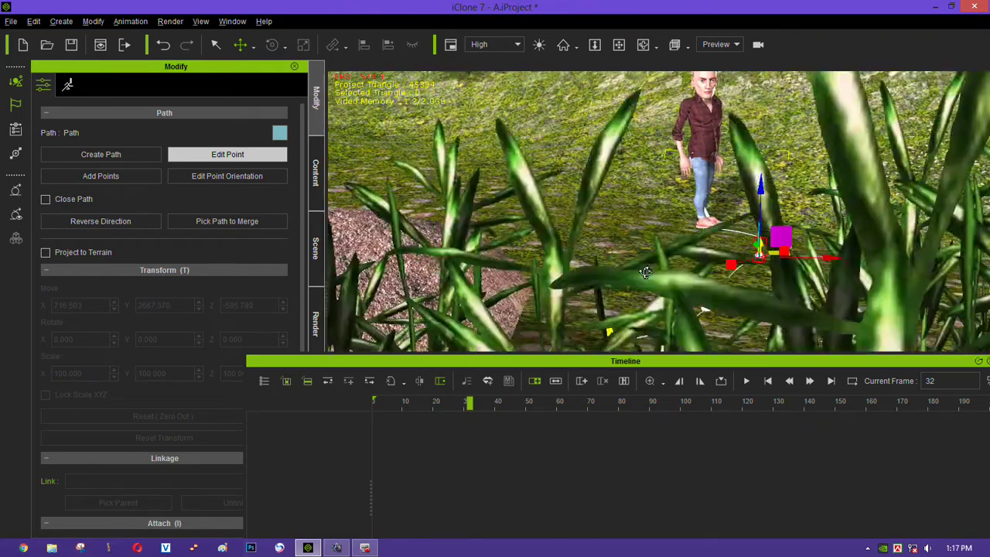
right_drag(645, 276, 611, 308)
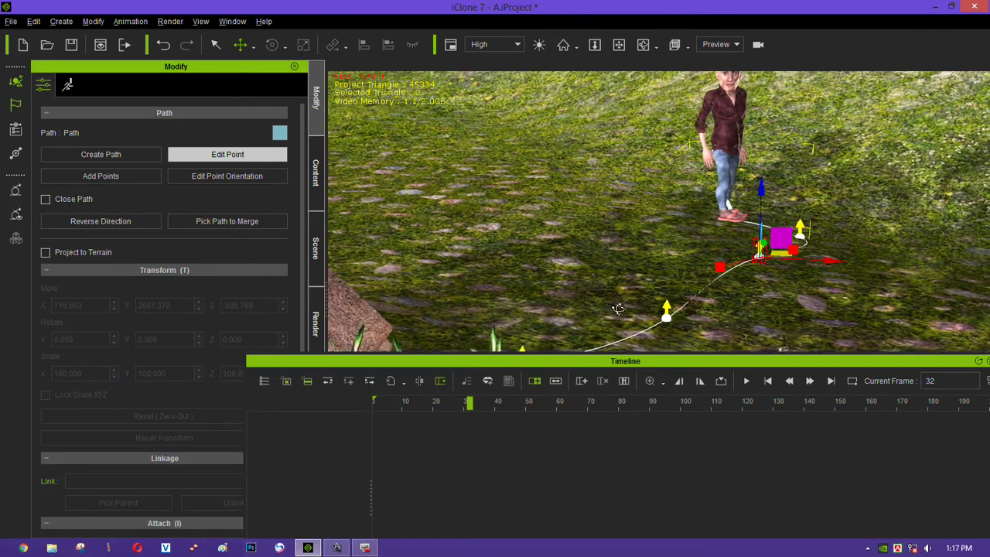
scroll(661, 291, down, 5)
scroll(661, 291, up, 3)
mouse_move(661, 291)
right_down()
mouse_move(652, 249)
mouse_move(701, 292)
mouse_move(772, 281)
right_up()
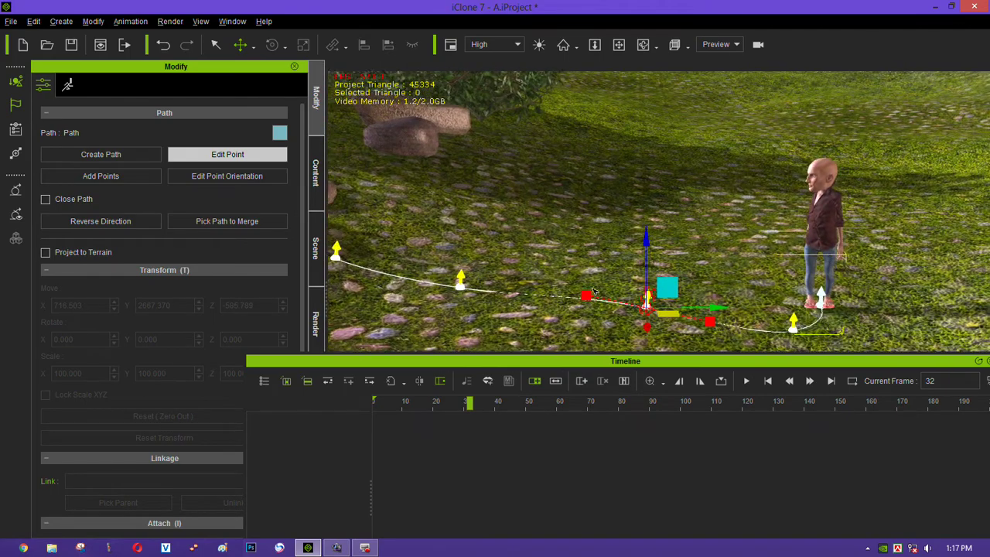
right_click(654, 292)
mouse_move(696, 302)
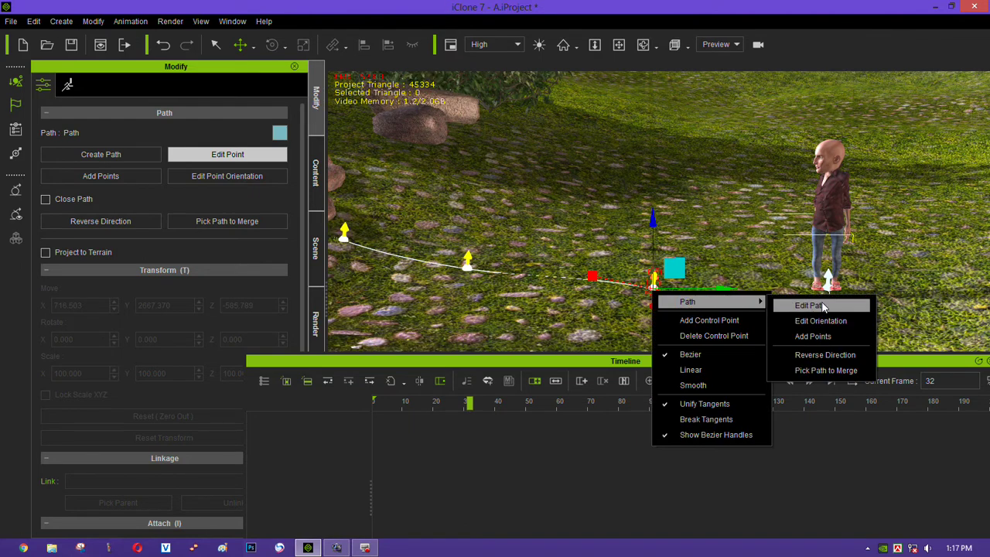
click(824, 308)
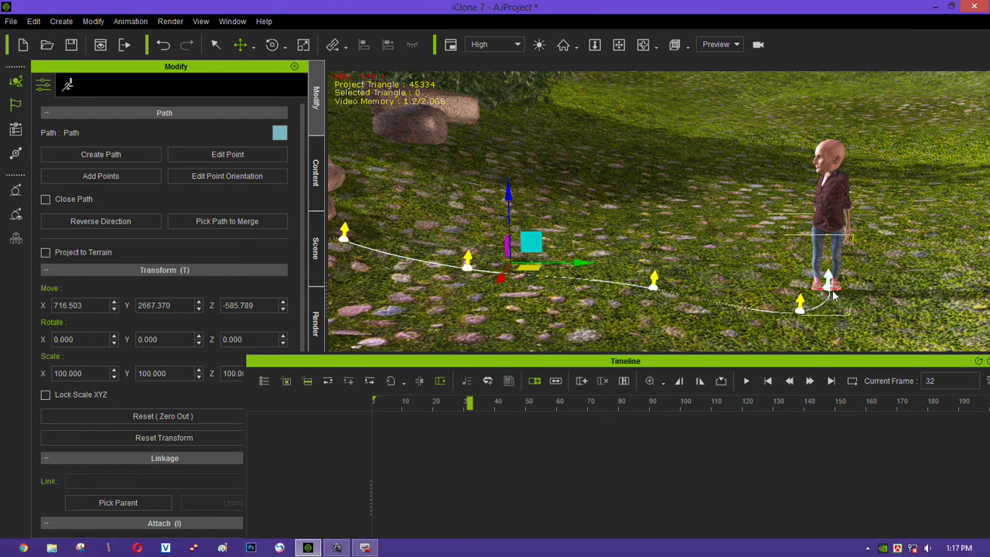
mouse_move(846, 295)
right_down()
mouse_move(757, 310)
mouse_move(815, 334)
right_up()
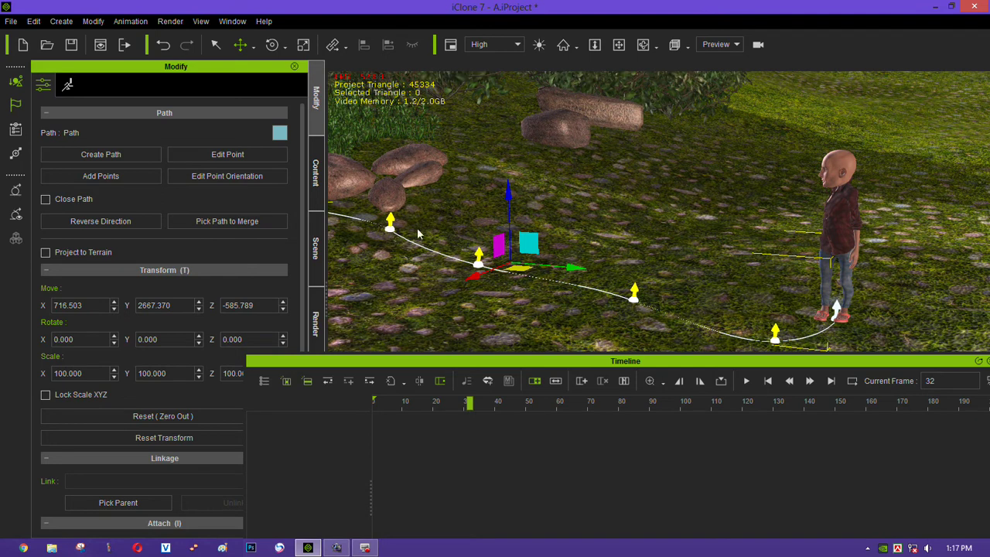
middle_drag(523, 287, 623, 278)
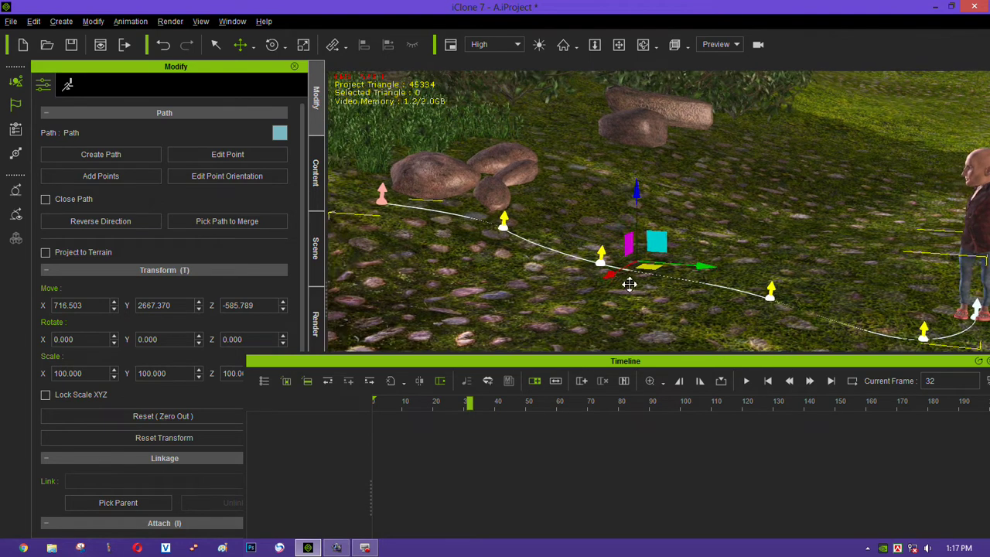
mouse_move(624, 278)
right_down()
mouse_move(592, 287)
mouse_move(631, 270)
right_up()
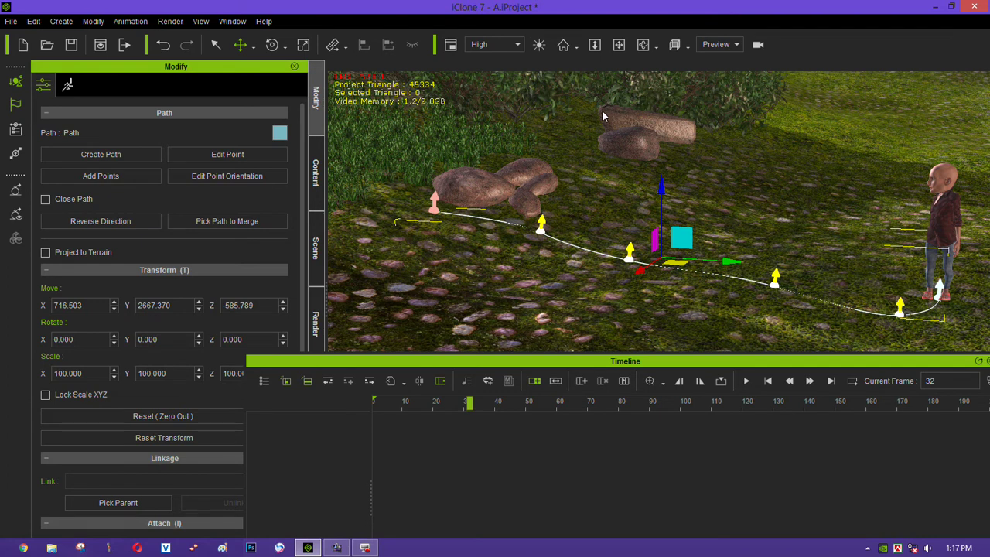
mouse_move(684, 232)
middle_down()
mouse_move(657, 240)
mouse_move(712, 242)
middle_up()
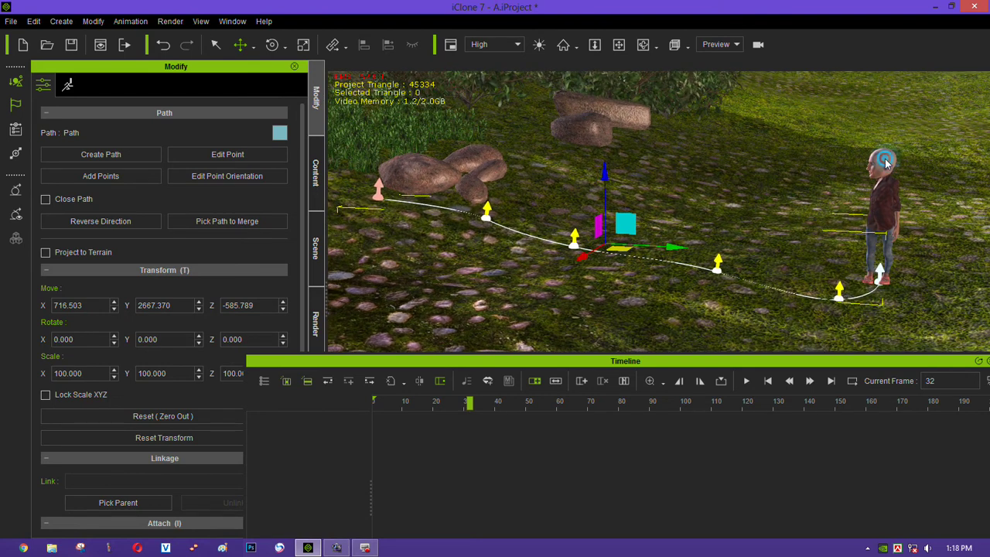
Step: Select the character, rewind the timeline to frame 1, and frame the character in profile
click(885, 168)
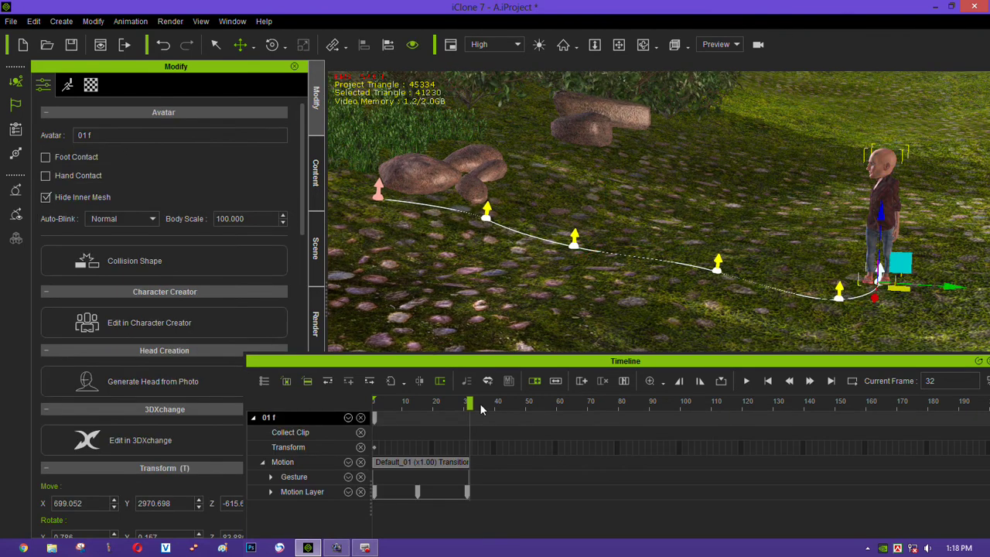
drag(470, 405, 493, 402)
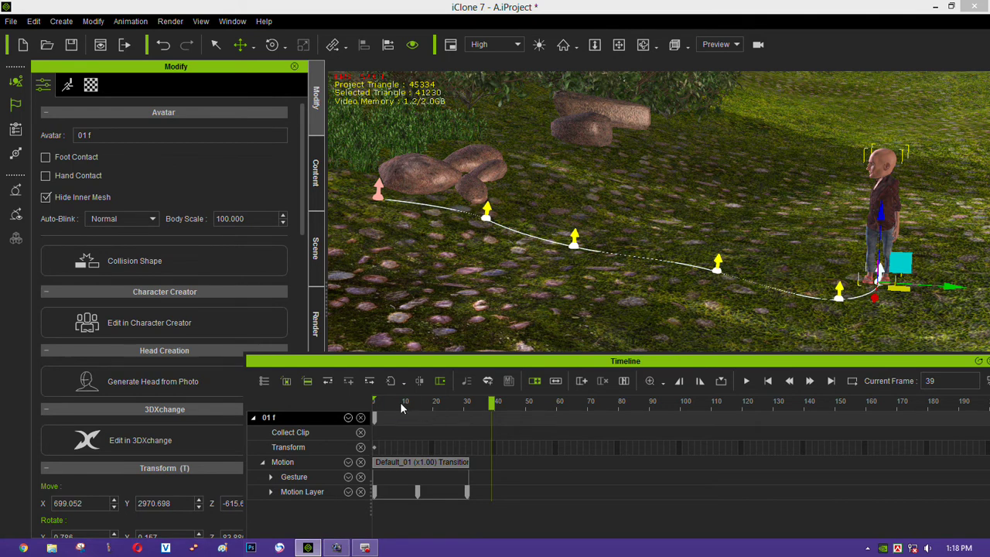
drag(381, 403, 368, 405)
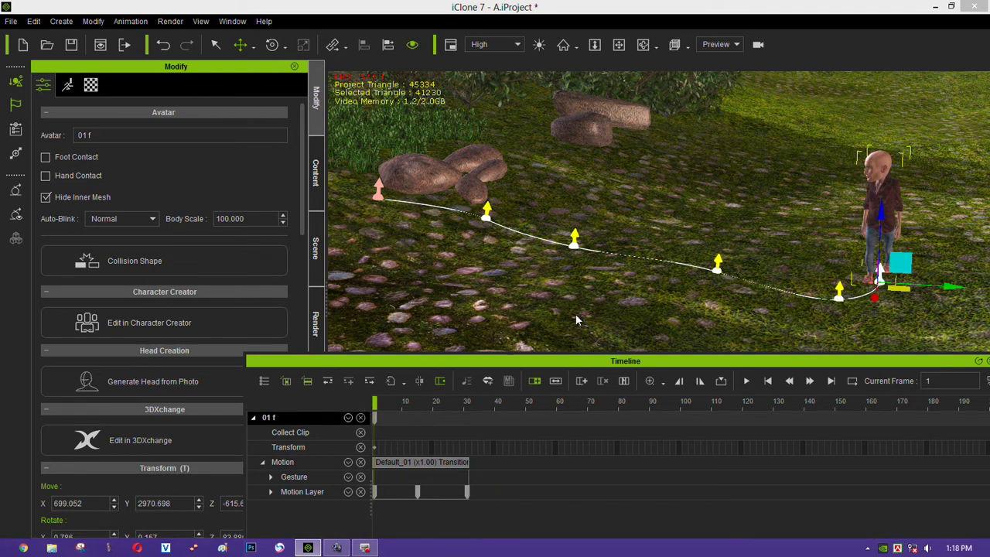
scroll(836, 255, up, 2)
middle_drag(836, 239, 667, 212)
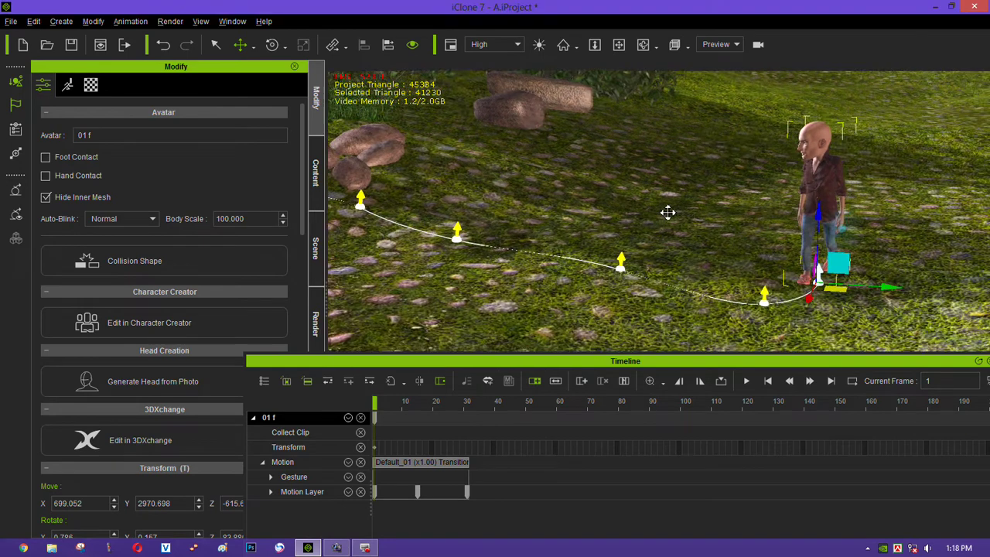
scroll(776, 224, up, 3)
right_drag(775, 224, 754, 251)
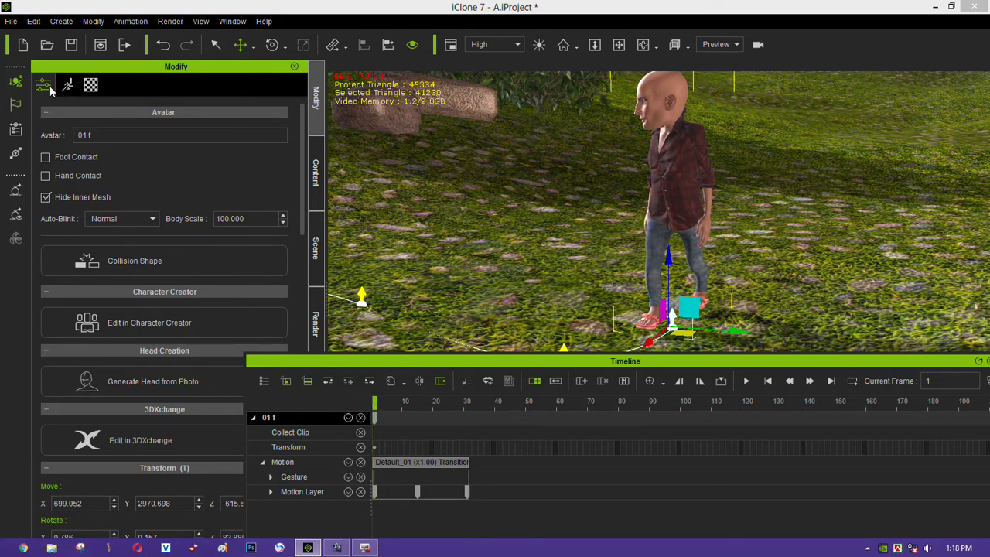
Step: Use Pick Path in Modify to link the character to the curved path
scroll(162, 283, down, 2)
scroll(185, 282, down, 4)
scroll(185, 280, down, 2)
scroll(184, 280, down, 2)
scroll(184, 280, down, 2)
scroll(186, 279, down, 2)
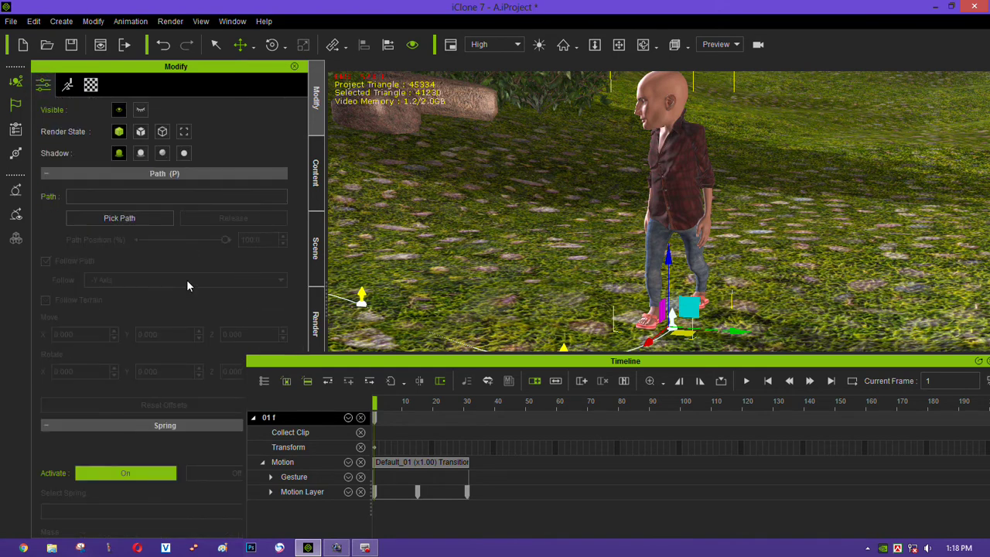
click(130, 218)
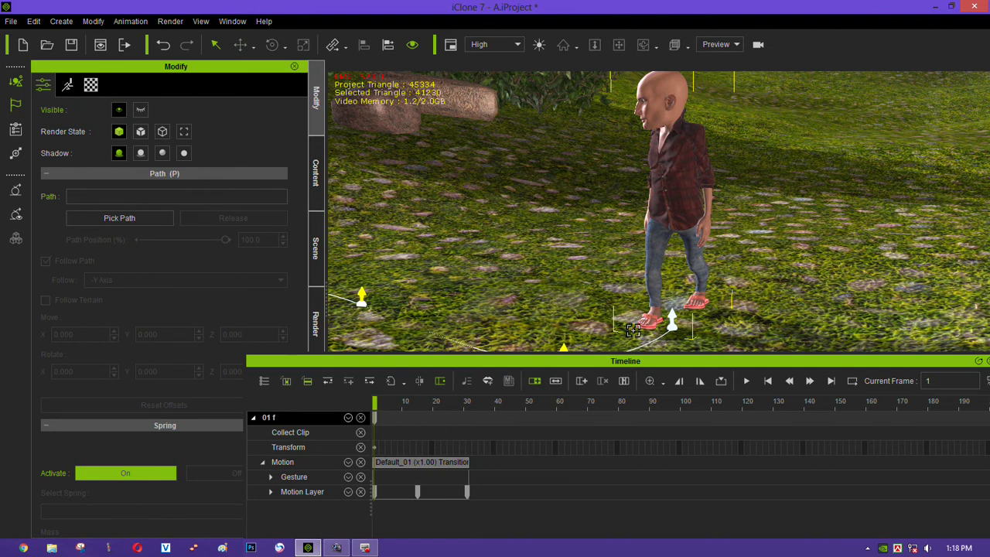
click(673, 331)
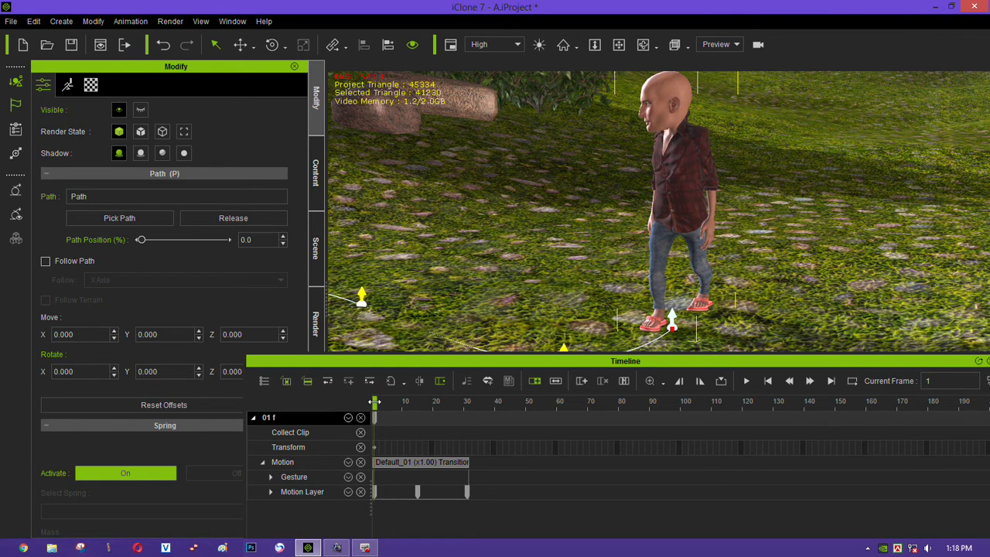
Step: Set the character's Path Position to 0.1
drag(375, 401, 468, 410)
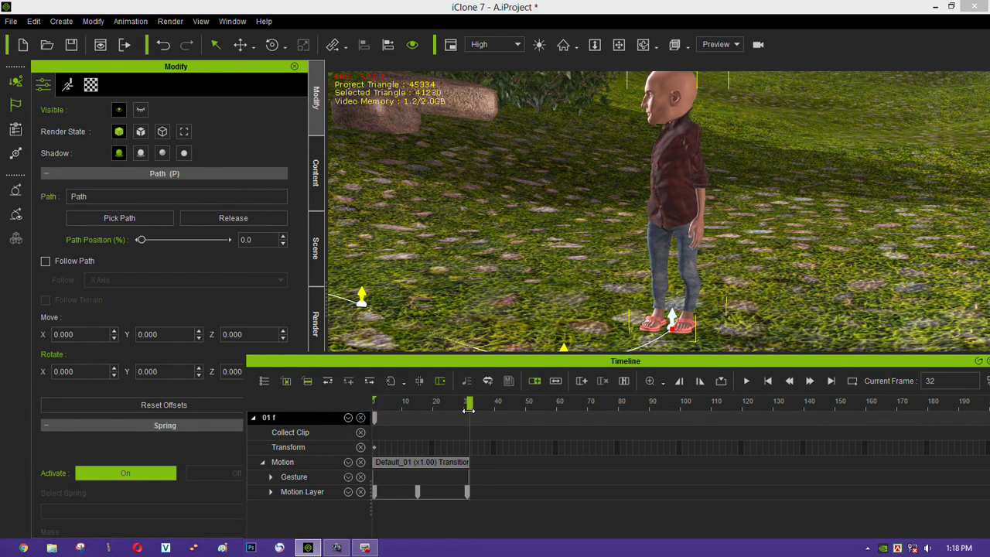
click(142, 241)
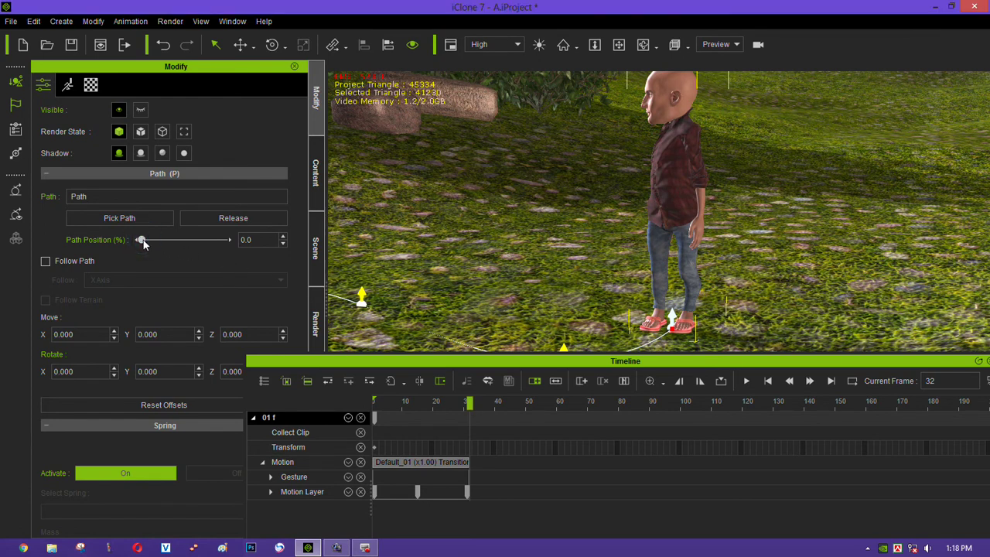
drag(146, 241, 144, 240)
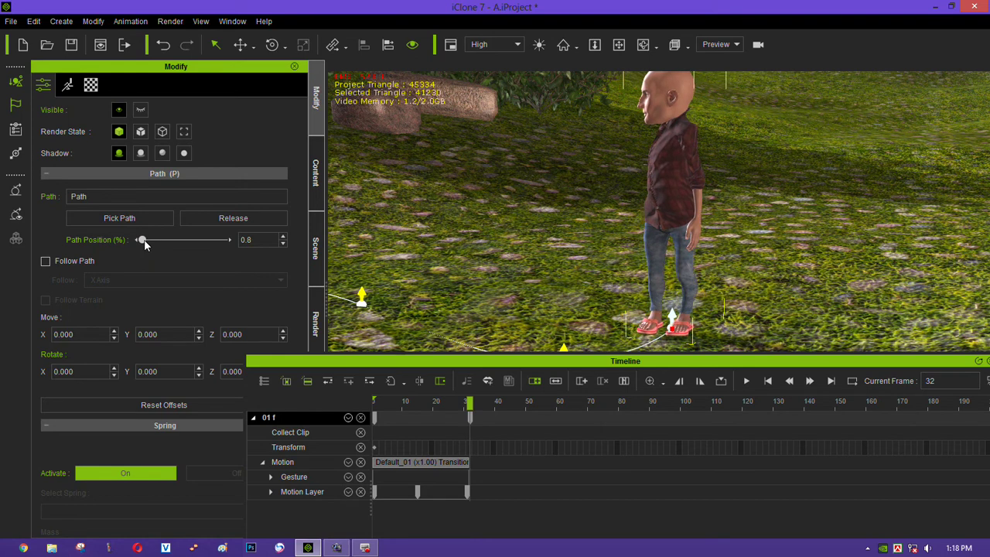
double_click(244, 239)
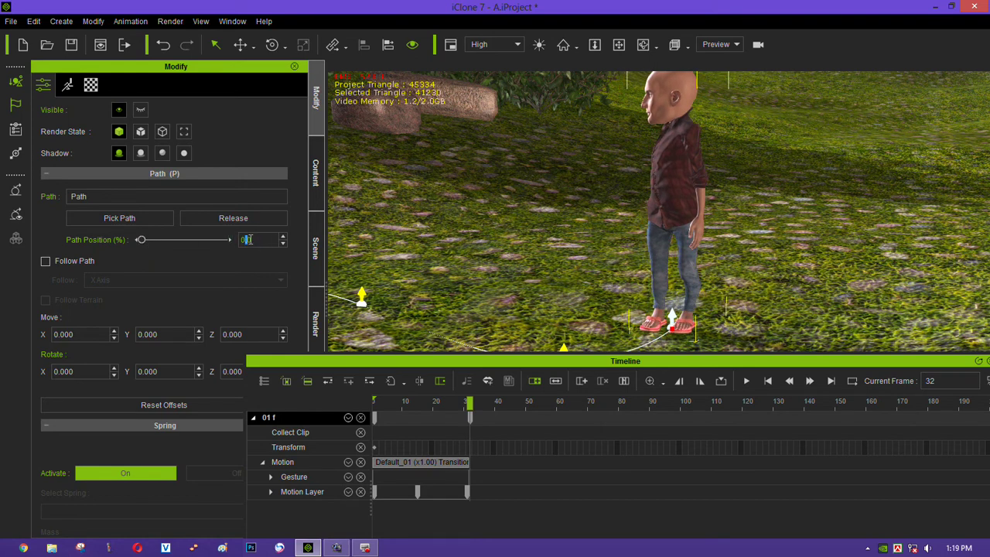
click(252, 240)
click(248, 240)
text(0.1)
key(Return)
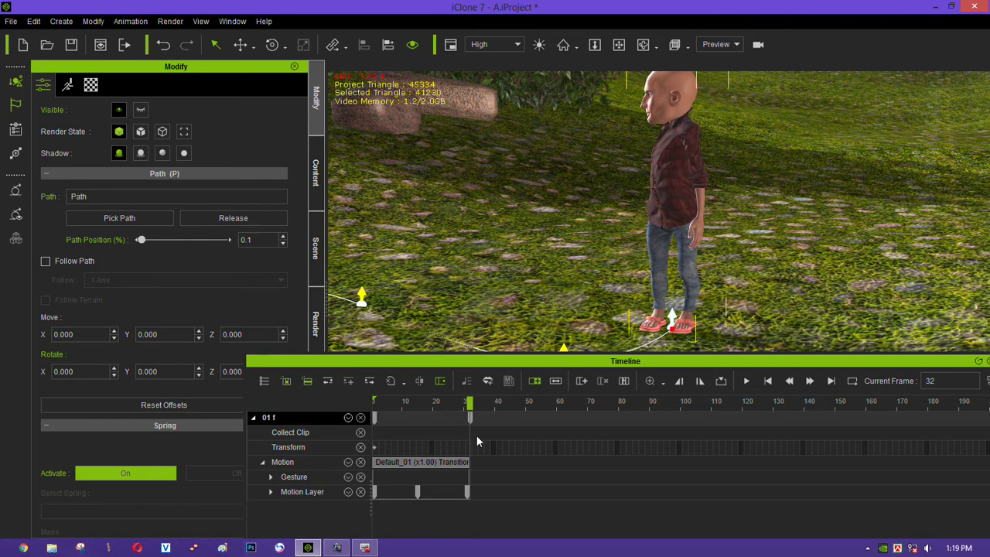
Step: Scrub the timeline from near the start through to frame 105 to preview the path walk
mouse_move(467, 402)
mouse_down()
mouse_move(377, 402)
mouse_move(469, 403)
mouse_up()
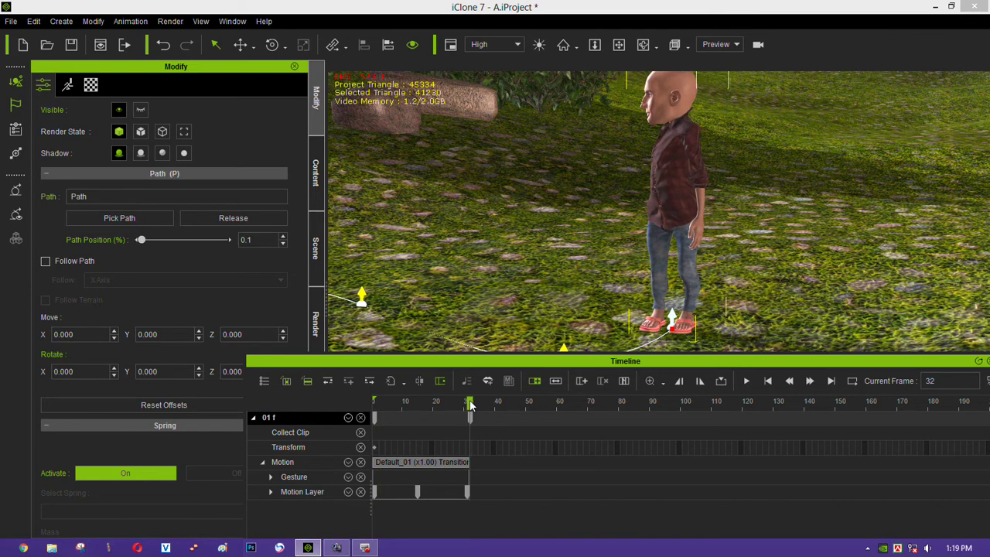
mouse_move(468, 400)
mouse_down()
mouse_move(485, 406)
mouse_move(473, 408)
mouse_up()
drag(473, 402, 534, 403)
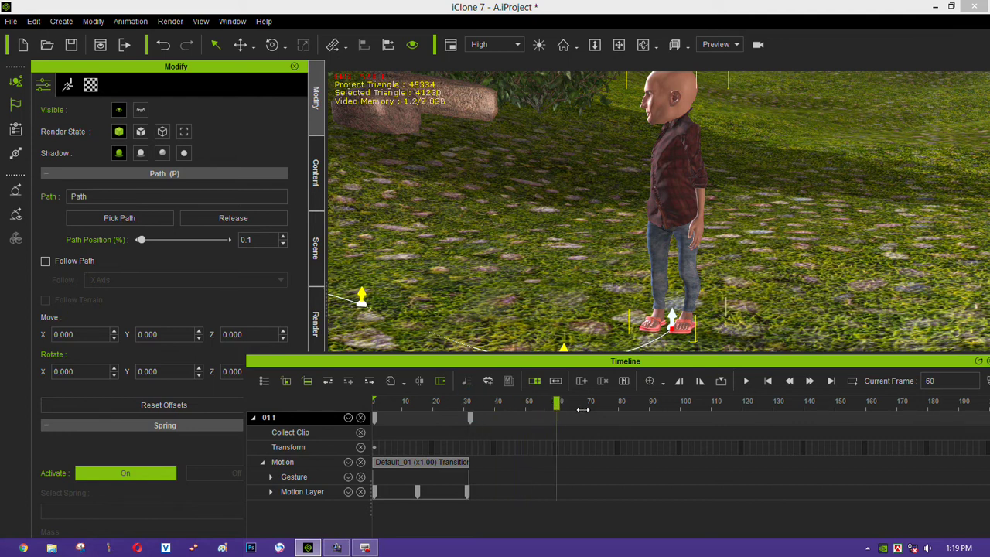
drag(535, 403, 698, 404)
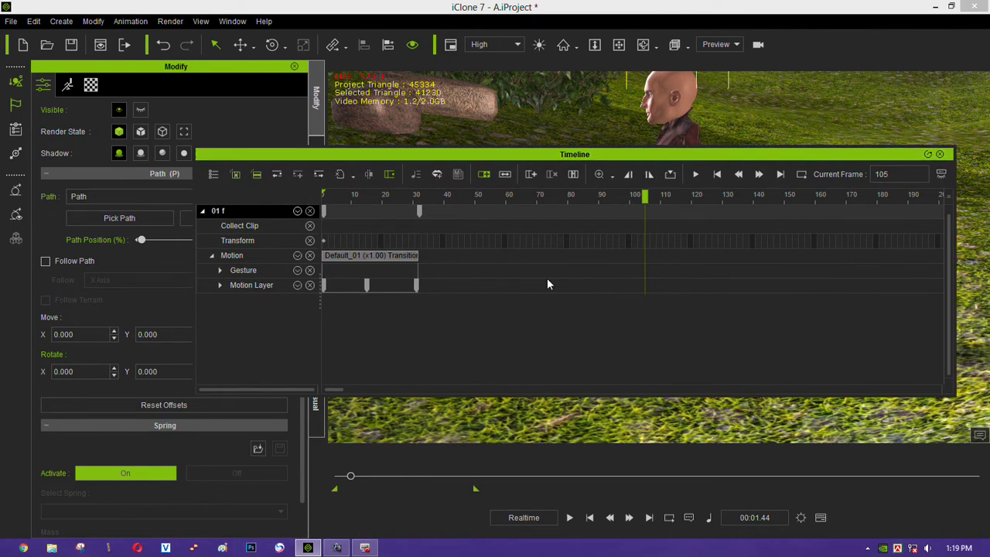
Step: Close the timeline, orbit to show the whole curved path, and move the playhead to 00:04.37
click(938, 155)
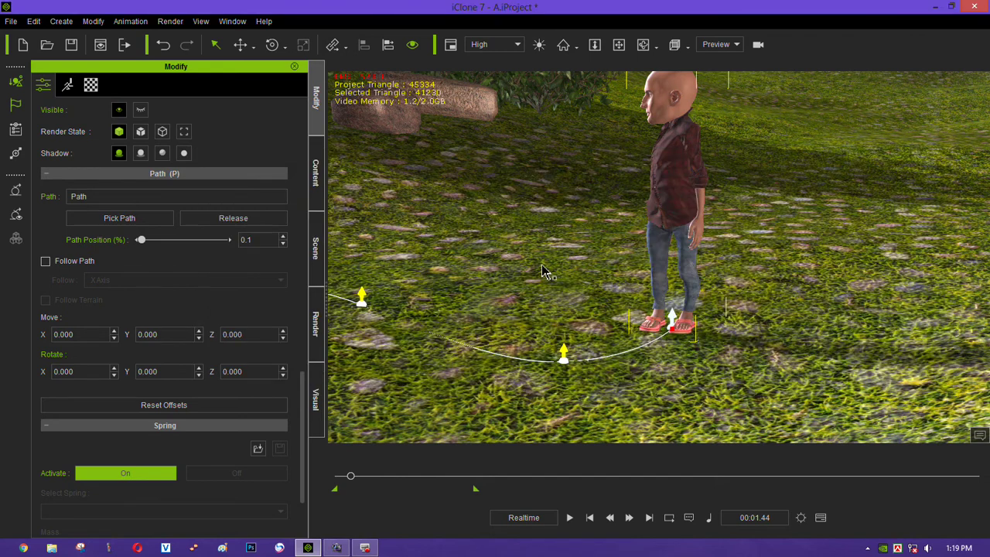
scroll(499, 308, down, 2)
mouse_move(496, 308)
right_down()
mouse_move(603, 333)
mouse_move(477, 319)
right_up()
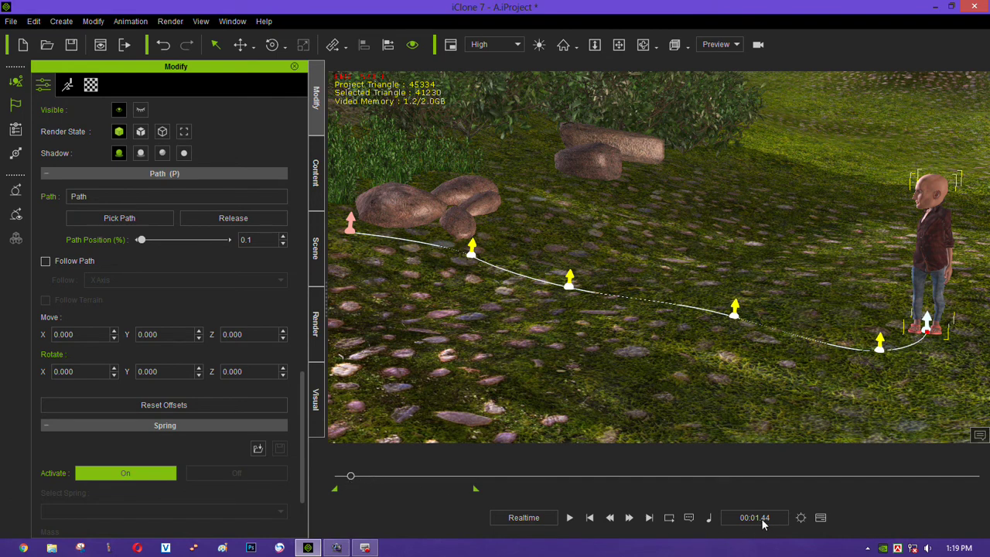
click(351, 478)
drag(351, 477, 375, 481)
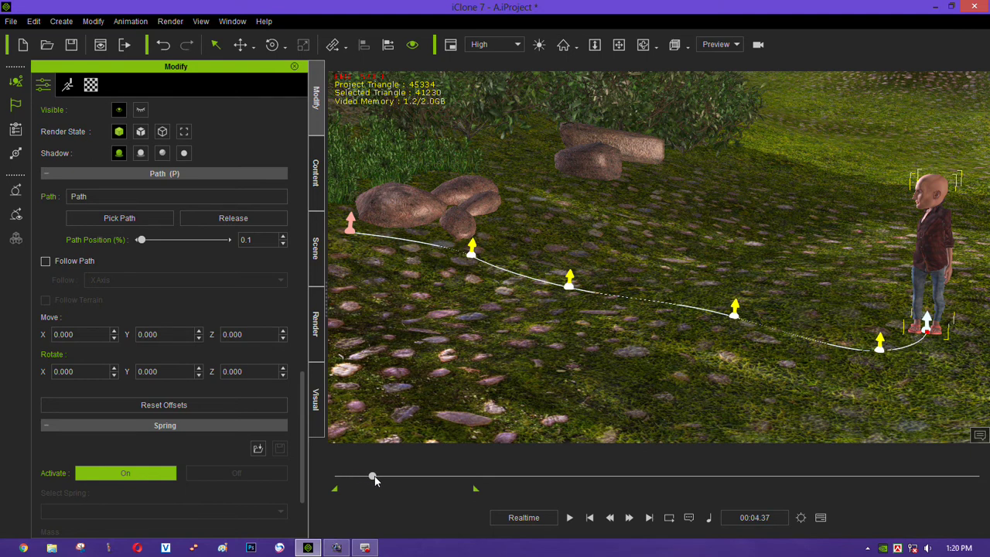
Step: At 00:06.00, pull the range end earlier and set Path Position to 100
drag(374, 480, 381, 482)
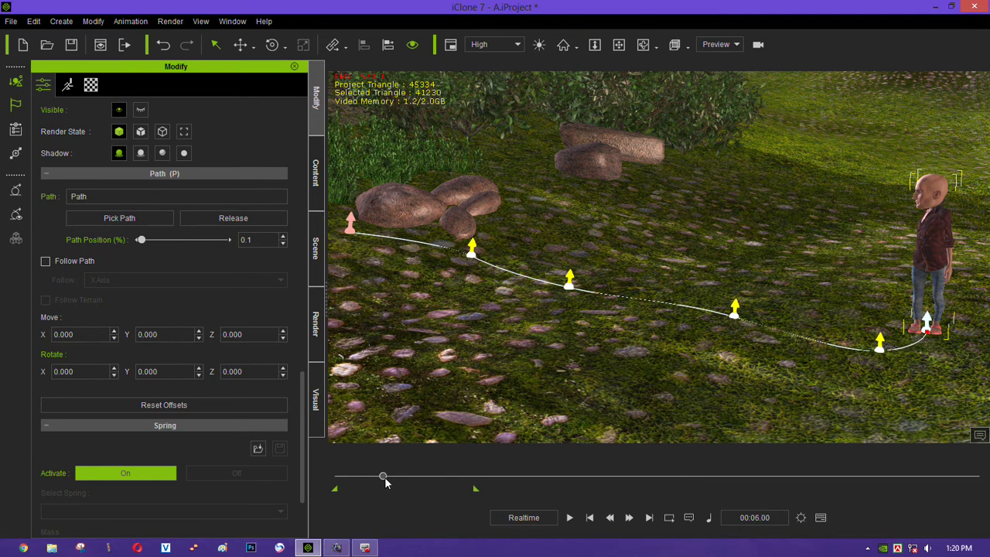
drag(448, 486, 392, 485)
drag(142, 241, 226, 259)
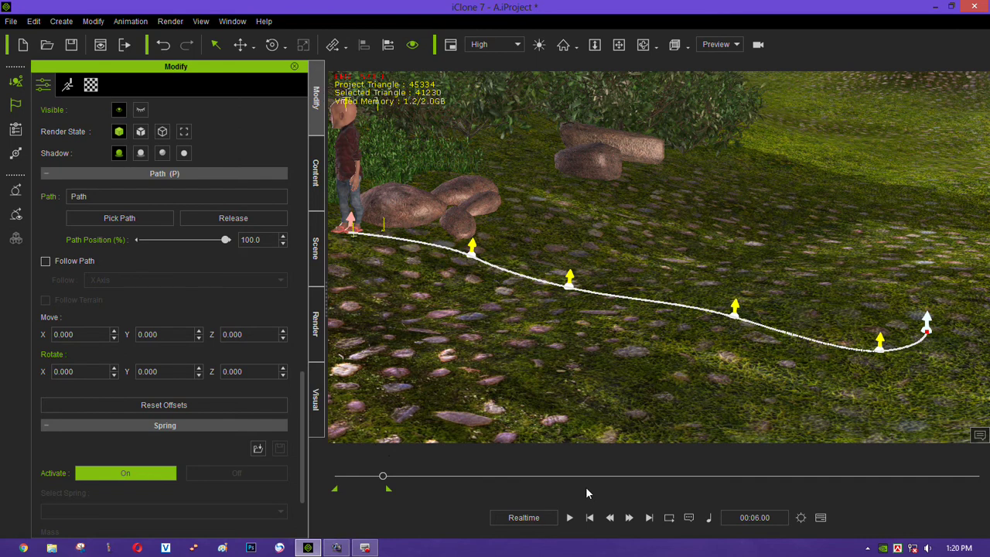
Step: Enable Follow Path with -Y Axis as forward, play it back, then rewind to 00:00.00
click(45, 261)
click(143, 282)
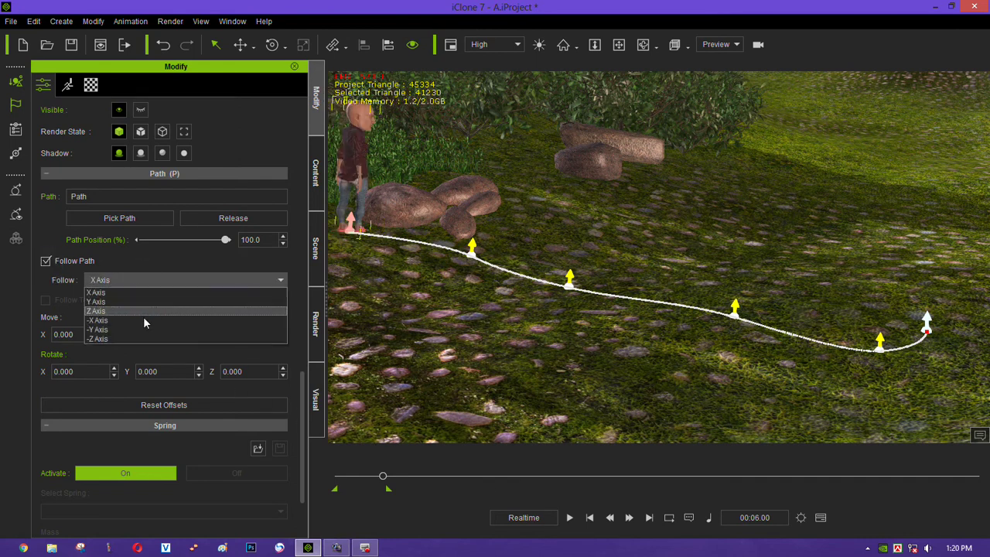
click(109, 331)
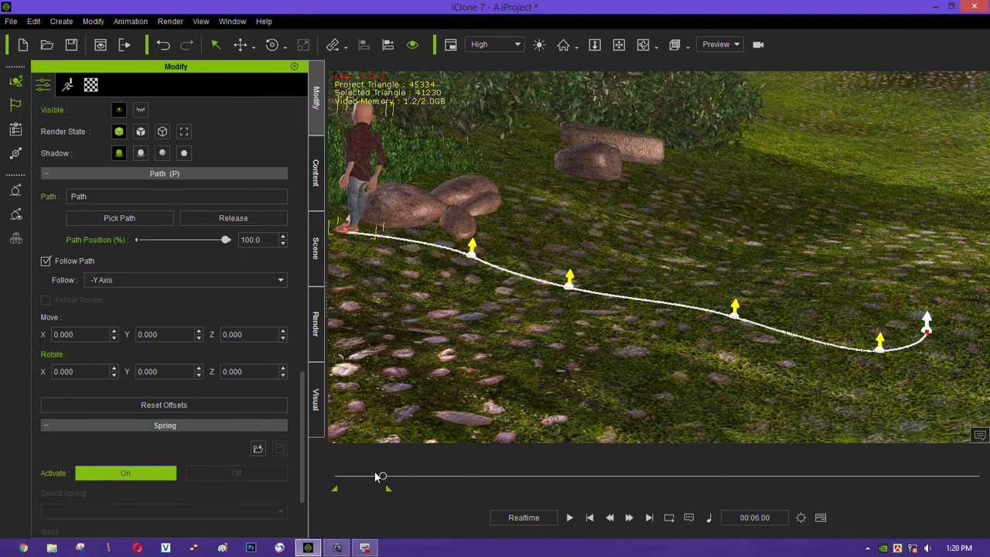
click(589, 517)
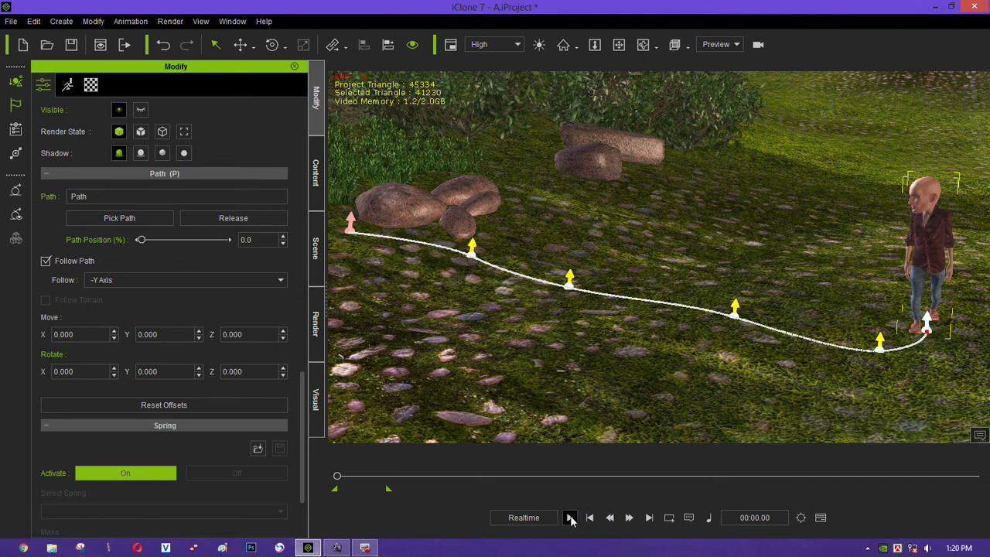
click(569, 517)
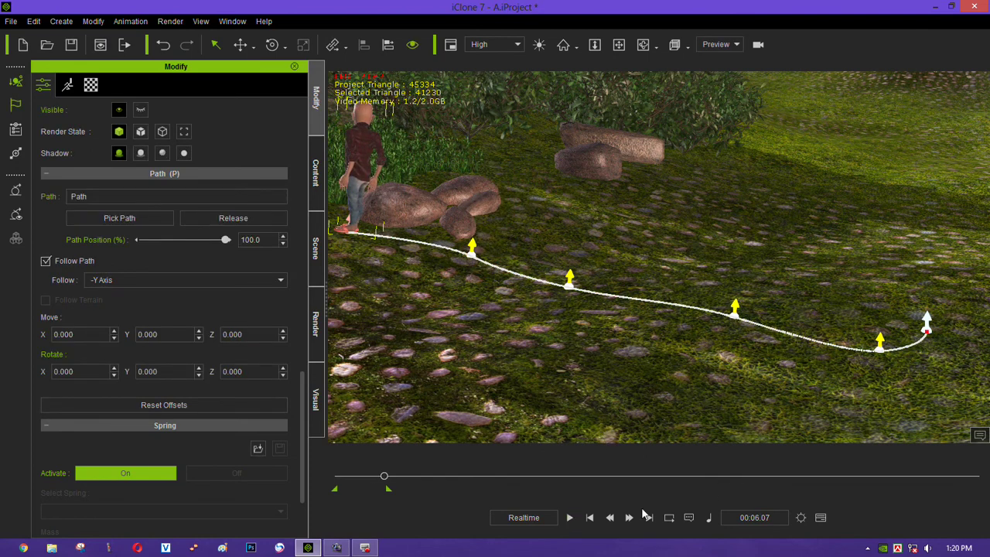
click(590, 518)
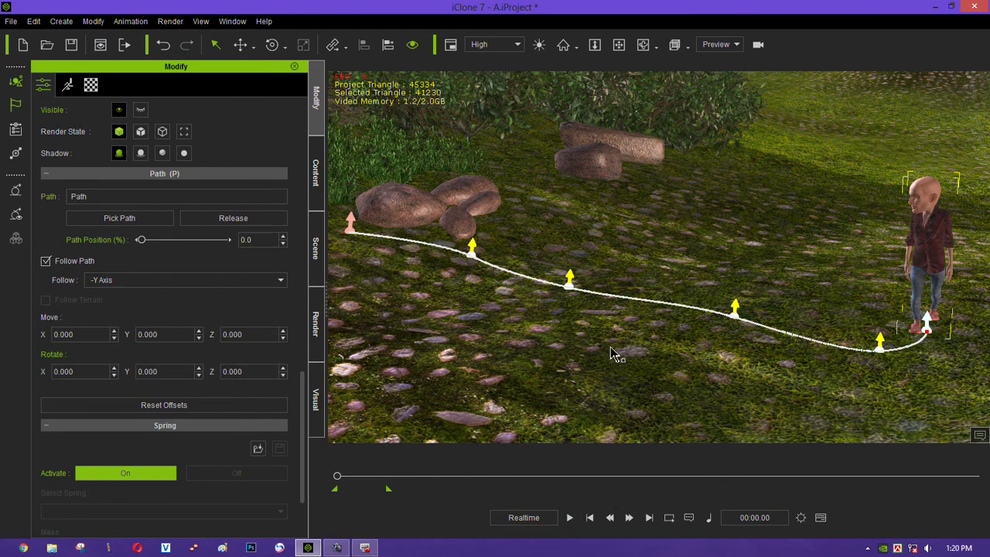
Step: Zoom in on the character and show its Transform, Motion and Motion Layer tracks in the Timeline
mouse_move(420, 286)
right_down()
mouse_move(514, 335)
mouse_move(678, 288)
mouse_move(644, 286)
right_up()
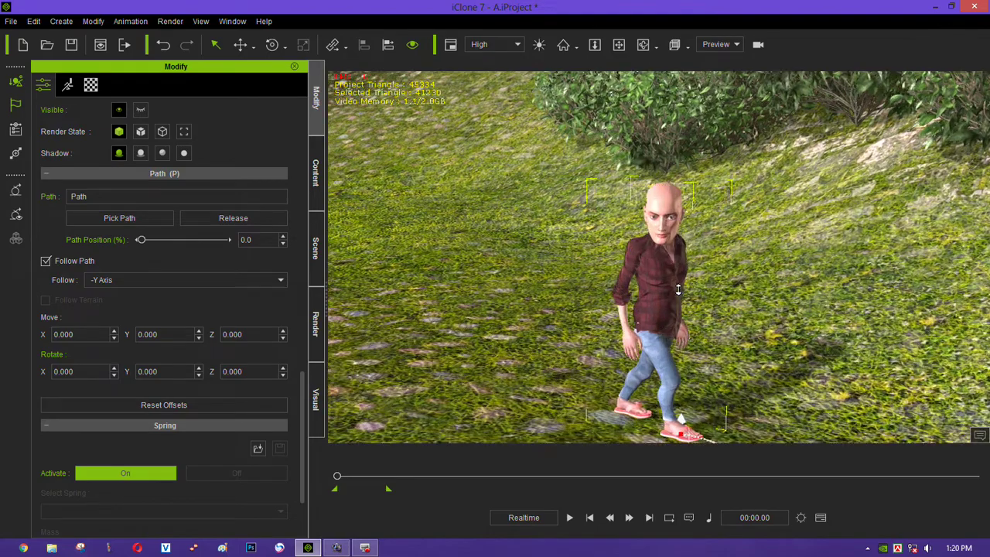
scroll(644, 286, down, 1)
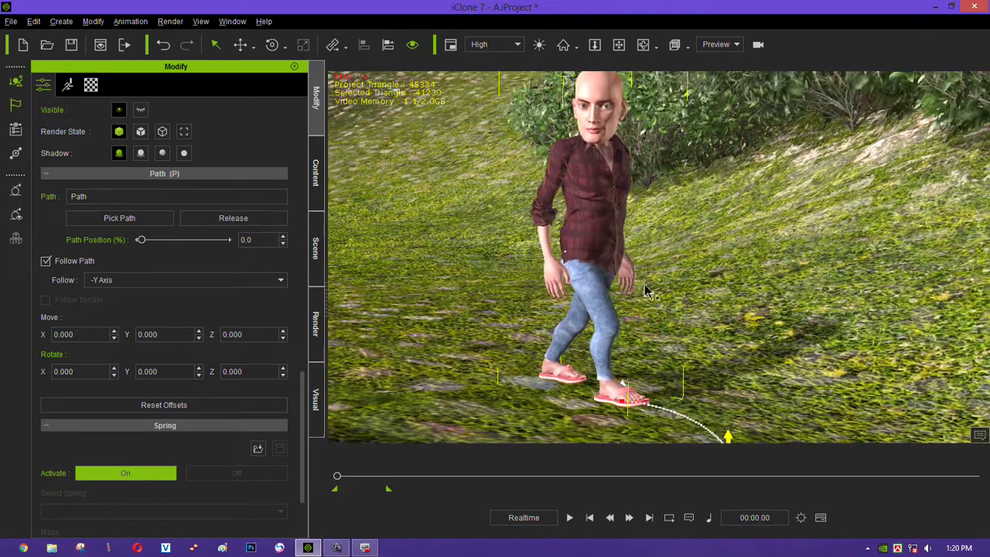
scroll(645, 286, down, 2)
scroll(635, 294, down, 1)
scroll(626, 307, down, 2)
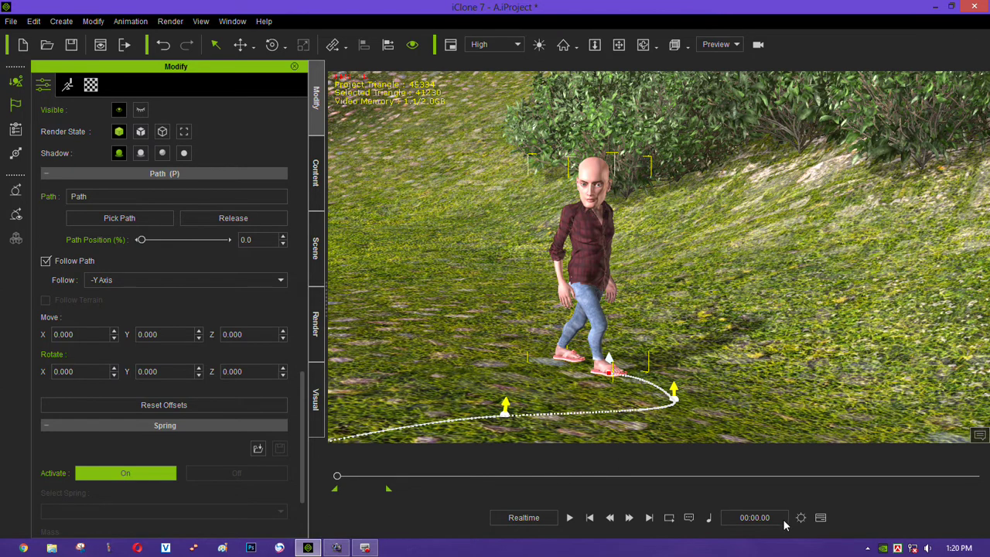
click(822, 518)
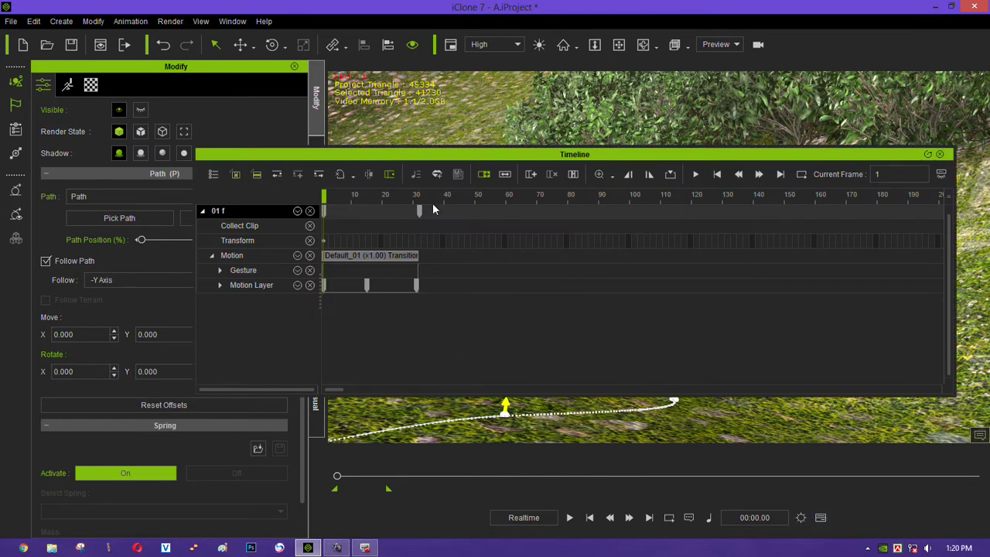
Step: Set the project's Total Frames to 2000 and close the Project settings
drag(467, 154, 359, 123)
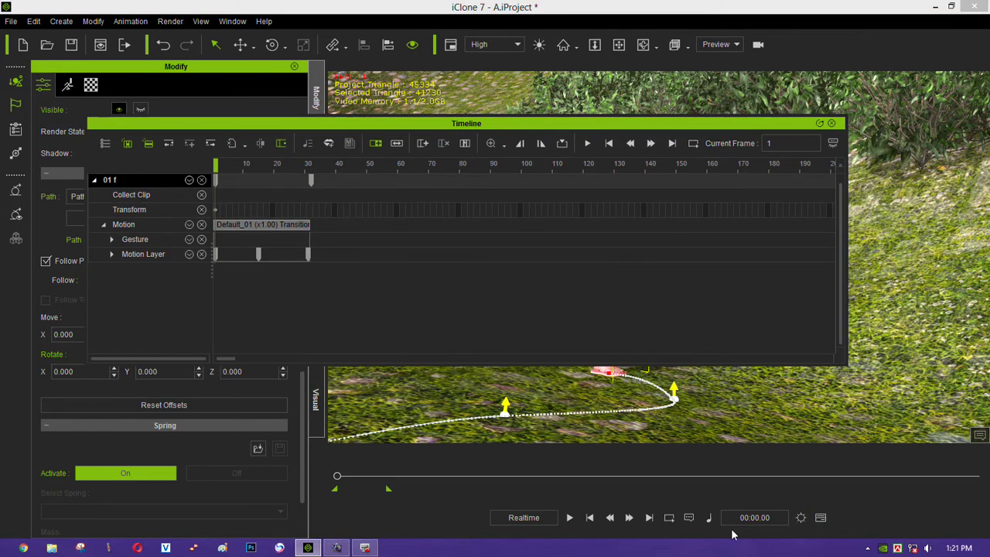
click(800, 518)
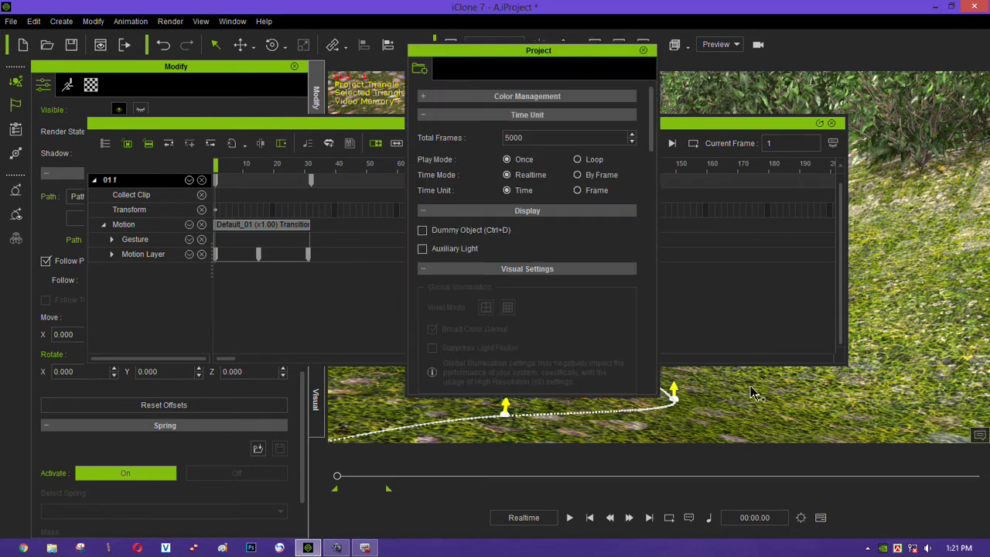
double_click(536, 136)
text(2000)
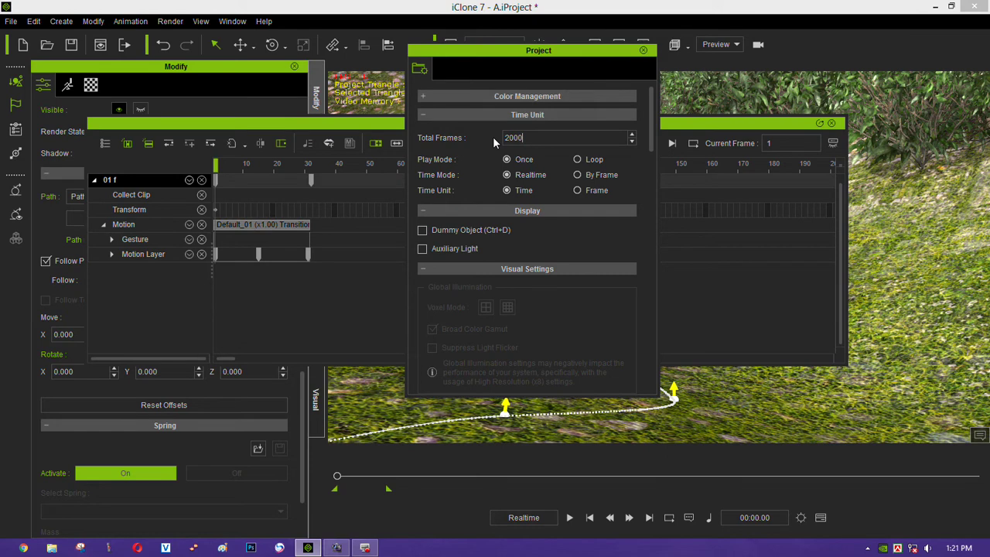
key(Return)
click(643, 52)
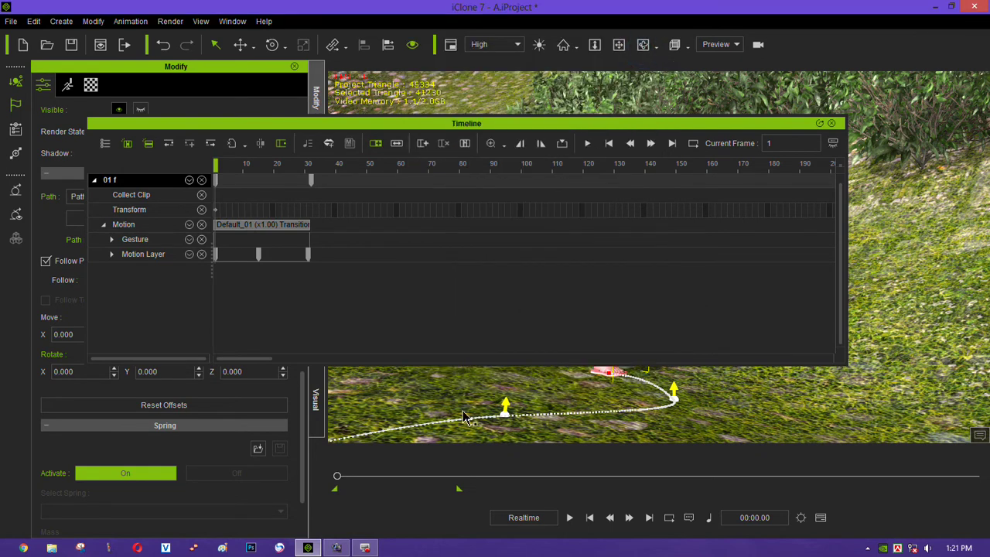
click(800, 516)
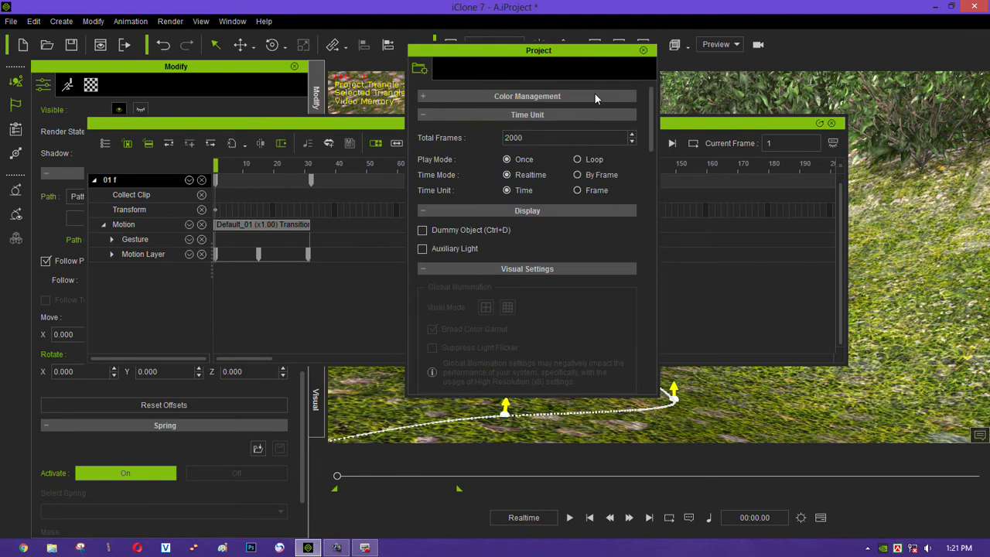
click(642, 51)
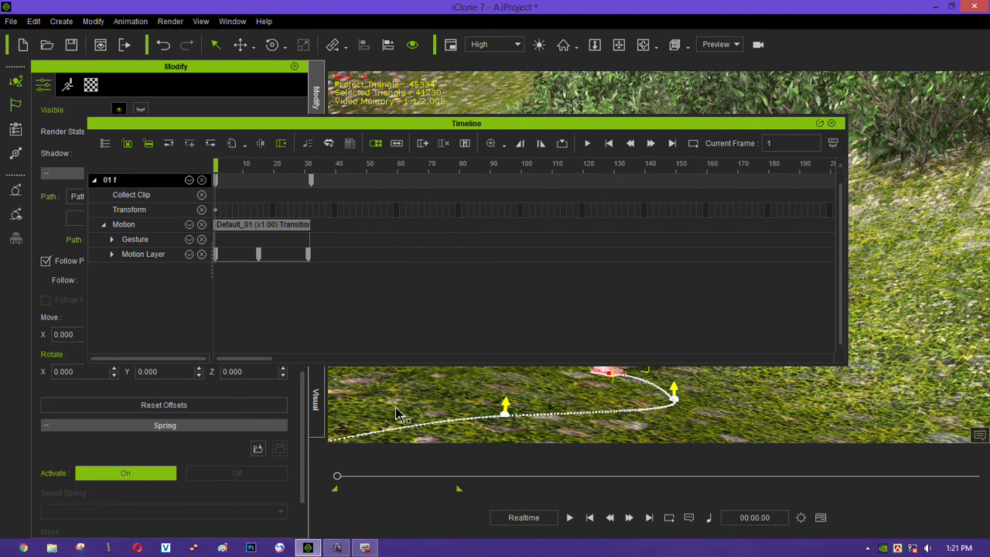
Step: Resize the Timeline, move it to the top clear of the character, and scrub to frame 33
drag(217, 163, 231, 164)
mouse_move(357, 126)
mouse_down()
mouse_move(335, 207)
mouse_move(286, 250)
mouse_up()
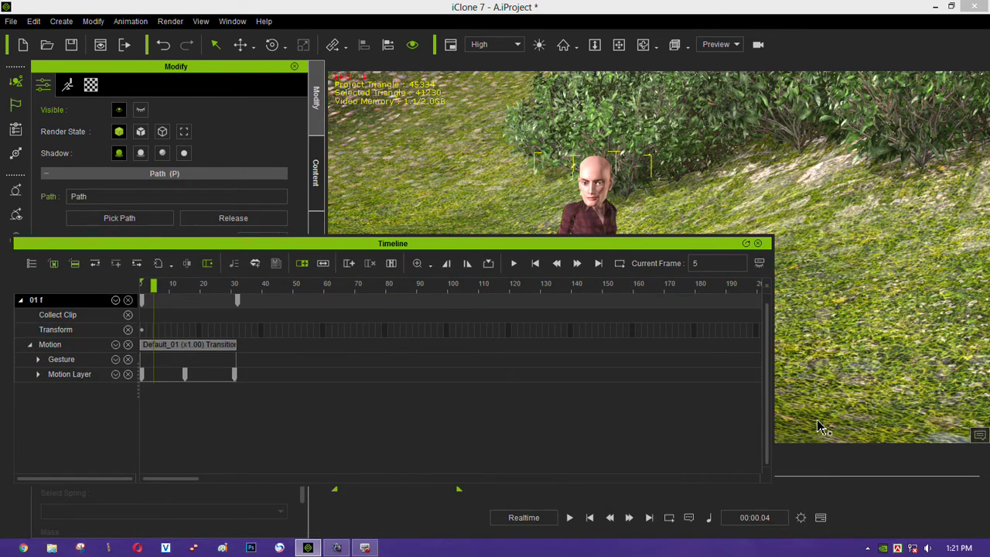
drag(771, 433, 700, 444)
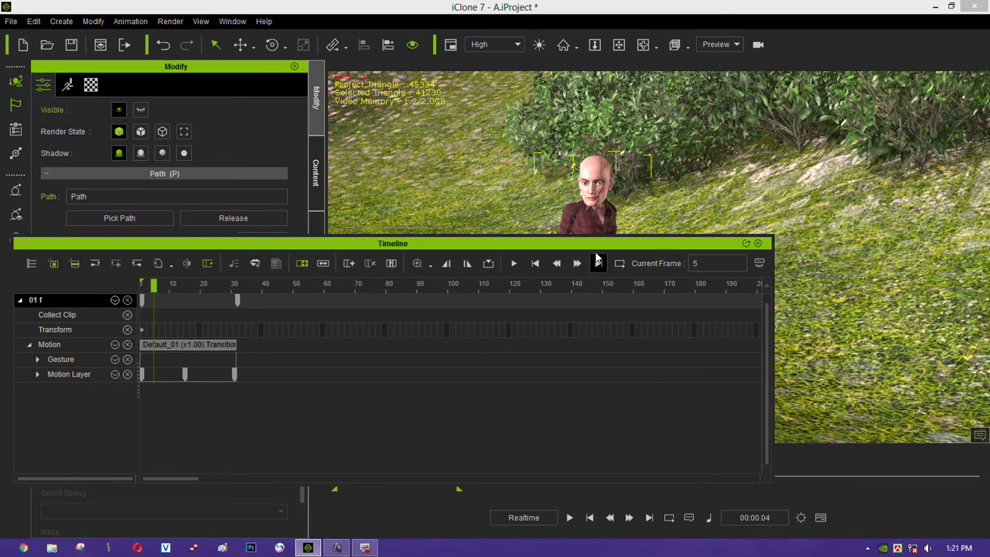
drag(597, 243, 651, 234)
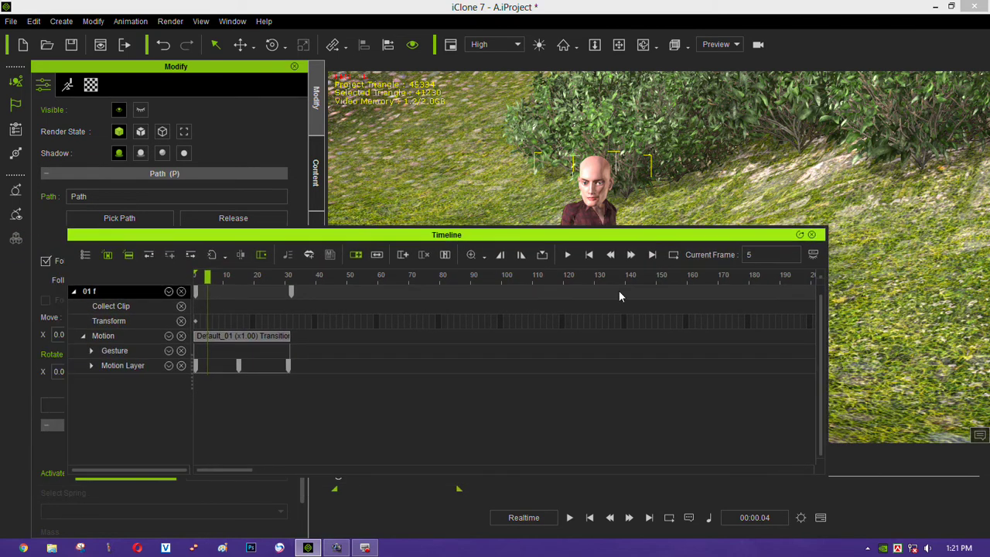
drag(426, 474, 441, 358)
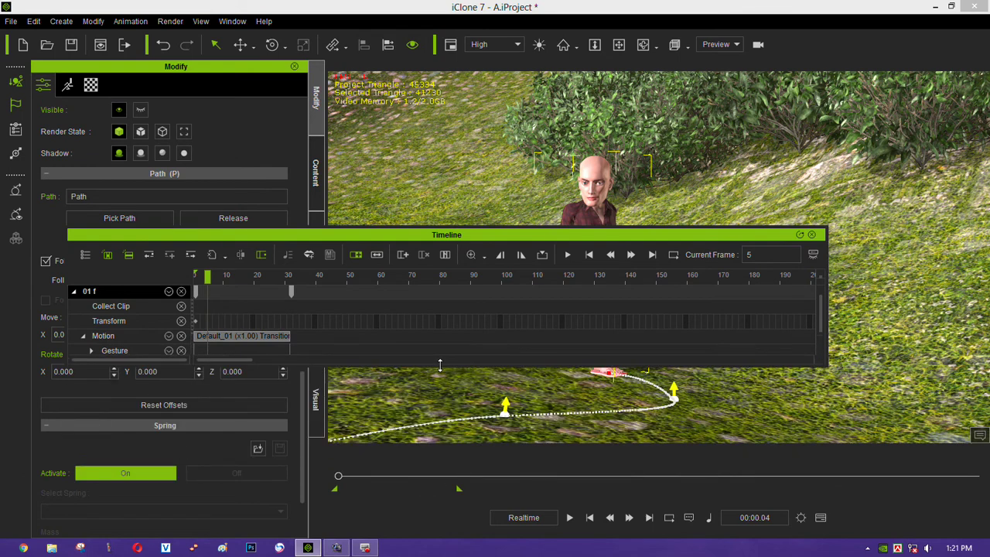
drag(822, 314, 821, 336)
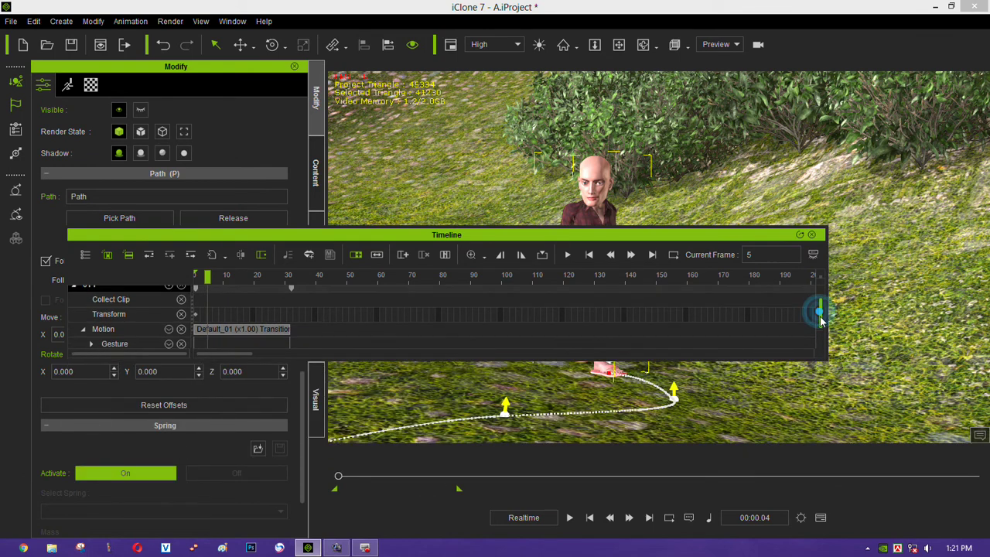
mouse_move(588, 235)
mouse_down()
mouse_move(615, 67)
mouse_move(597, 34)
mouse_move(680, 68)
mouse_up()
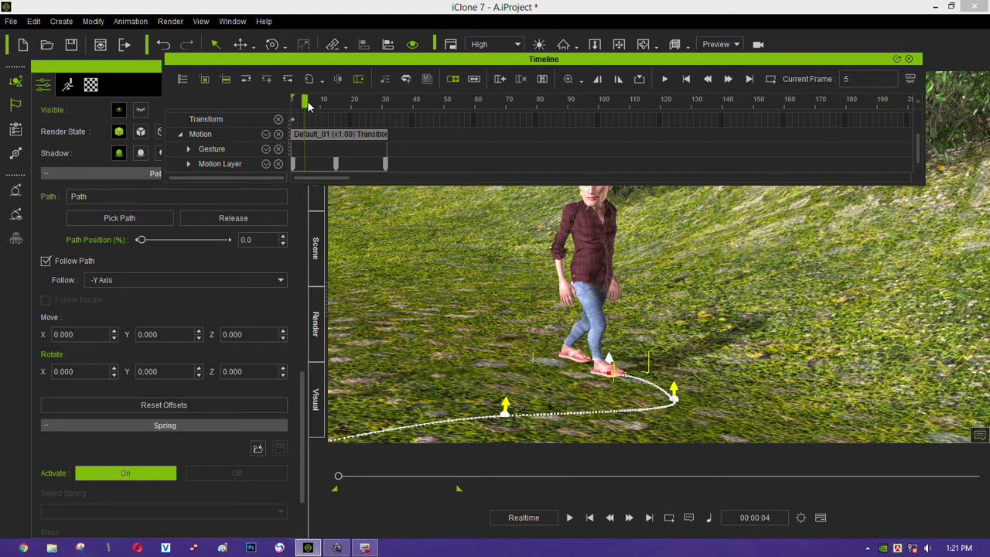
mouse_move(304, 100)
mouse_down()
mouse_move(397, 111)
mouse_move(389, 114)
mouse_up()
drag(389, 115, 392, 115)
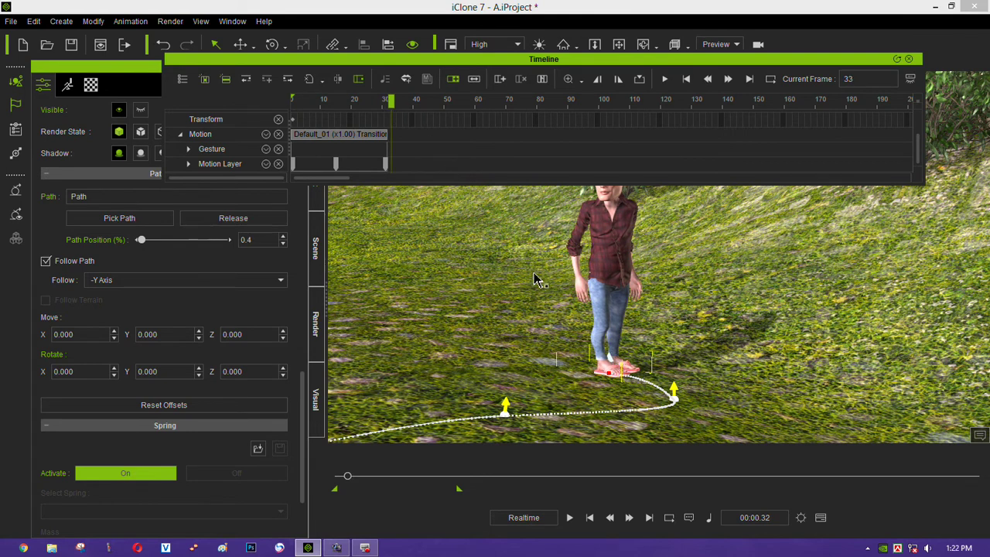
Step: Pick the Move > 01_Basic walk preset in Motion Puppet and preview it
click(67, 85)
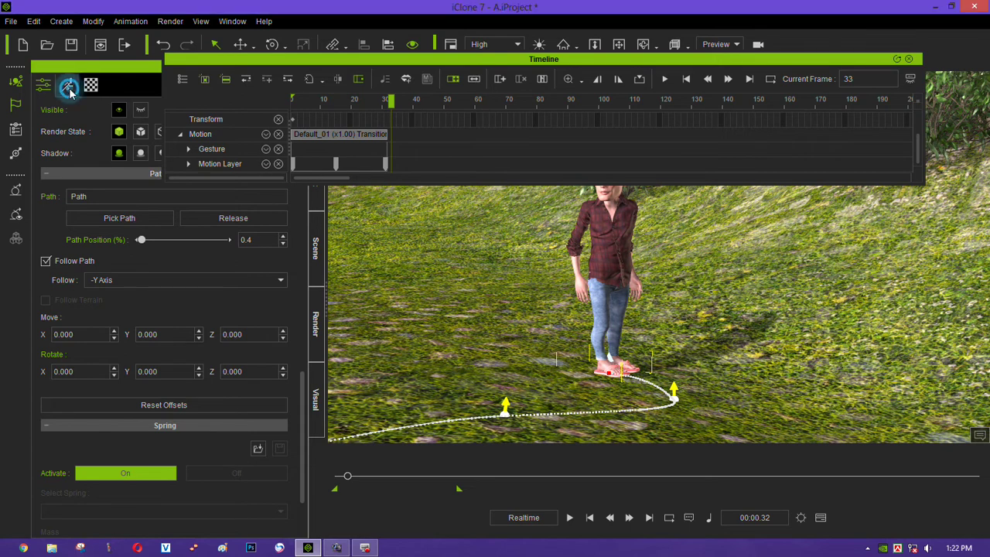
click(129, 155)
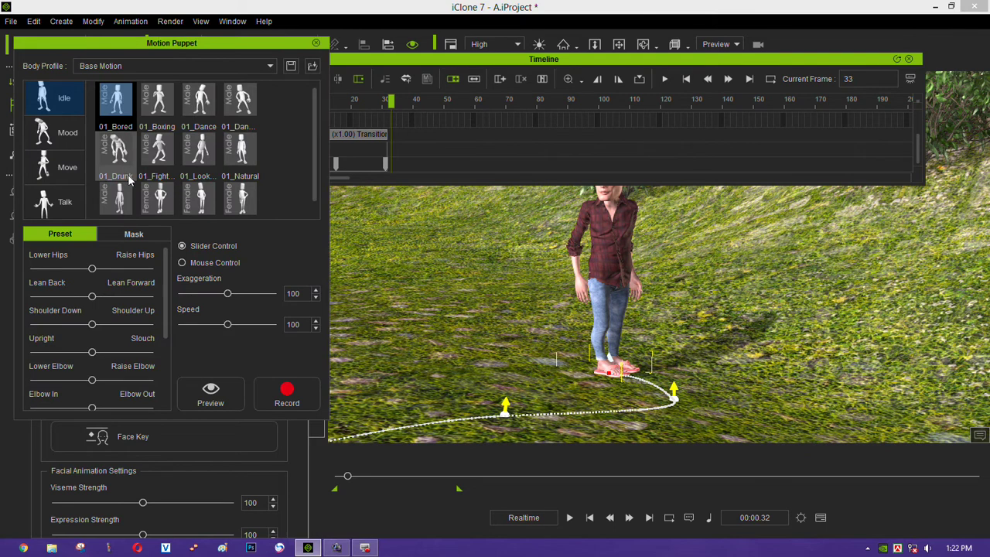
click(60, 172)
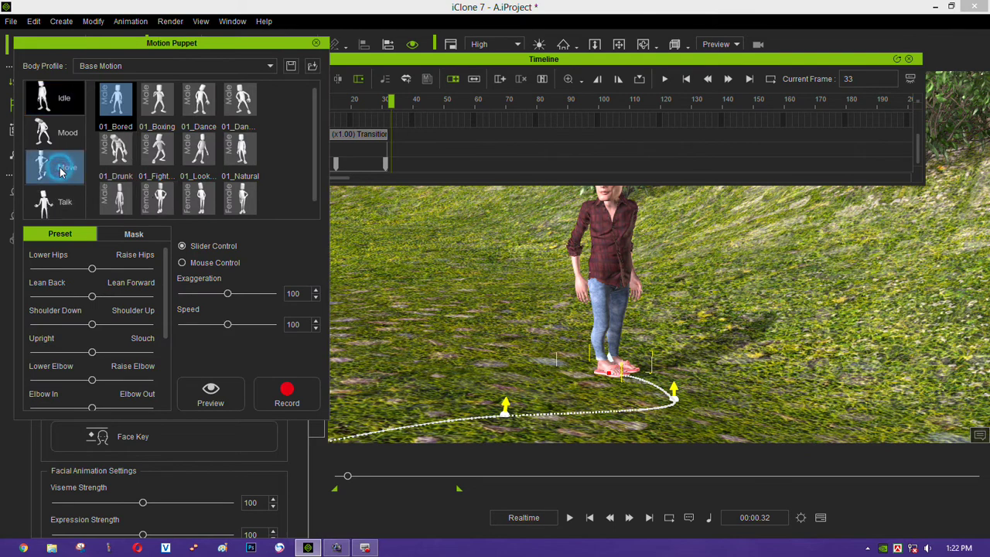
click(199, 96)
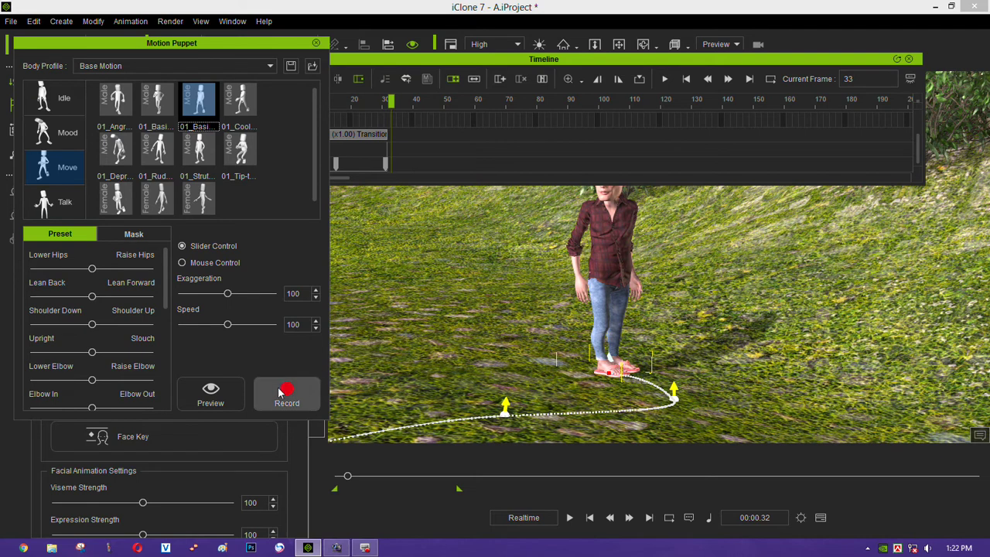
click(217, 400)
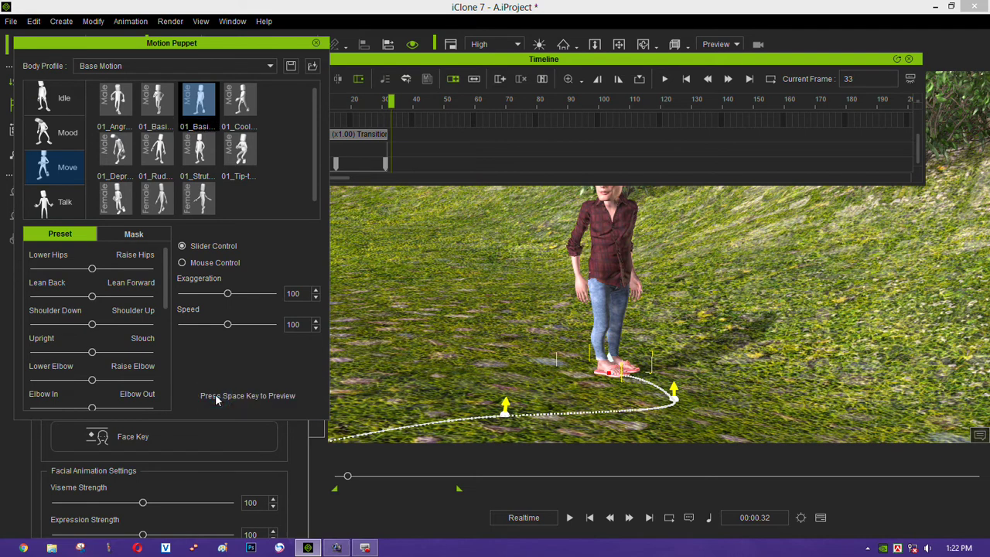
key(space)
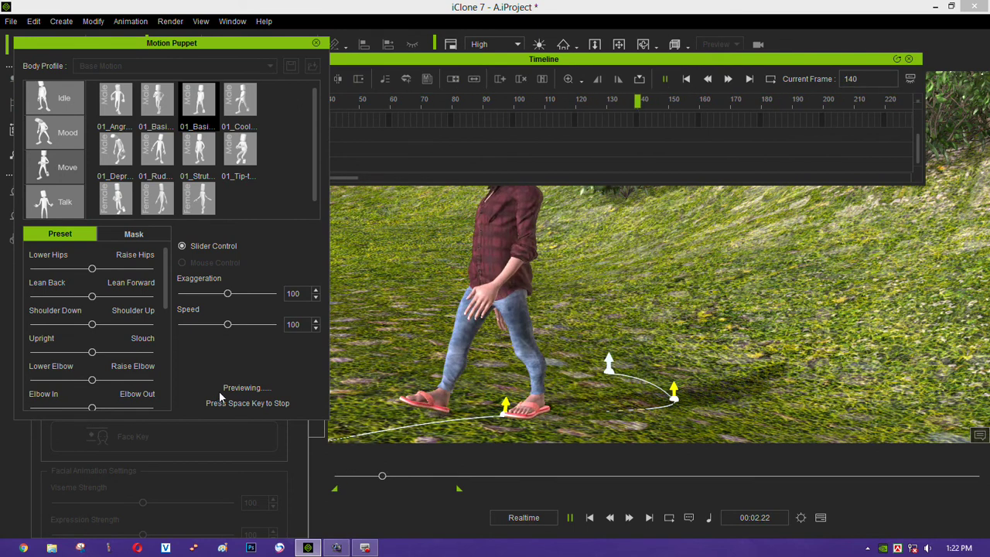
key(space)
Step: Record the walk along the path through frame 368, then close the Motion Puppet panel
click(291, 395)
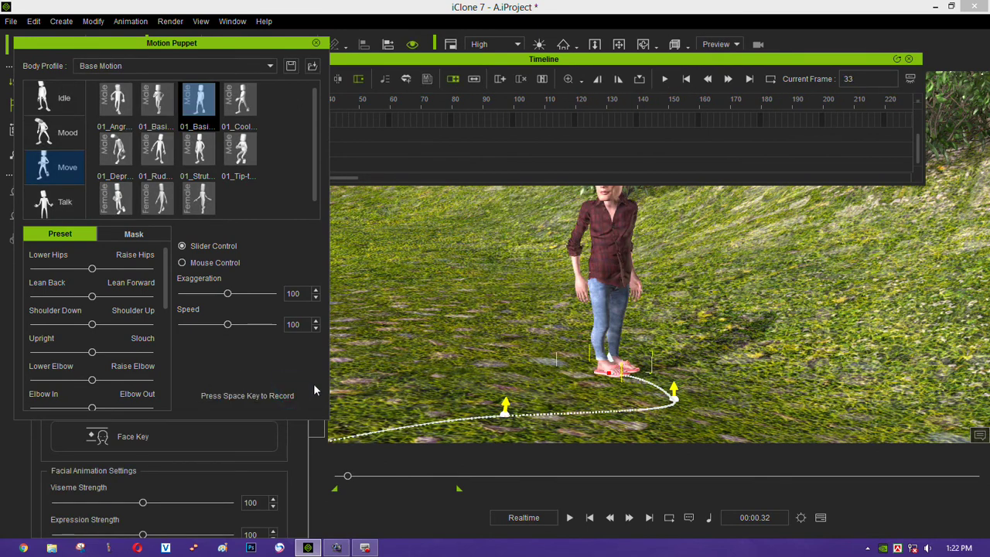
key(space)
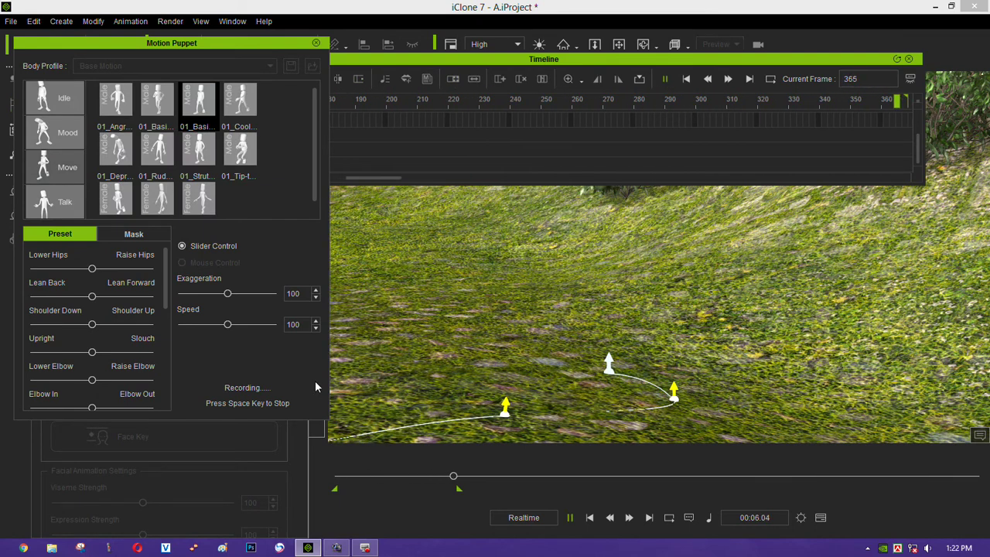
key(space)
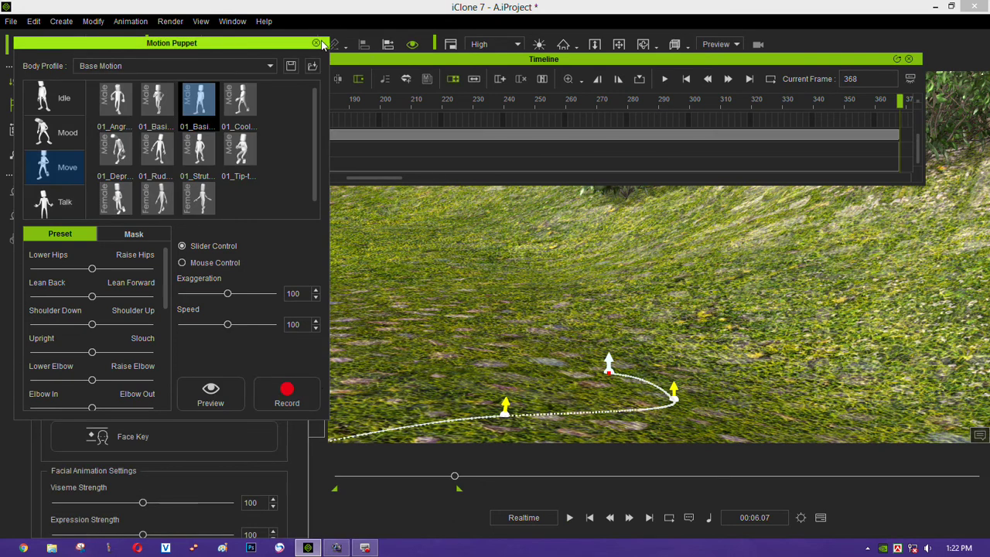
click(317, 43)
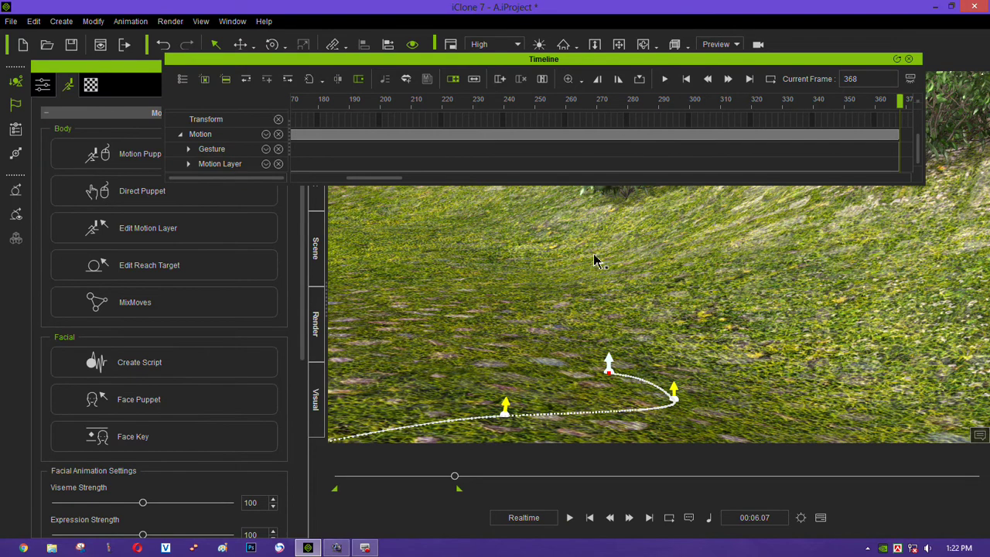
Step: Lower the camera to grass level beside the rock, raise the Timeline, and rewind to frame 1
right_drag(611, 334, 603, 354)
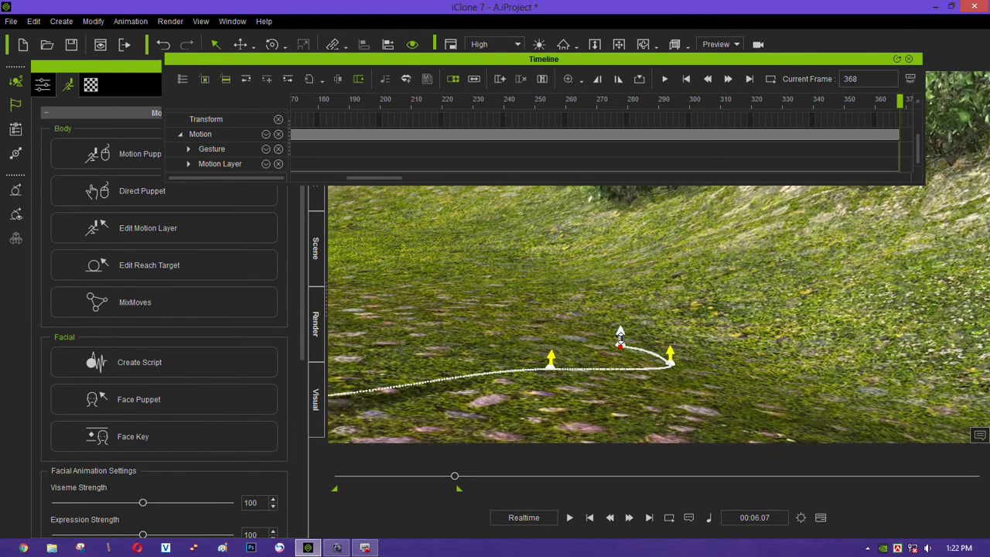
mouse_move(546, 373)
right_down()
mouse_move(688, 369)
mouse_move(524, 371)
mouse_move(588, 232)
right_up()
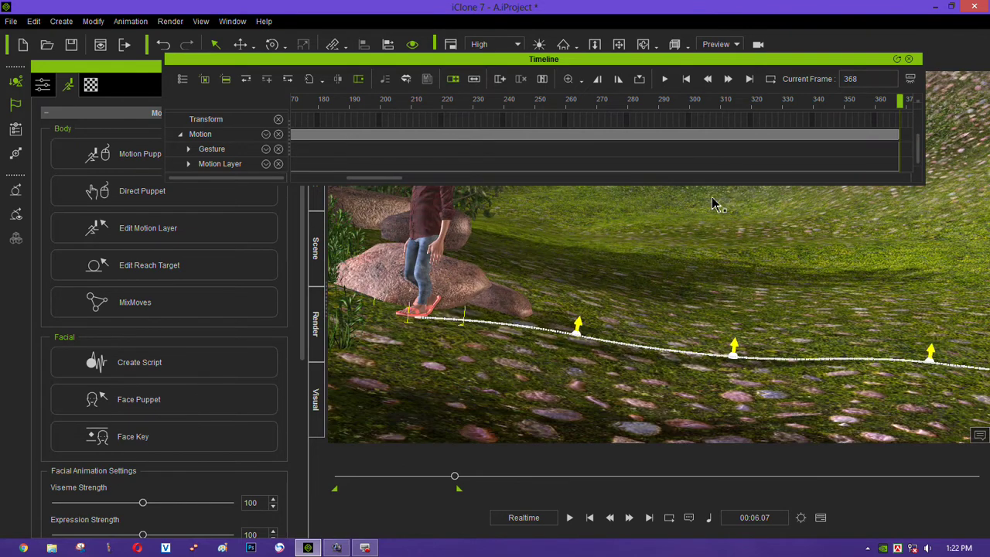
drag(837, 64, 831, 7)
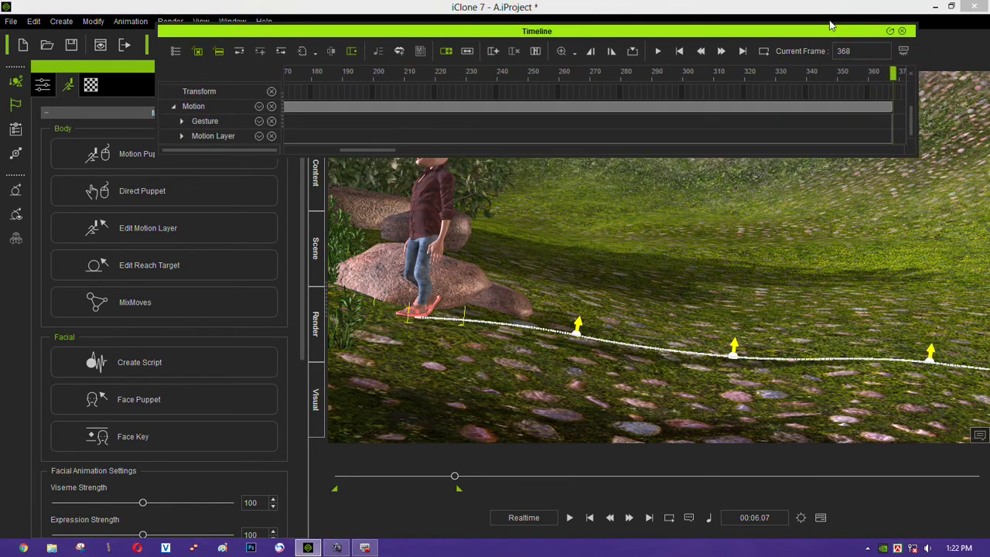
mouse_move(585, 283)
right_down()
mouse_move(537, 358)
mouse_move(625, 339)
right_up()
click(589, 518)
click(568, 518)
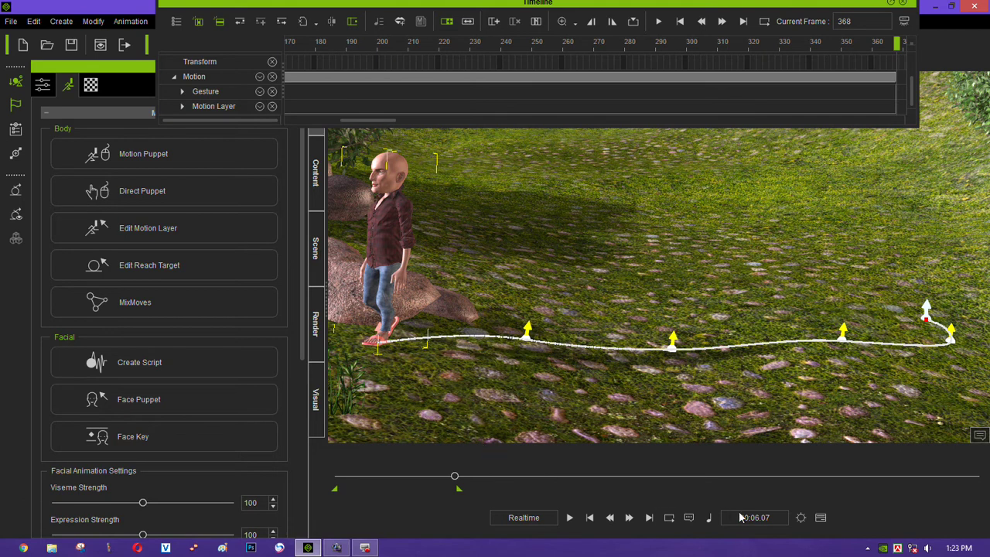
Step: Expand the 01 f tracks, zoom the timeline out, and select the Puppet Clip on the Motion track
drag(459, 489, 469, 489)
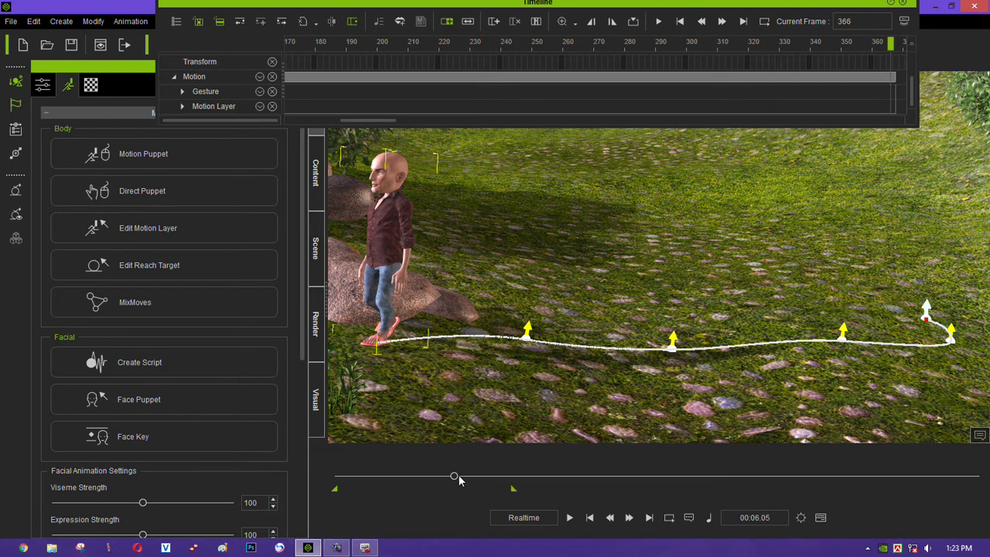
click(649, 518)
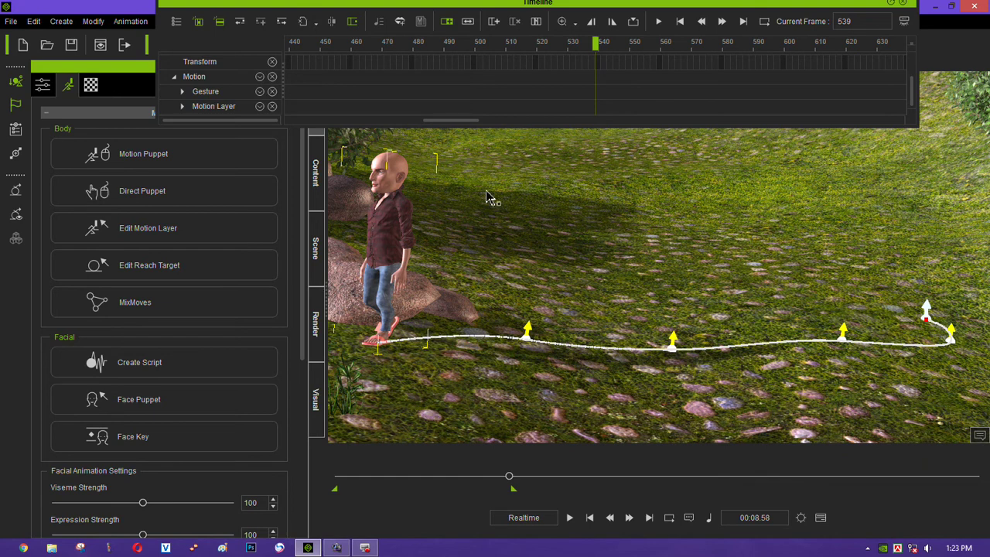
click(569, 127)
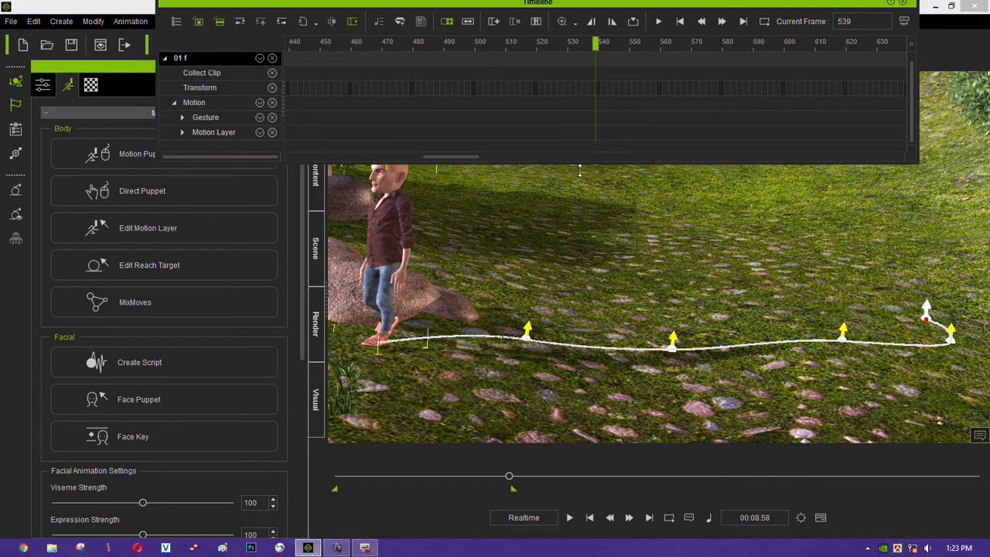
scroll(520, 96, down, 4)
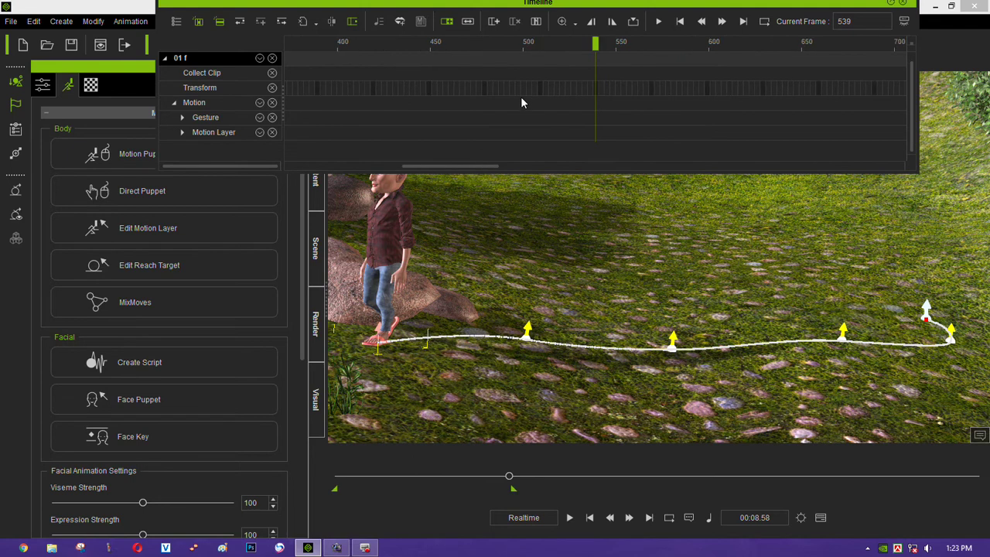
scroll(520, 95, down, 1)
scroll(521, 97, up, 1)
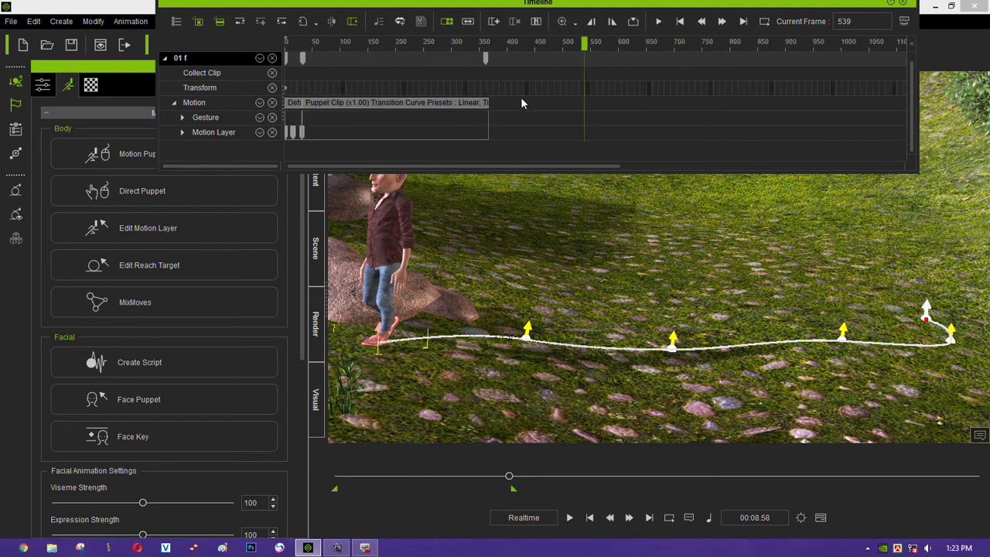
click(486, 59)
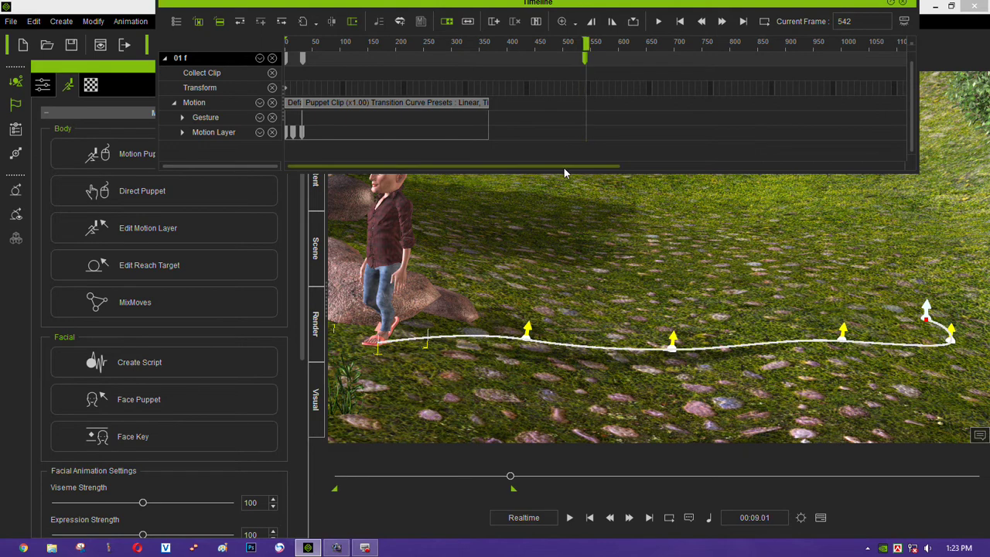
mouse_move(523, 43)
mouse_down()
mouse_move(512, 63)
mouse_move(554, 61)
mouse_move(510, 77)
mouse_up()
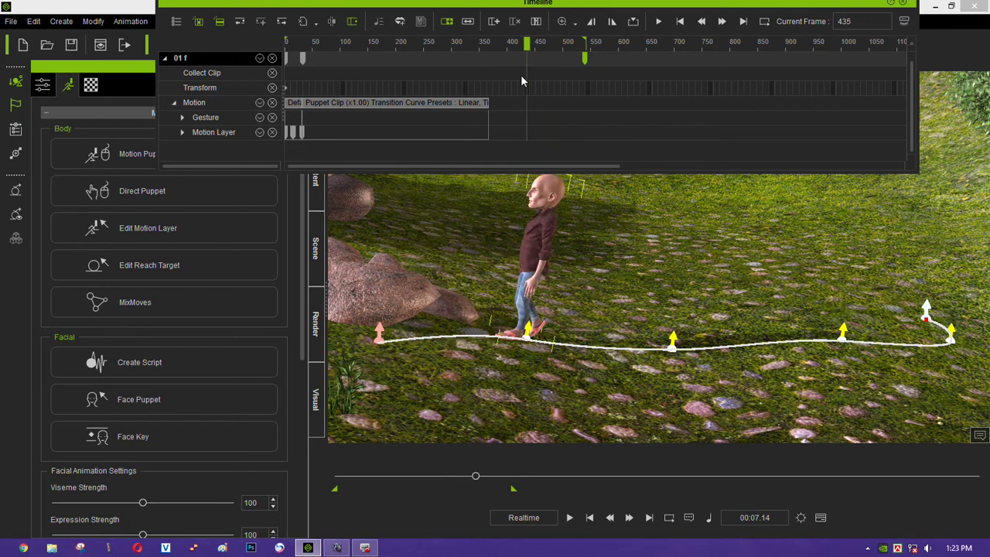
Step: Shift the Motion clip slightly later and play the walk from frame 19 to check it
click(480, 104)
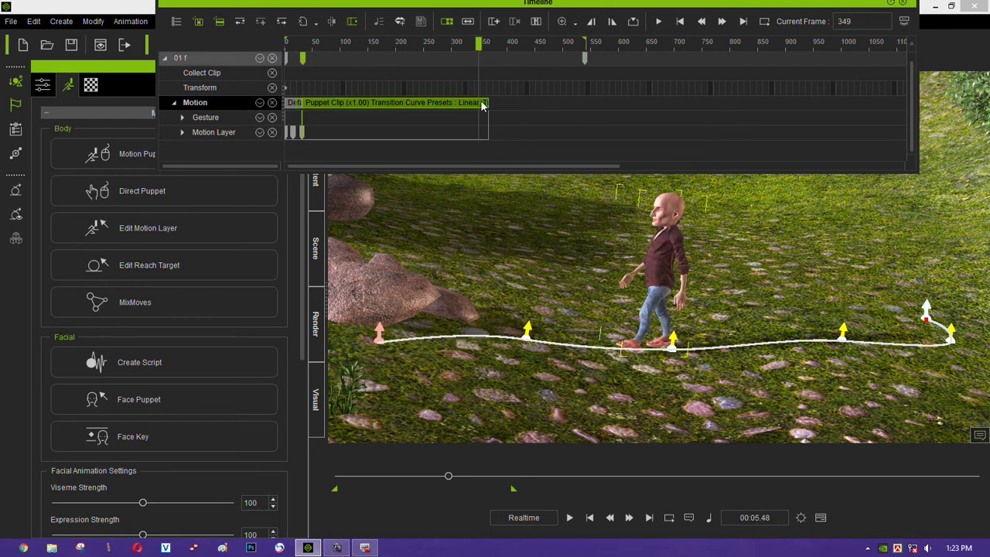
drag(469, 105, 472, 102)
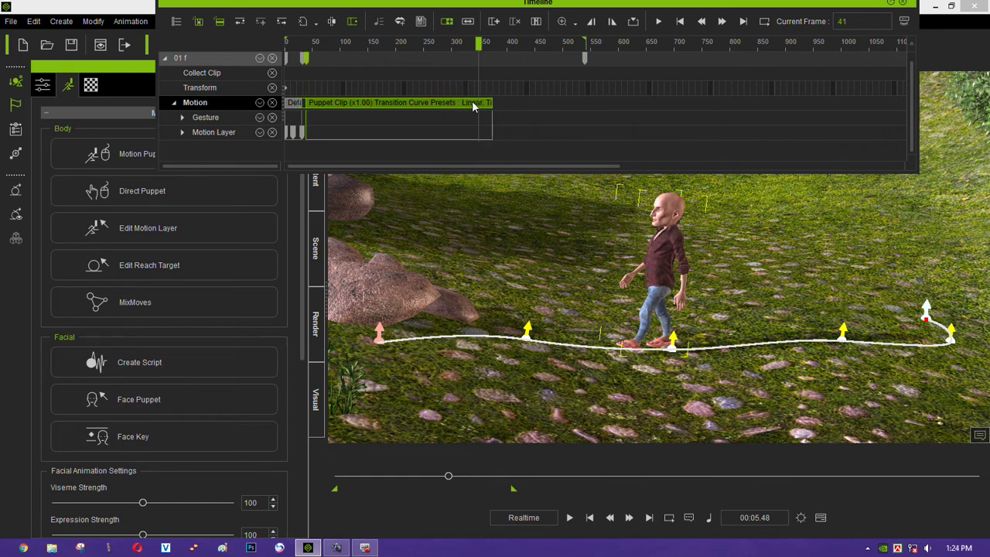
click(473, 103)
click(298, 103)
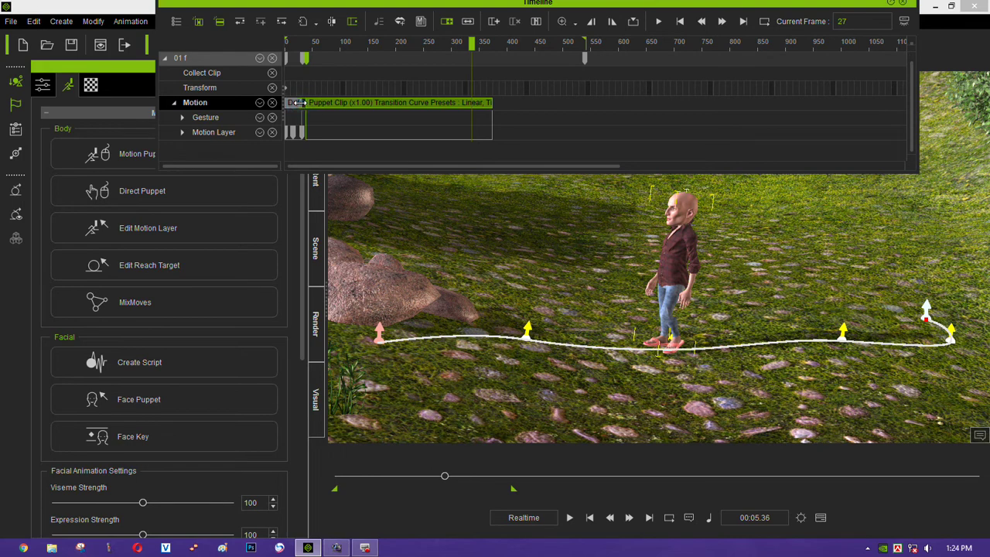
click(296, 47)
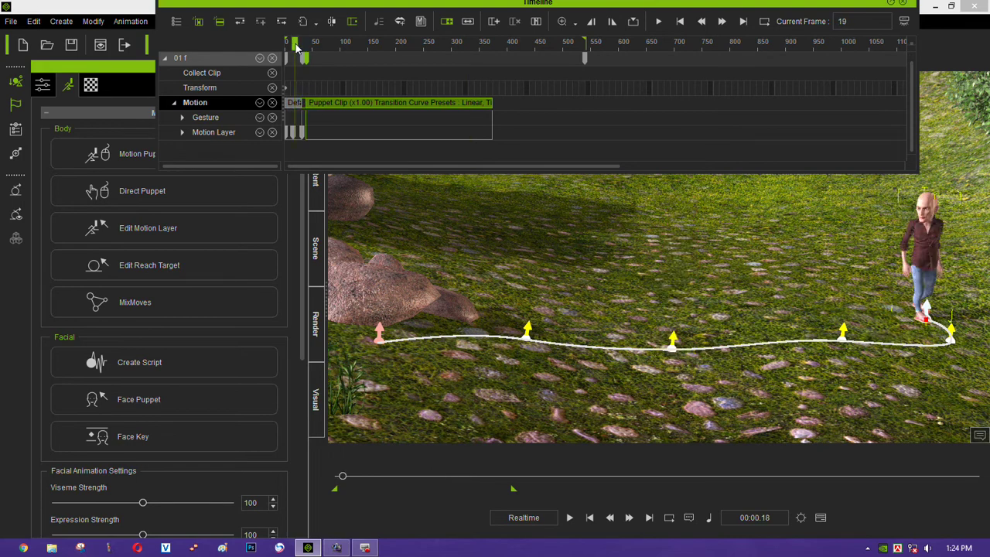
key(space)
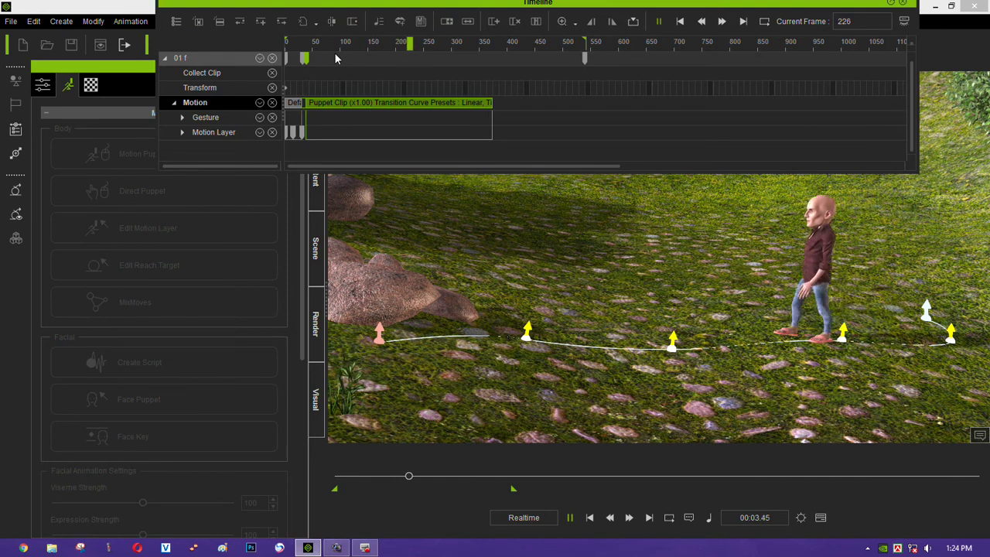
key(space)
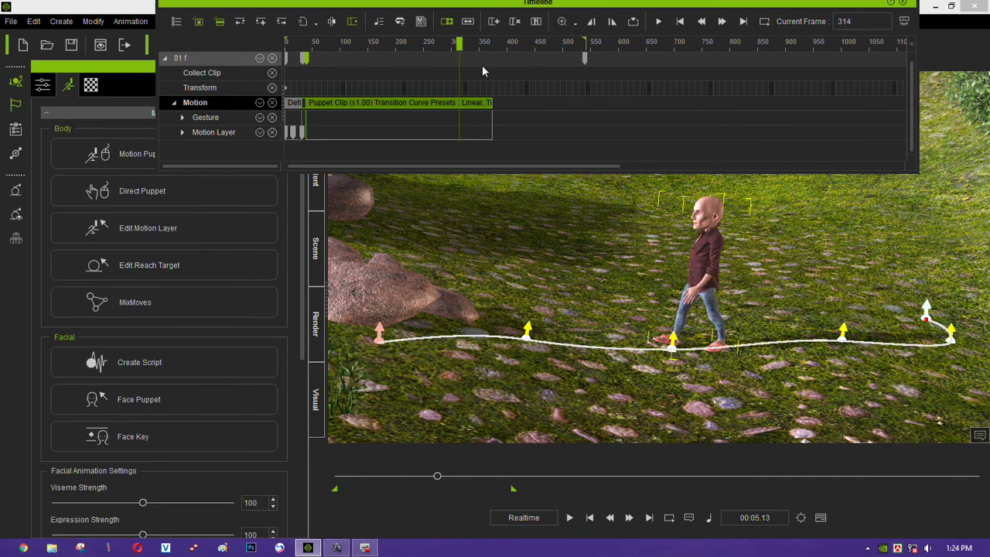
Step: Move the later key on the 01 f track a little to the right
click(490, 107)
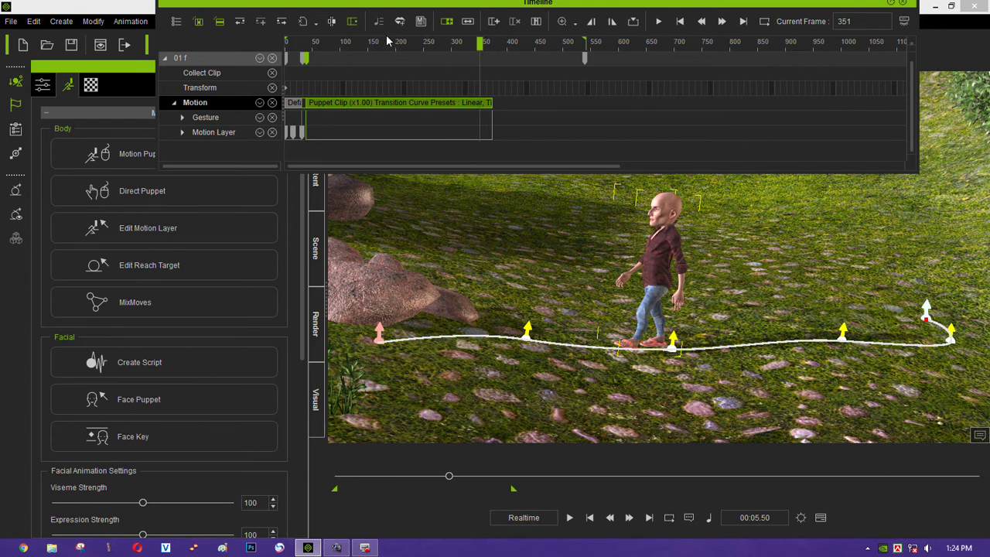
click(467, 21)
drag(586, 58, 656, 65)
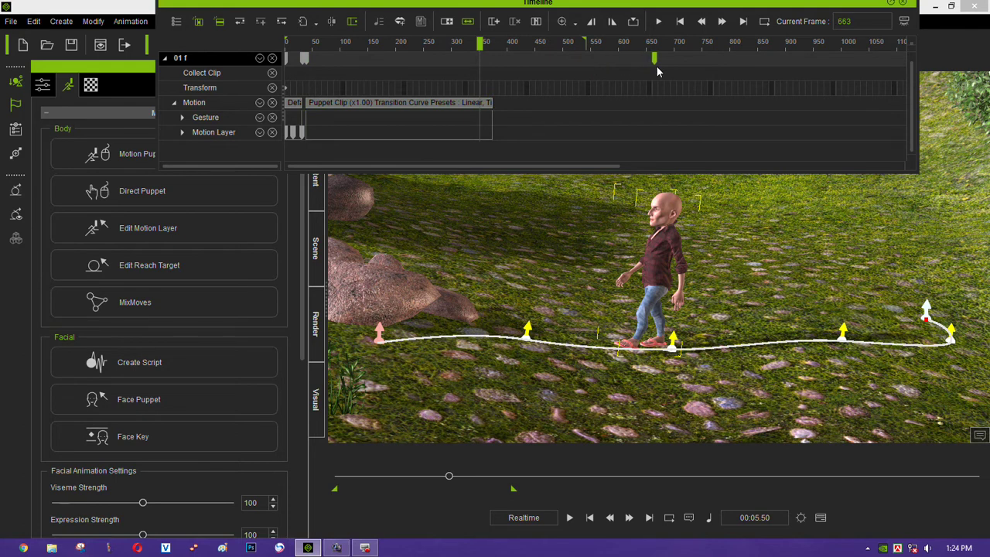
click(292, 42)
key(space)
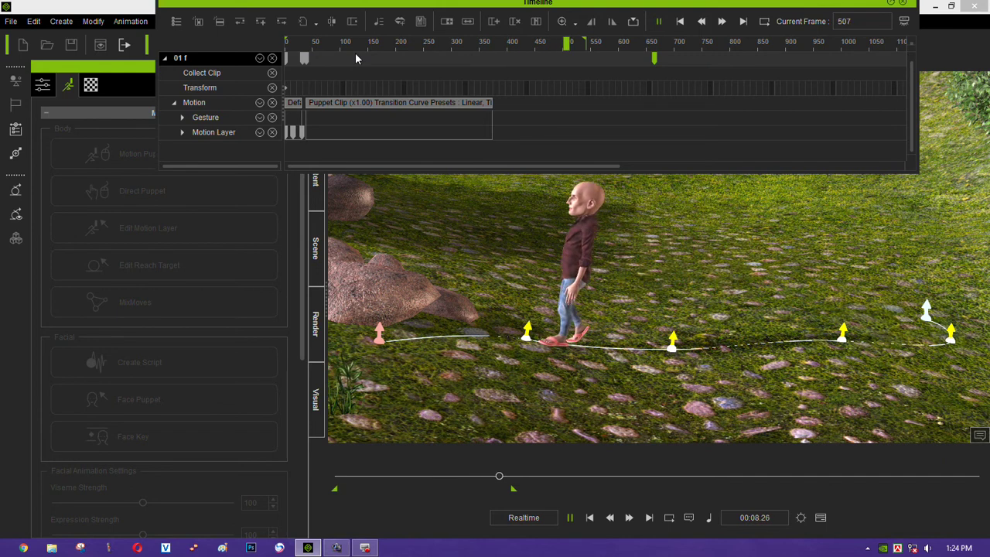
key(space)
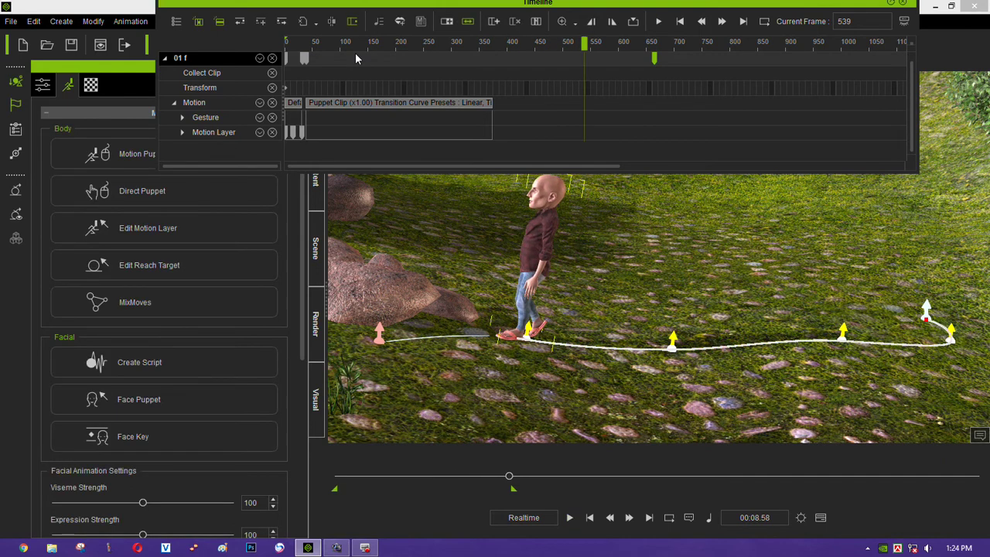
click(586, 44)
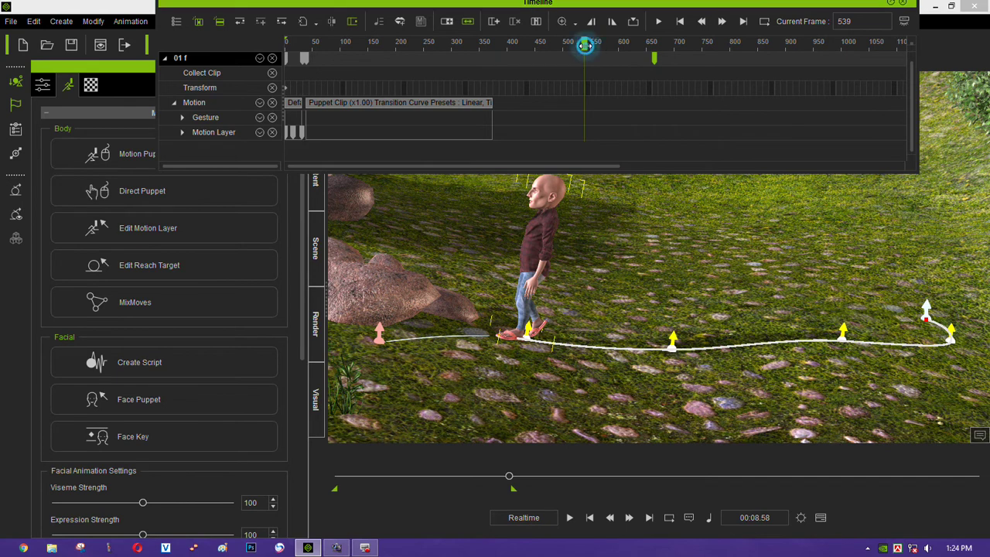
drag(585, 44, 570, 45)
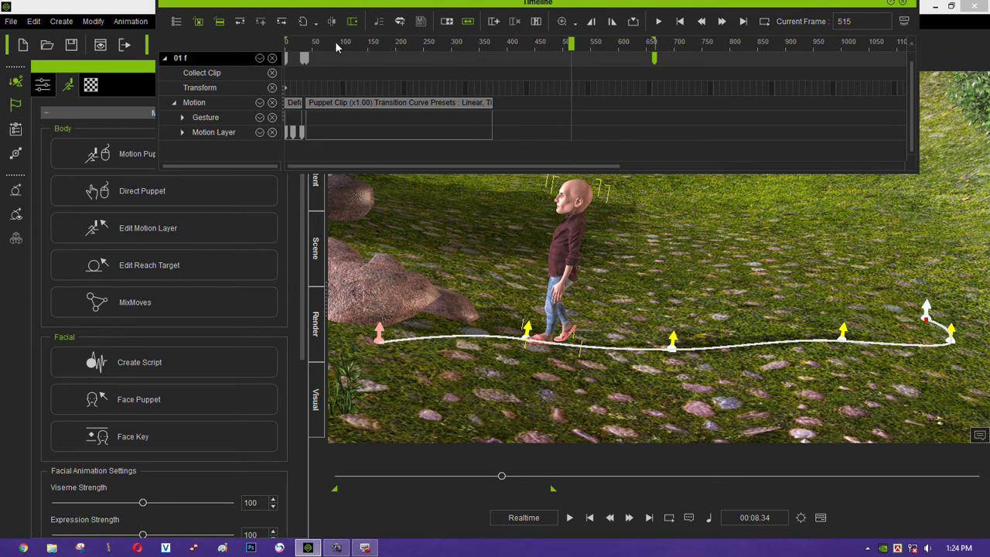
drag(336, 48, 295, 45)
key(space)
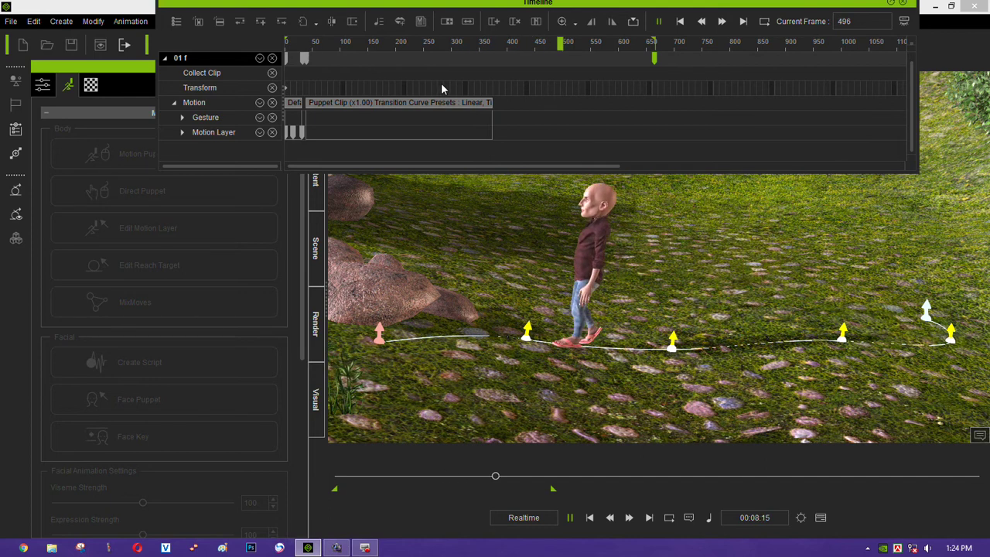
click(463, 102)
mouse_move(483, 103)
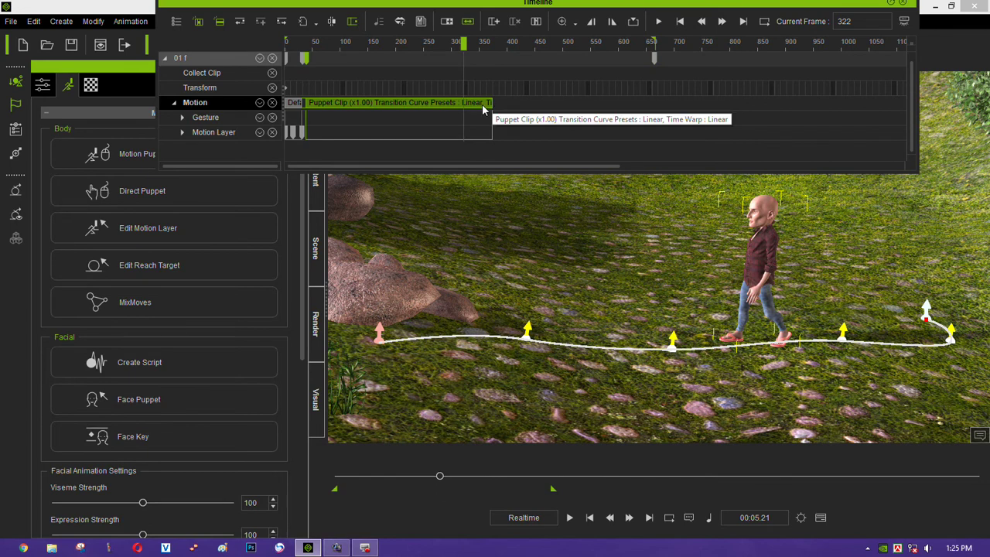
Step: Copy the Puppet Clip and paste it at around frame 390
right_click(484, 104)
click(528, 131)
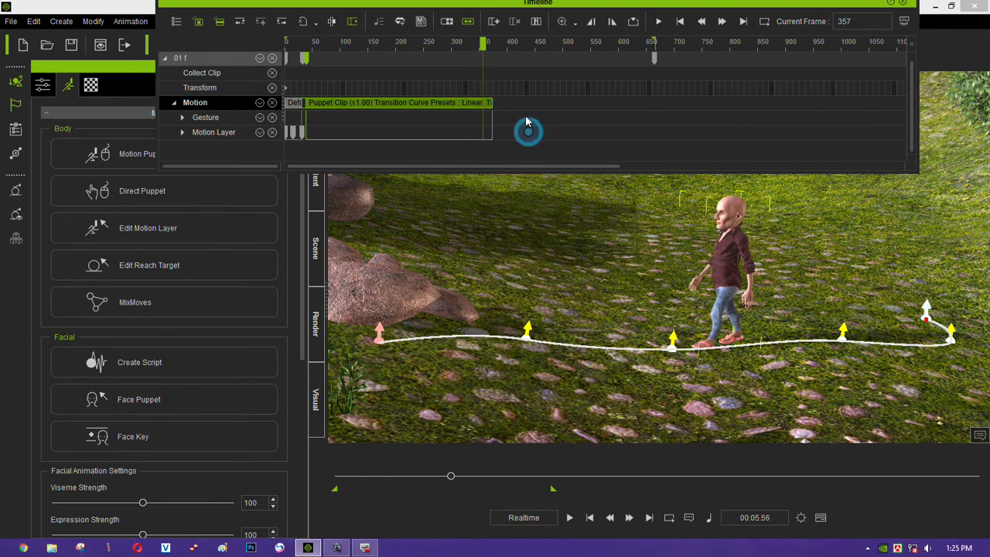
click(503, 42)
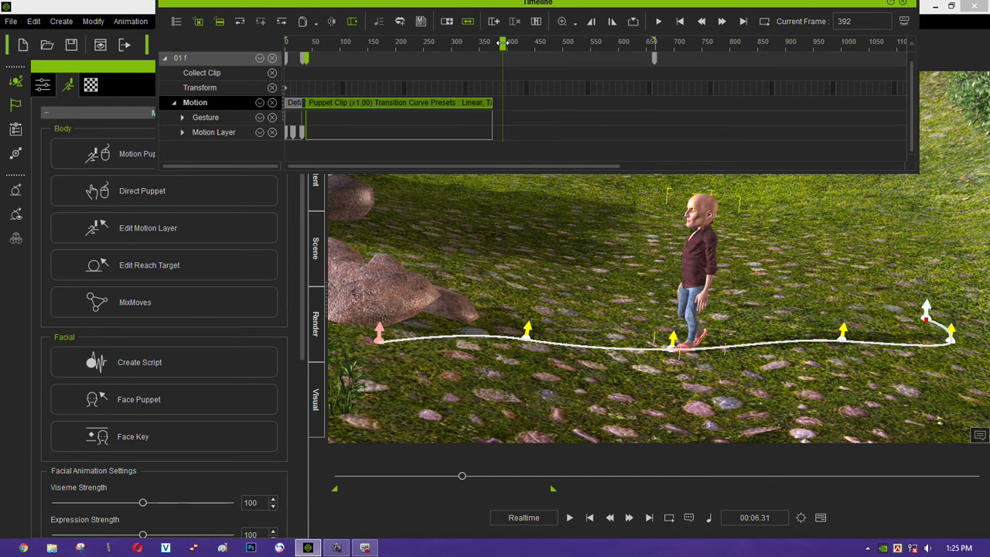
right_click(501, 103)
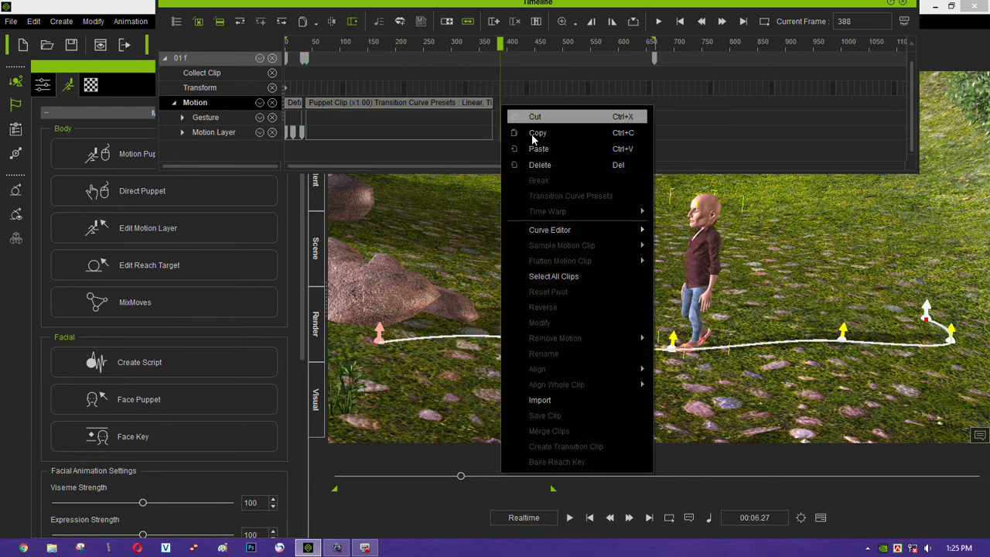
click(538, 149)
Step: Nudge the pasted clip left so it meets the first, checking the join
click(522, 103)
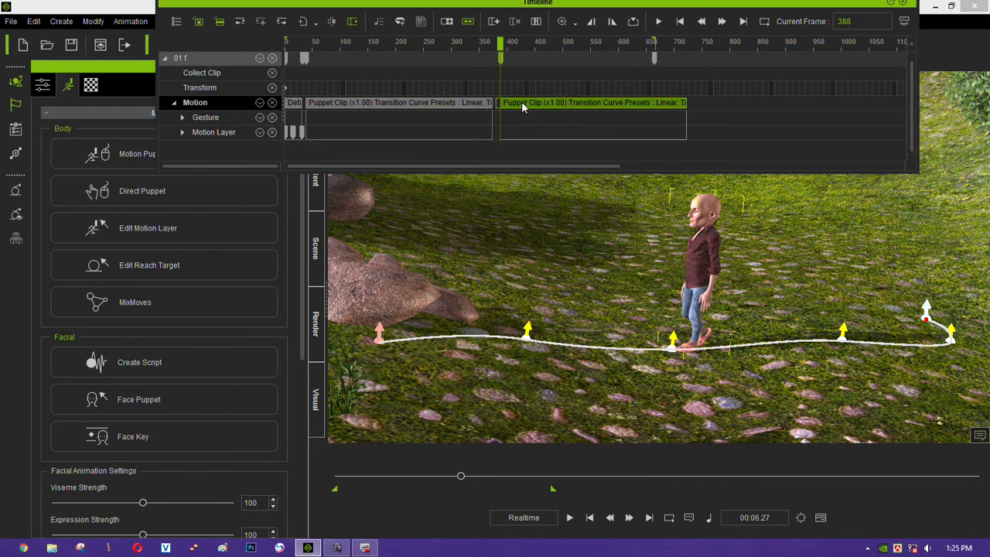
drag(521, 102, 517, 102)
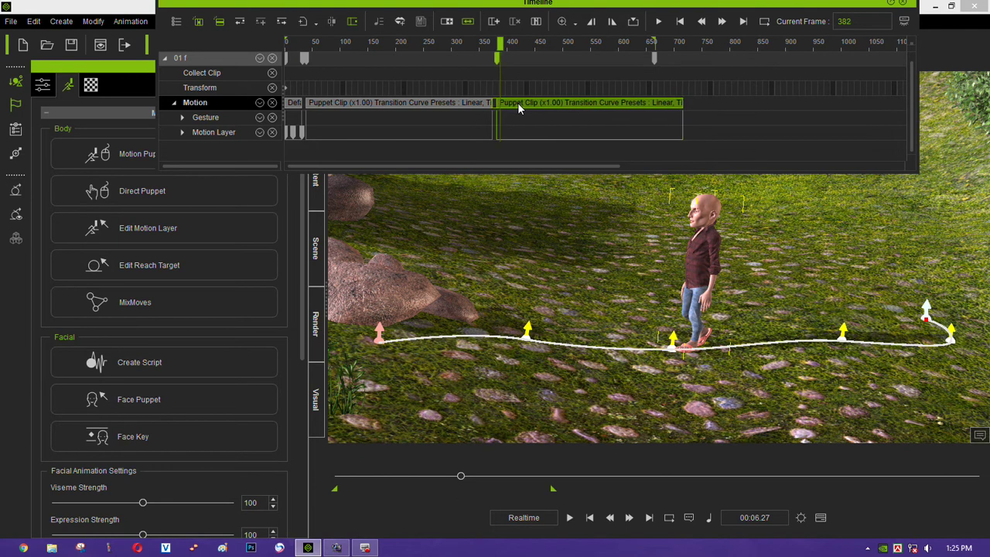
mouse_move(482, 40)
mouse_down()
mouse_move(504, 46)
mouse_move(509, 91)
mouse_move(523, 103)
mouse_up()
click(526, 106)
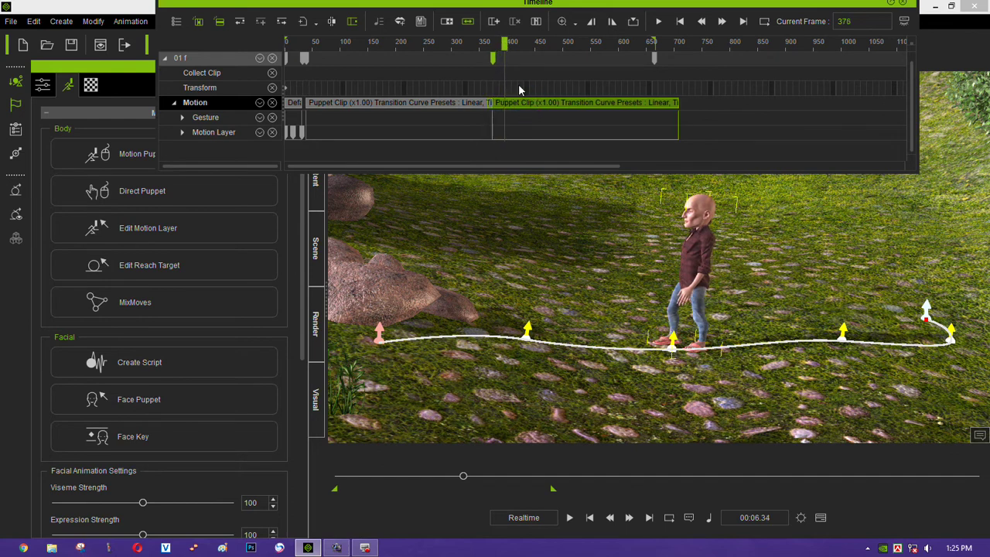
click(476, 44)
drag(473, 46, 480, 48)
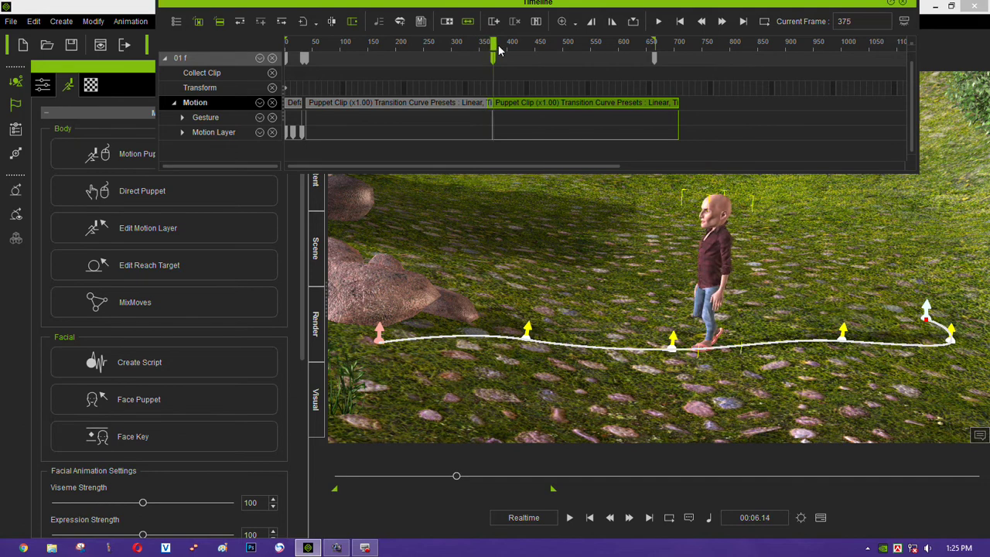
drag(489, 48, 661, 67)
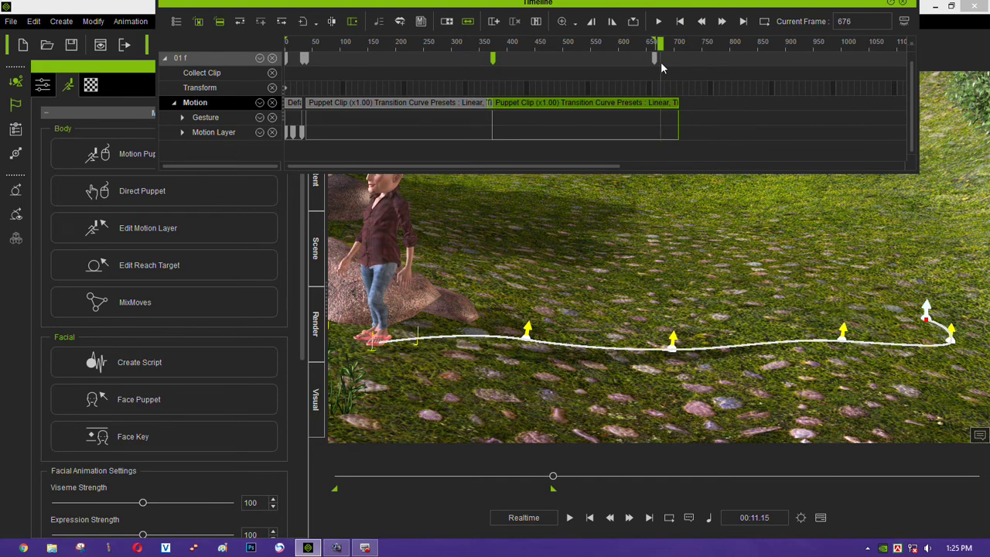
Step: Break the second walk clip at frame 674 and delete the leftover piece
right_click(659, 102)
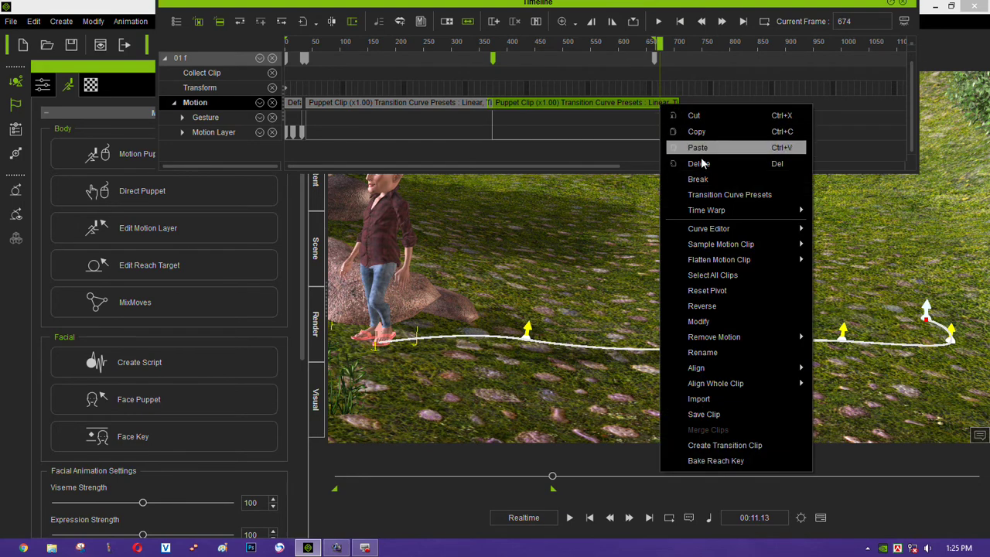
click(706, 181)
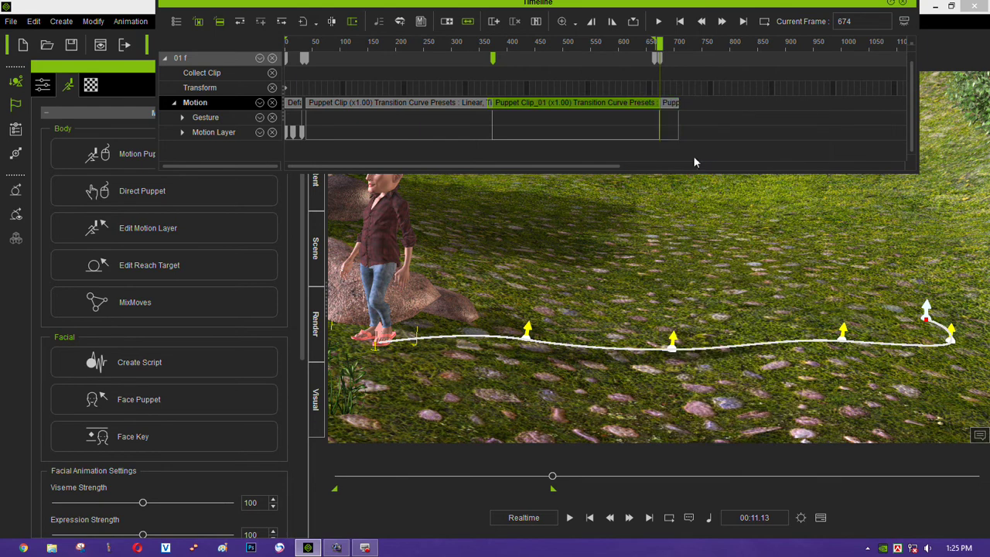
right_click(671, 106)
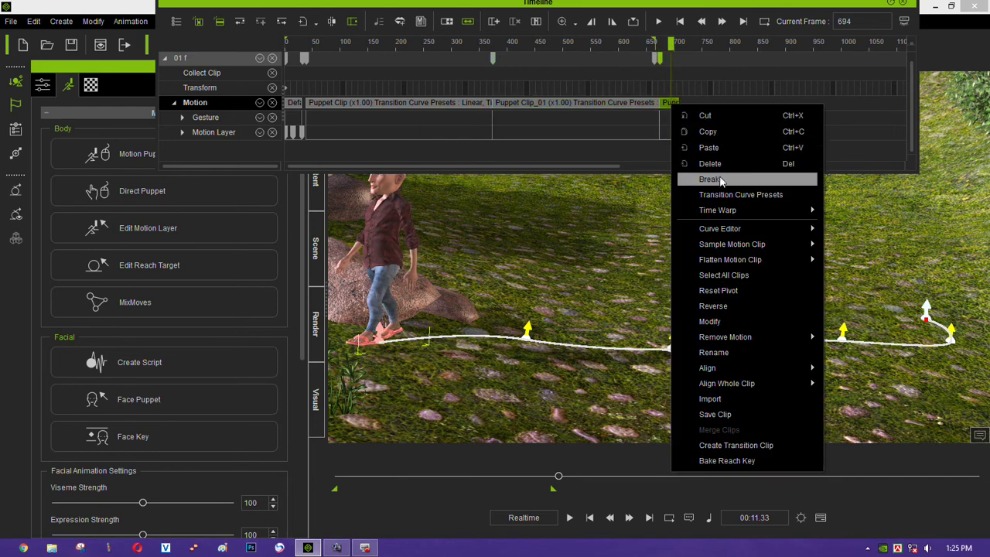
click(709, 164)
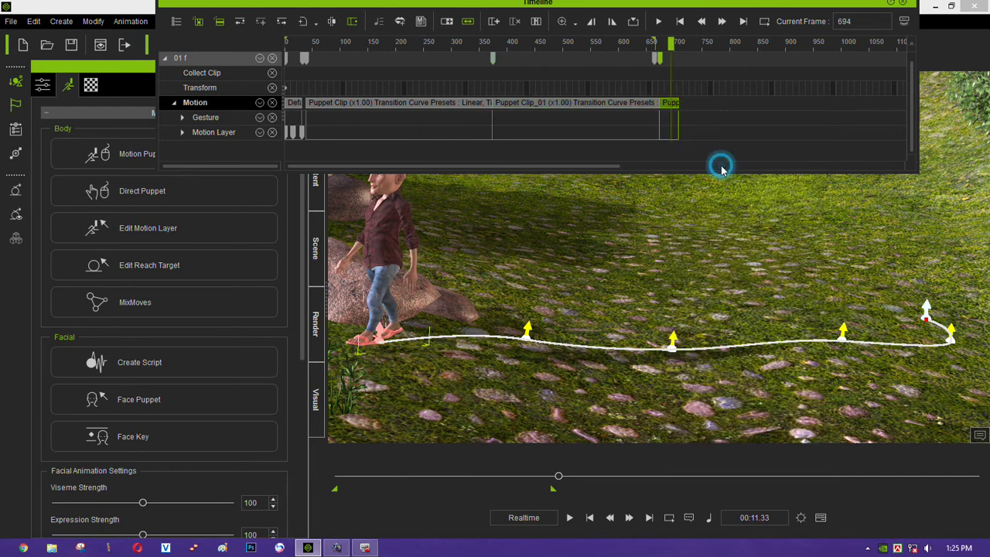
Step: Scrub through the walk's end between frames 623 and 667 to review it
click(654, 58)
click(654, 62)
click(653, 65)
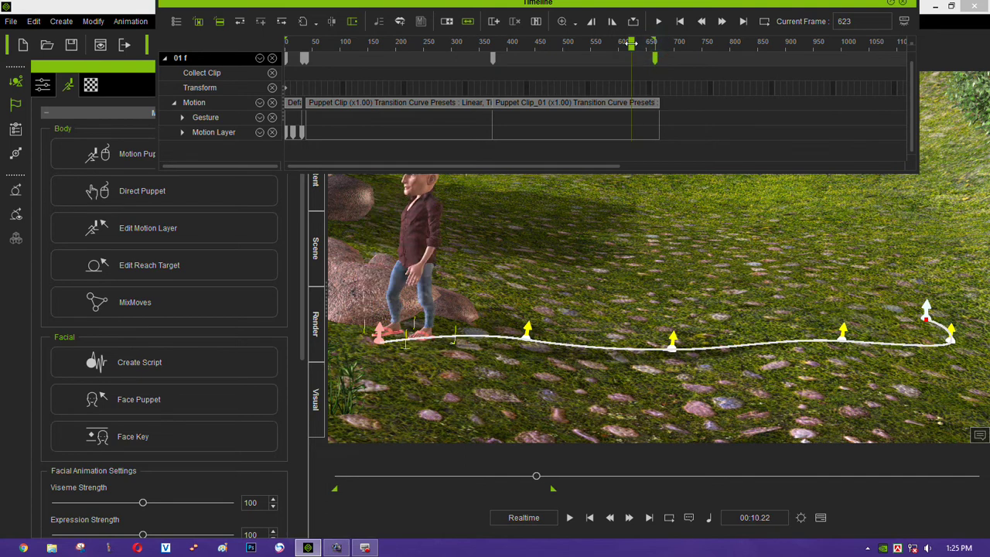
drag(654, 42, 631, 42)
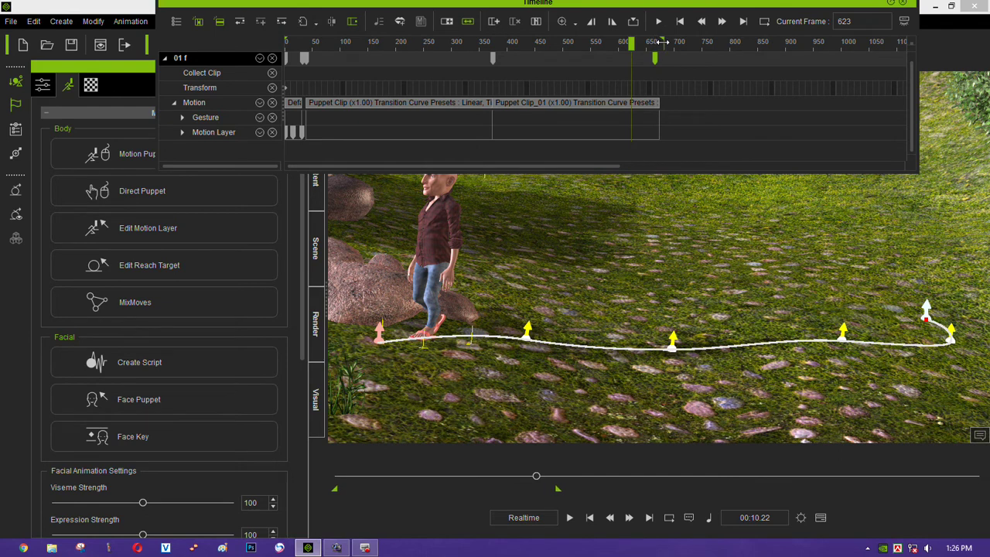
drag(631, 43, 664, 47)
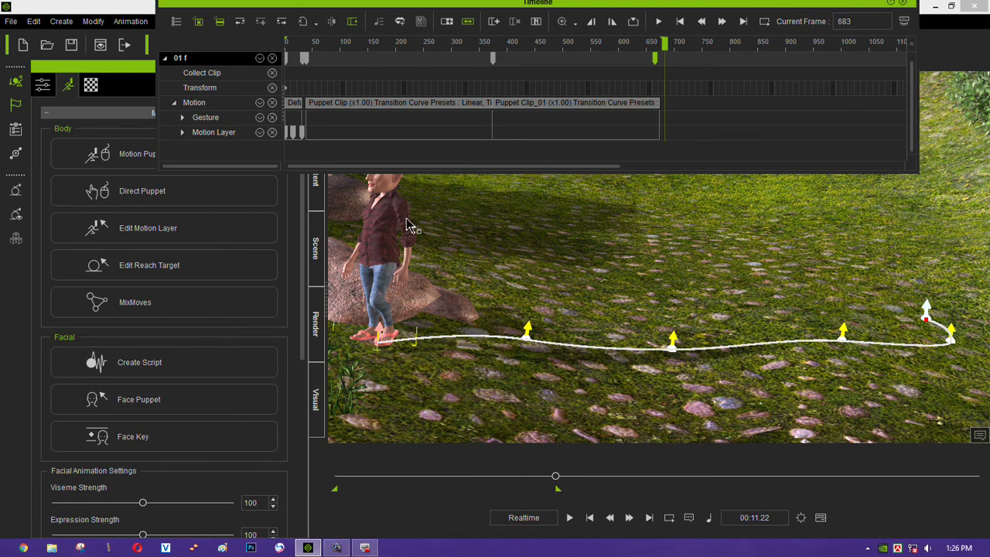
drag(652, 47, 658, 44)
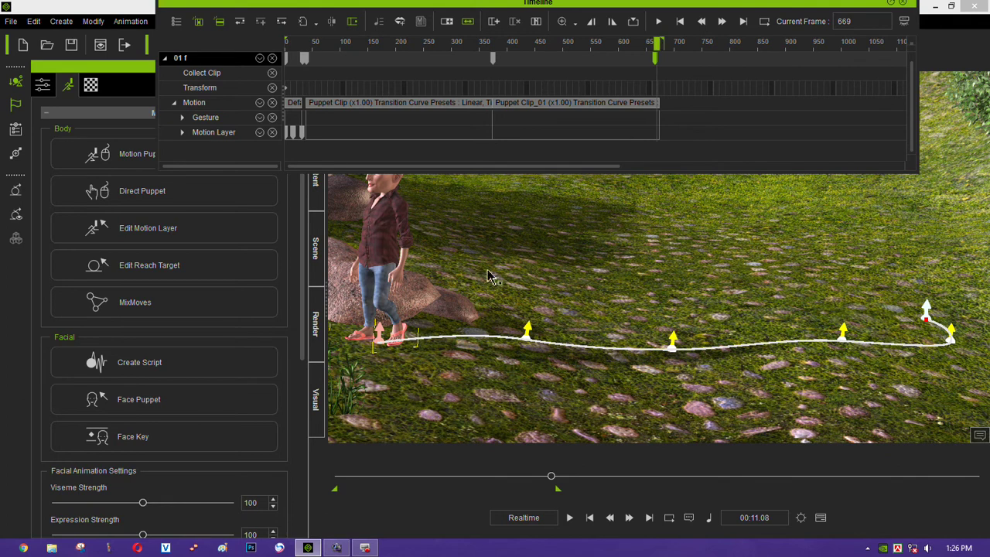
Step: In Edit Motion Layer, select the left foot IK and reset the pose to Default at frame 683
click(393, 198)
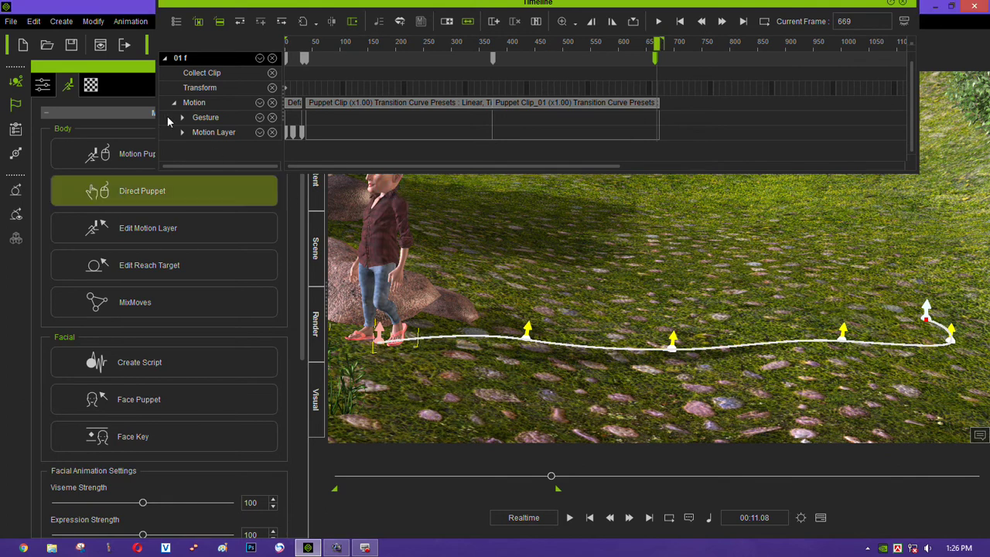
click(152, 227)
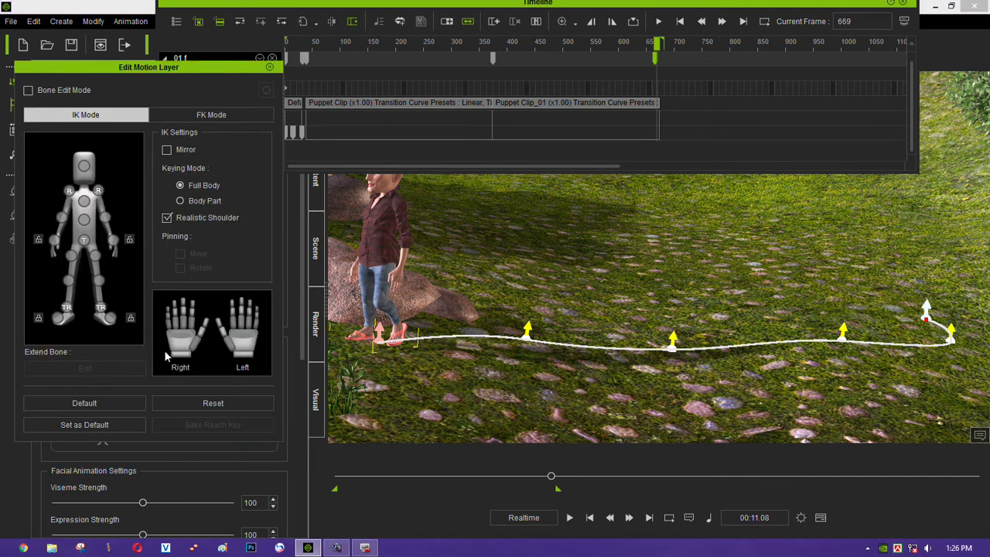
click(100, 307)
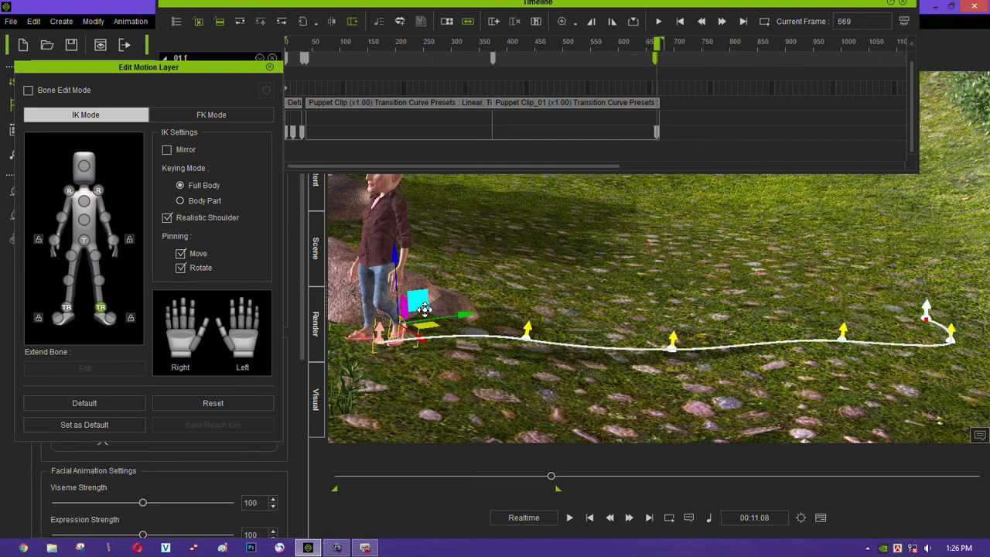
drag(656, 46, 664, 47)
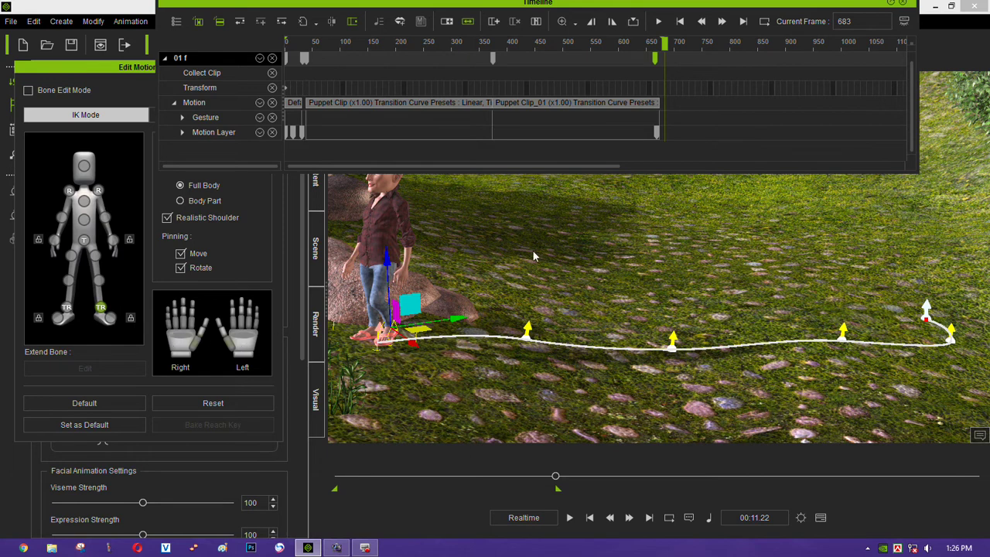
click(96, 405)
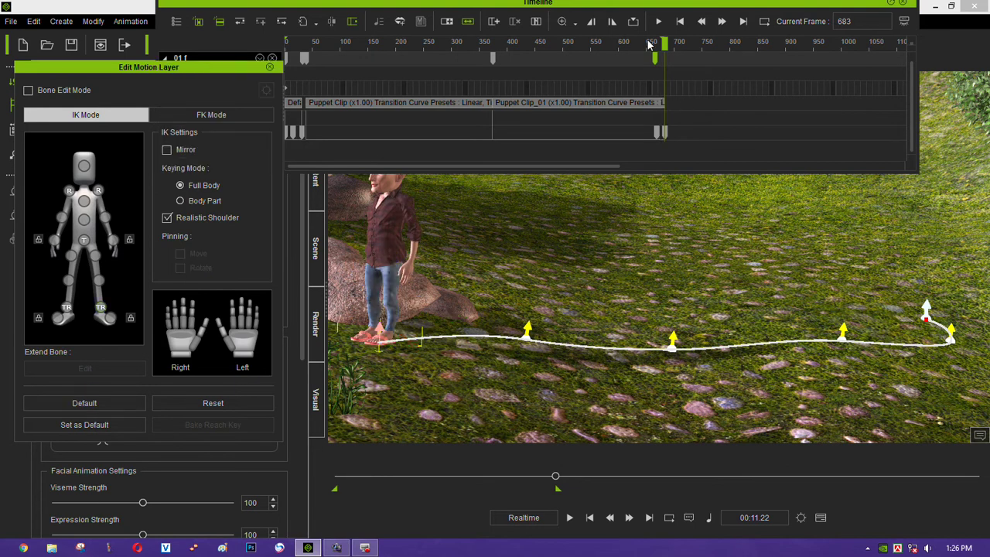
drag(648, 42, 545, 60)
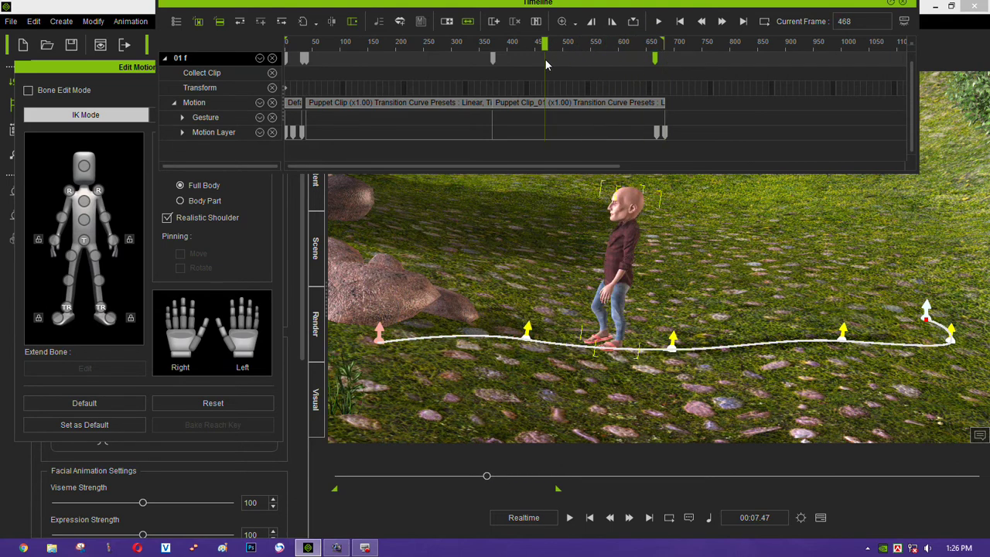
key(space)
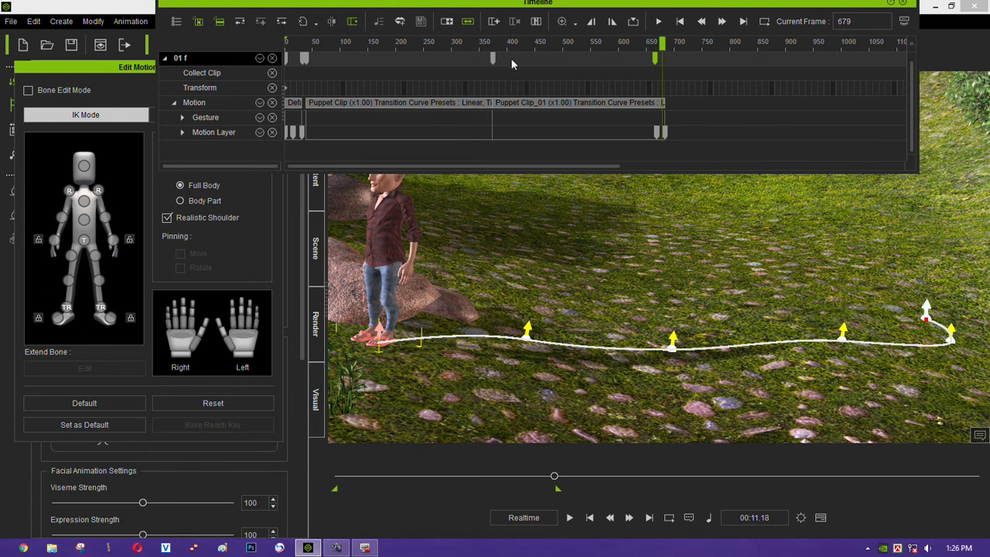
mouse_move(481, 47)
mouse_down()
mouse_move(464, 48)
mouse_move(507, 51)
mouse_move(290, 72)
mouse_up()
key(space)
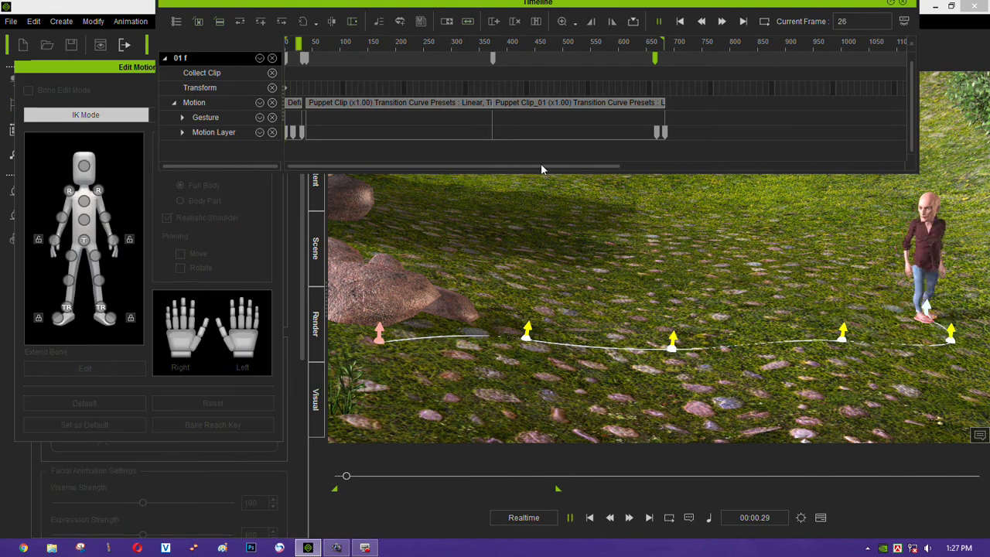
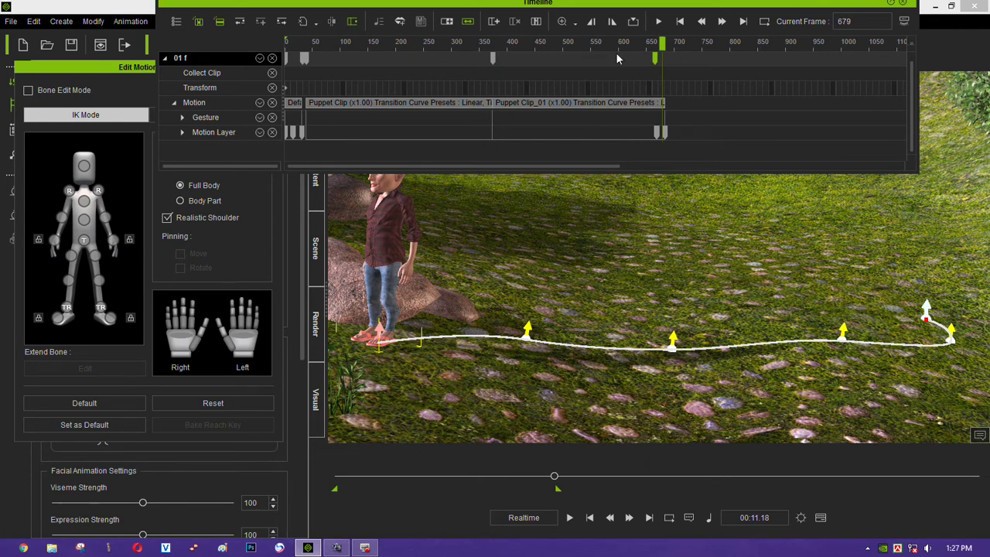
Step: Close the timeline, scrub back to about 00:01.39, and select the character's head effector
click(907, 6)
drag(243, 72, 240, 68)
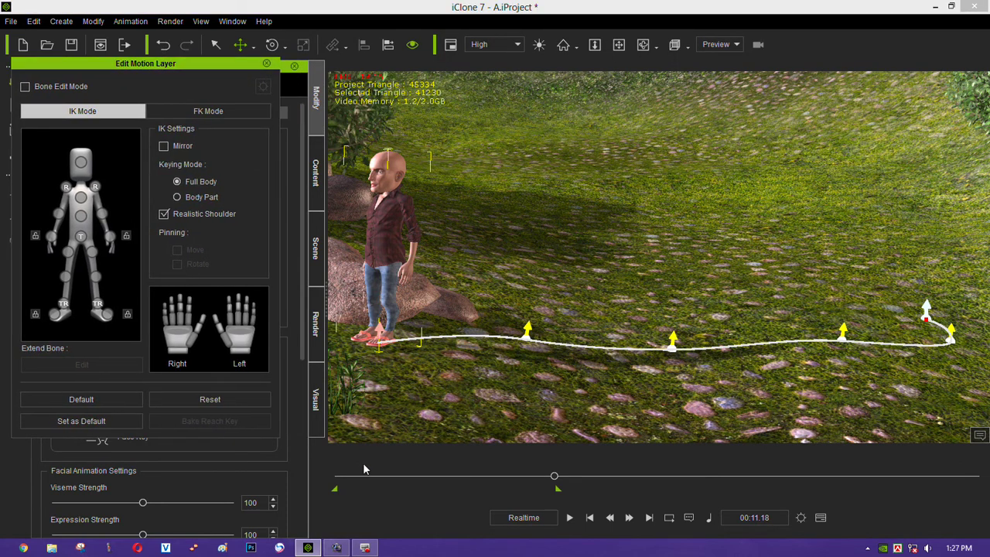
drag(343, 475, 370, 479)
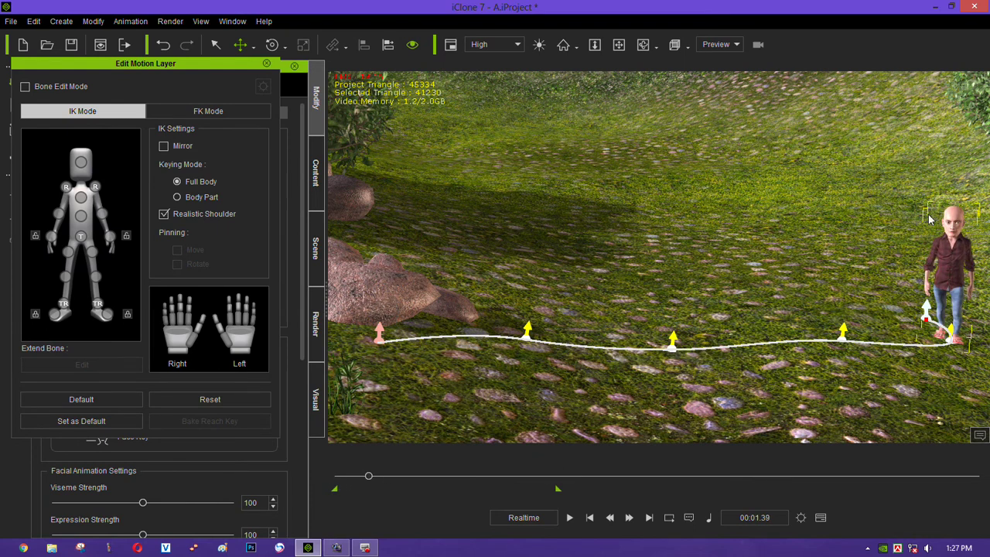
click(85, 164)
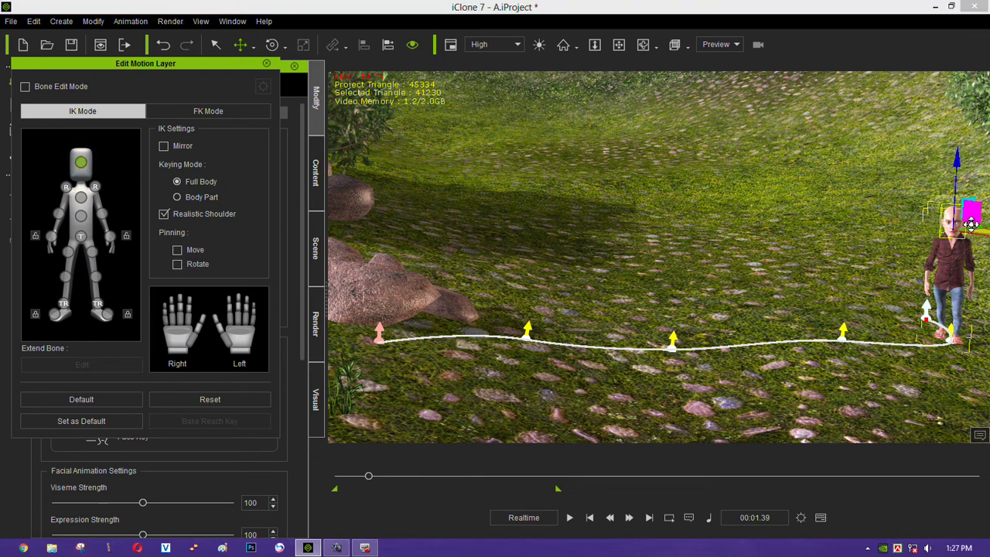
Step: With the Rotate tool, turn the character's head near the walk's start and around 2.5 seconds
click(271, 44)
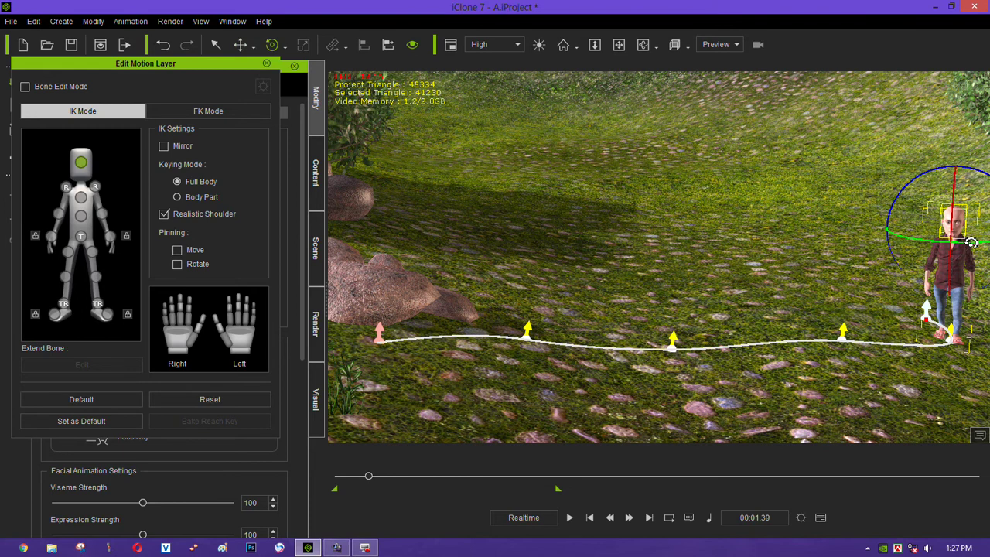
drag(971, 243, 972, 245)
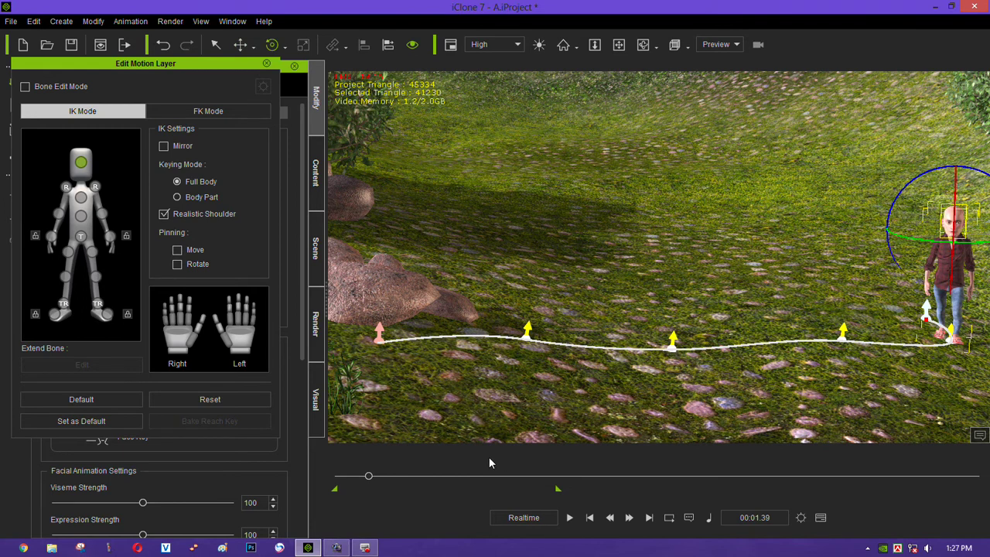
mouse_move(369, 477)
mouse_down()
mouse_move(353, 477)
mouse_move(375, 479)
mouse_up()
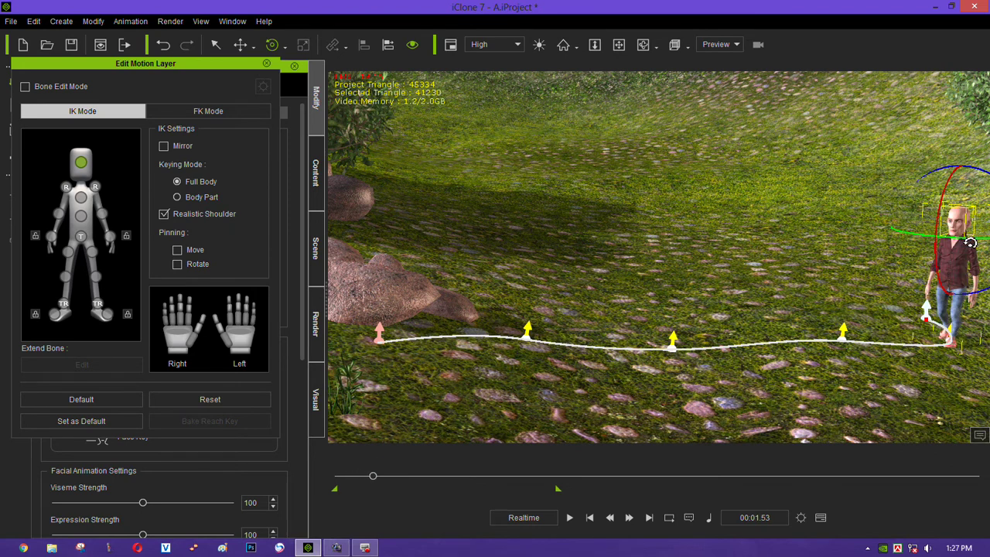
drag(967, 245, 937, 197)
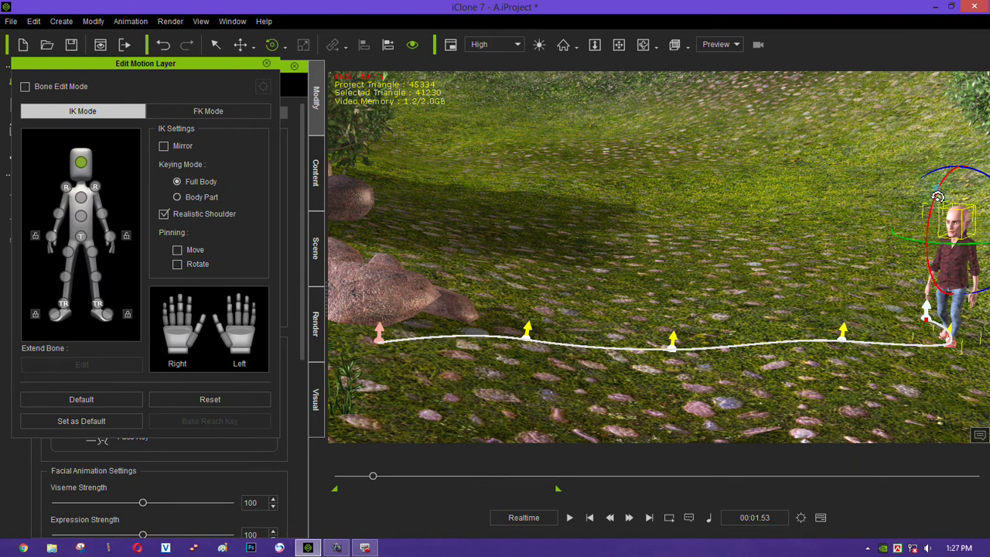
drag(374, 477, 391, 477)
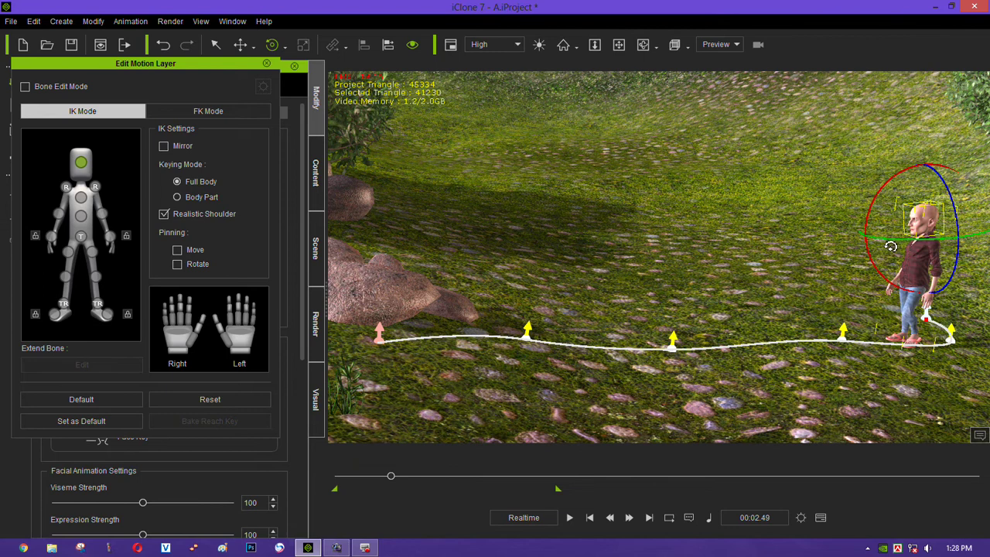
drag(890, 246, 894, 184)
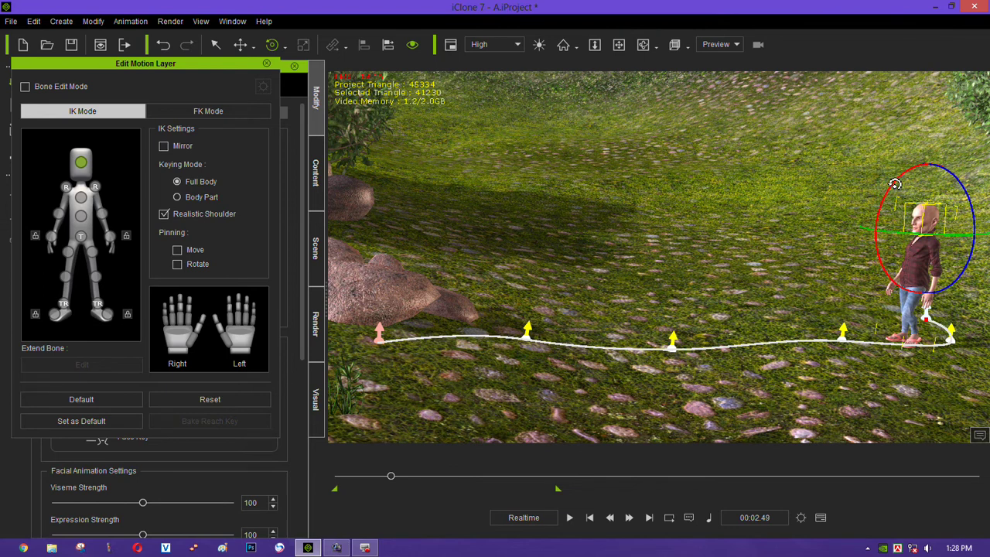
Step: Turn the head toward the camera at about 3.5 seconds, then orbit to a front view at 4.6 seconds
click(410, 477)
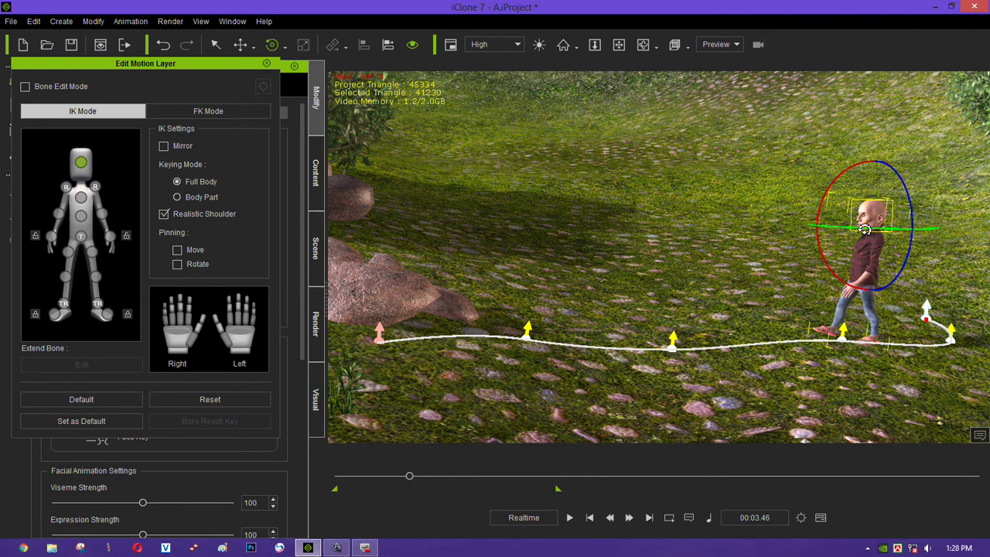
drag(904, 183, 910, 185)
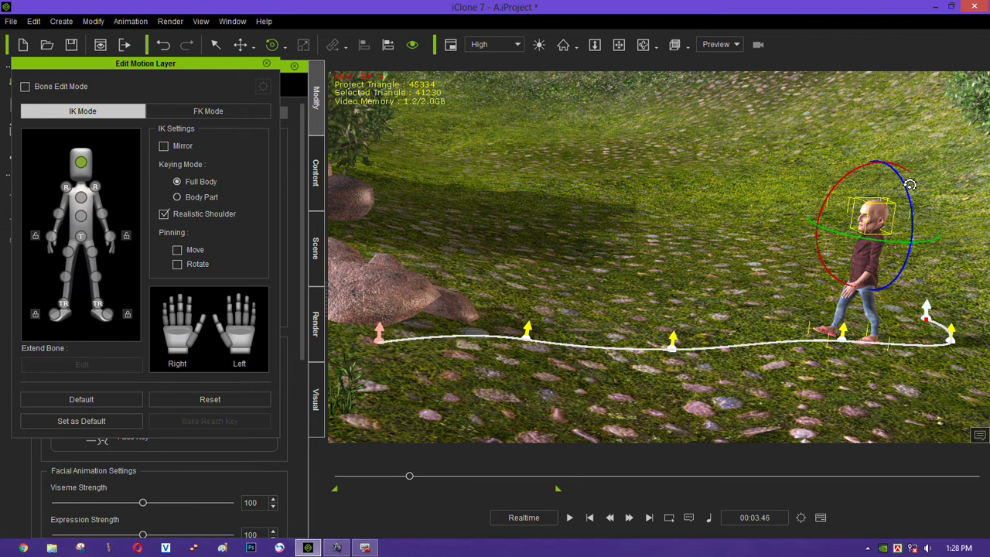
click(432, 476)
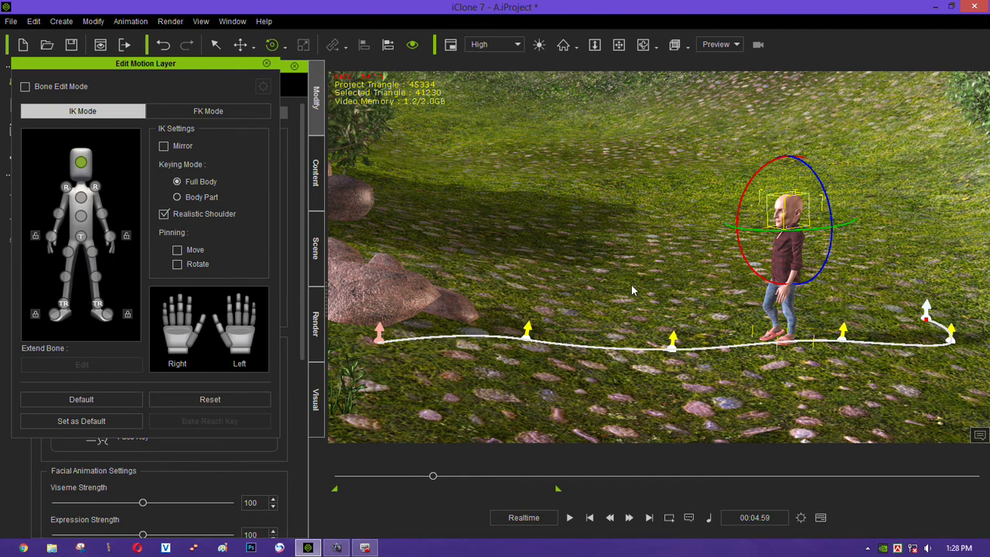
mouse_move(585, 276)
right_down()
mouse_move(815, 287)
mouse_move(836, 228)
right_up()
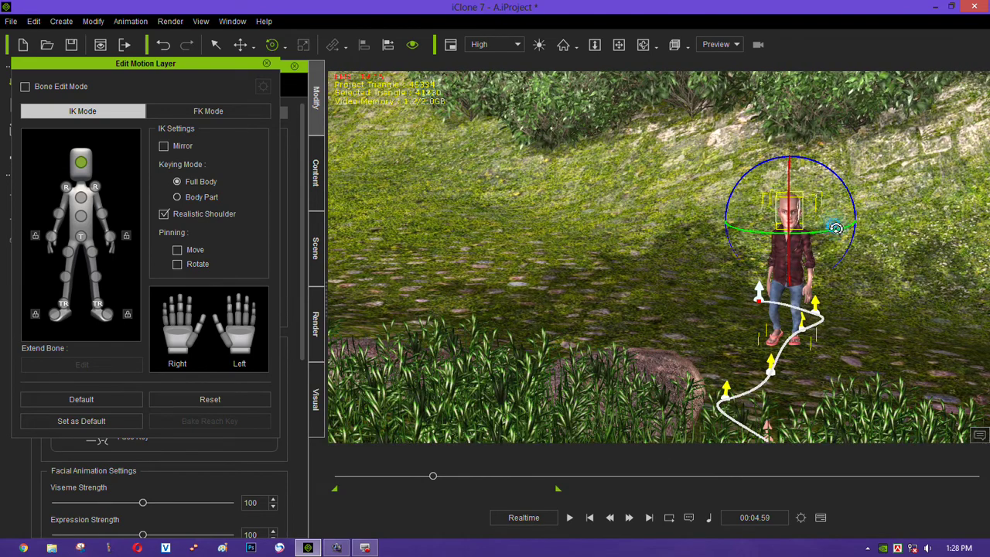
Step: Turn the head slightly, then adjust its angle at about 7.2 seconds
drag(836, 228, 833, 229)
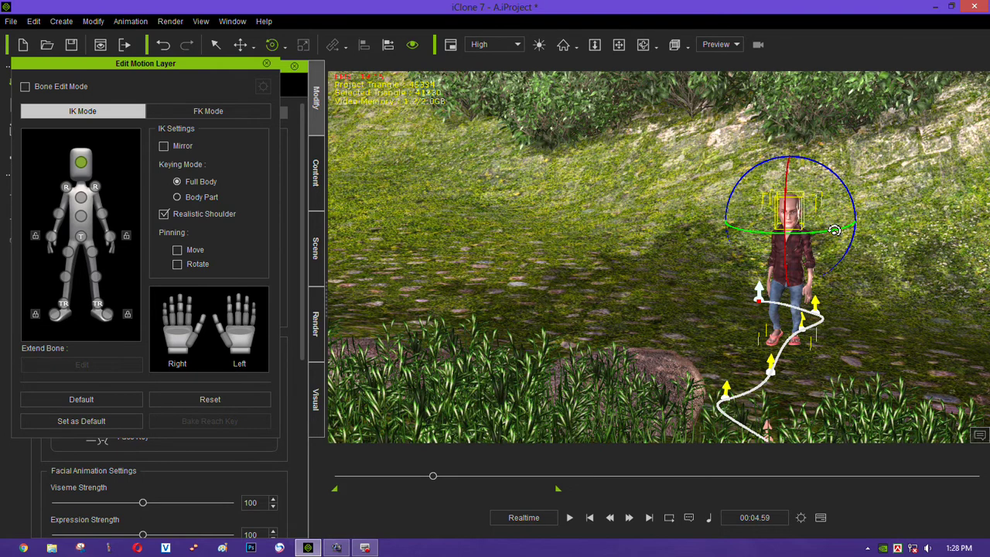
click(455, 477)
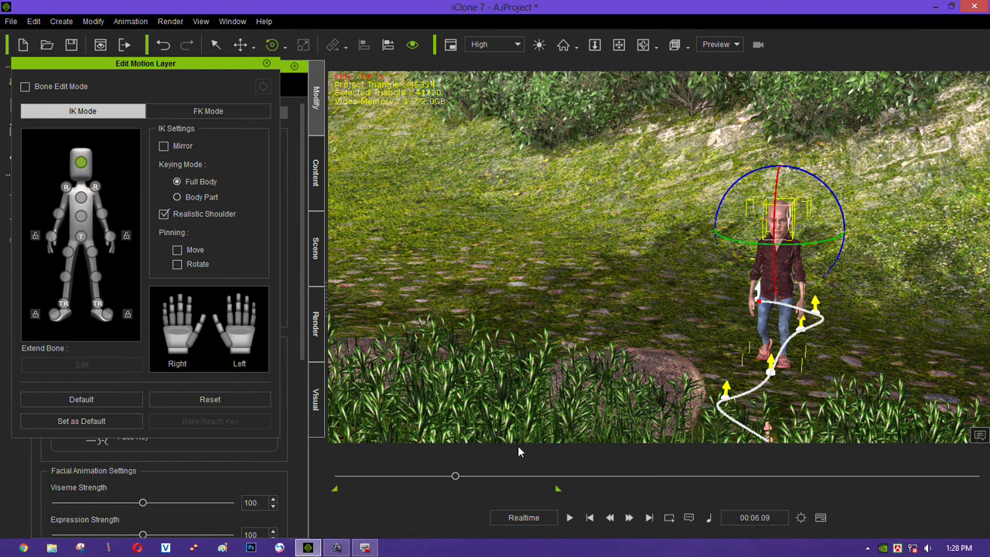
click(477, 476)
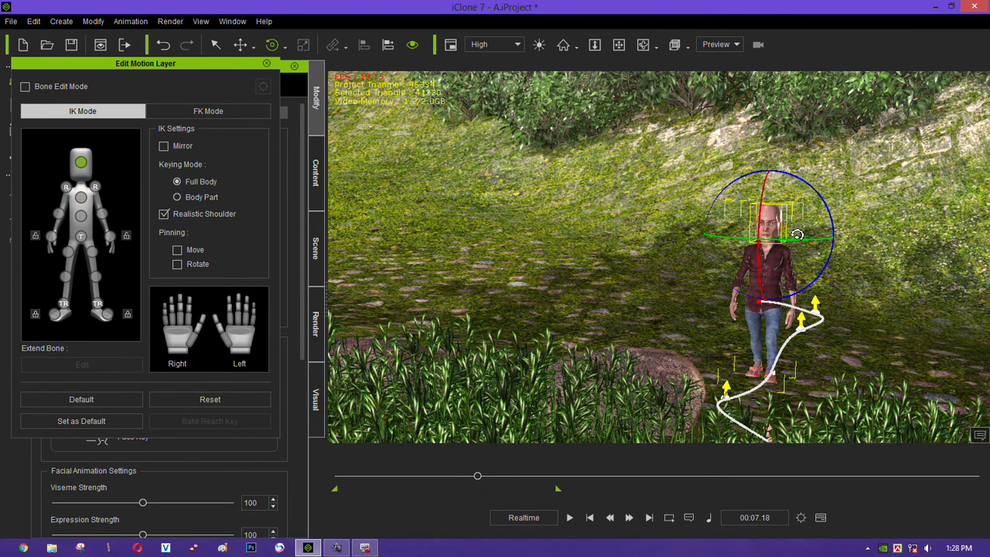
drag(769, 200, 703, 272)
Step: Key further head turns at about 8.2 and 9.5 seconds, then advance to 10.5 seconds
click(499, 476)
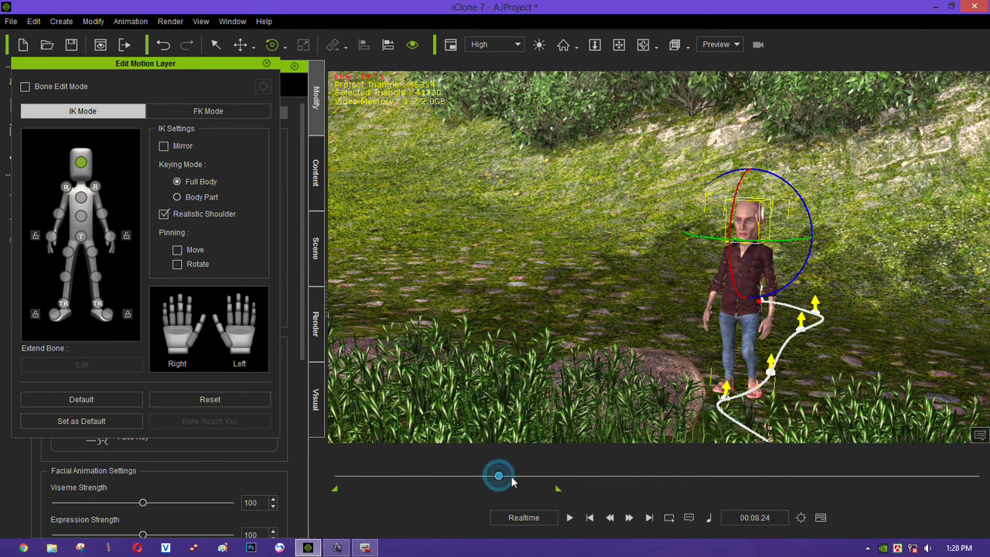
drag(783, 240, 779, 257)
drag(778, 255, 773, 258)
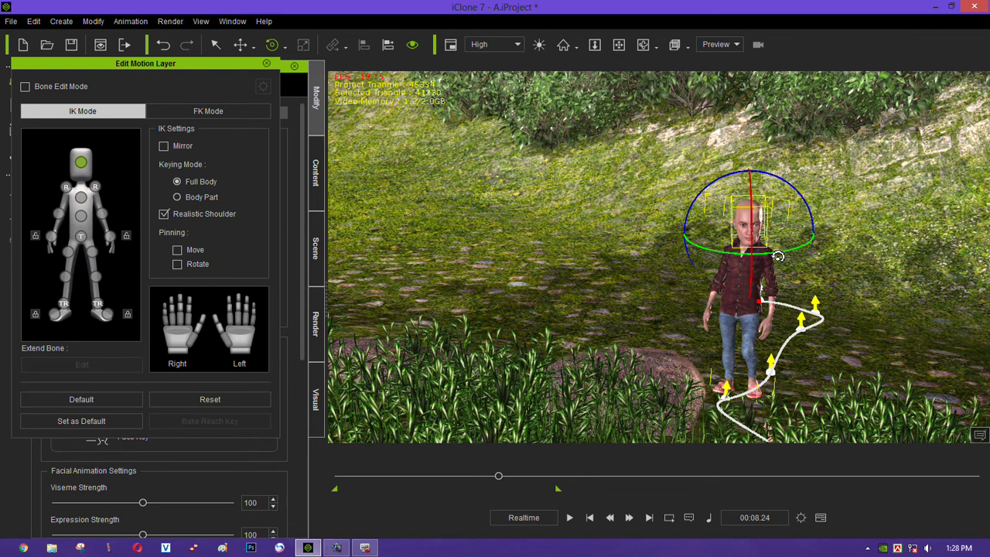
click(525, 477)
drag(730, 220, 730, 222)
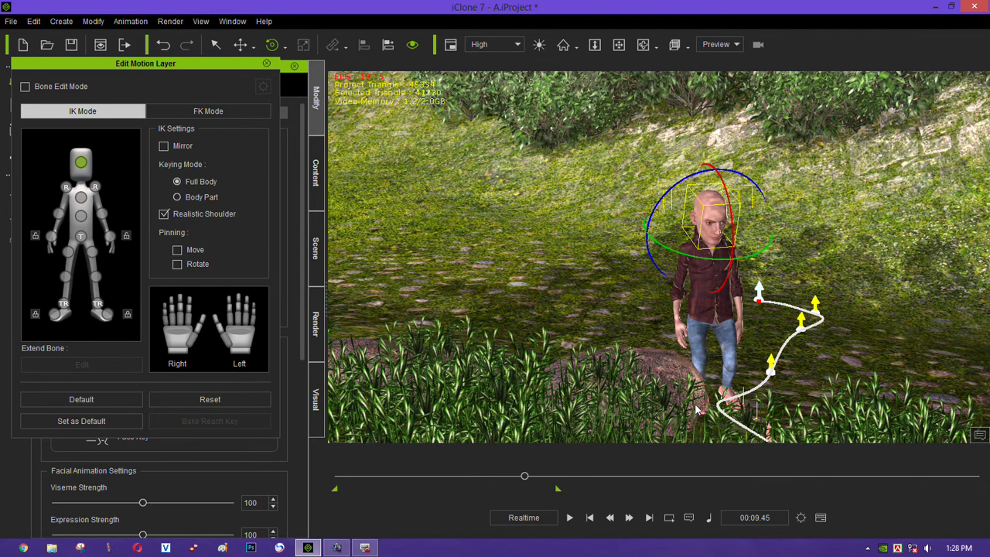
drag(523, 477, 551, 477)
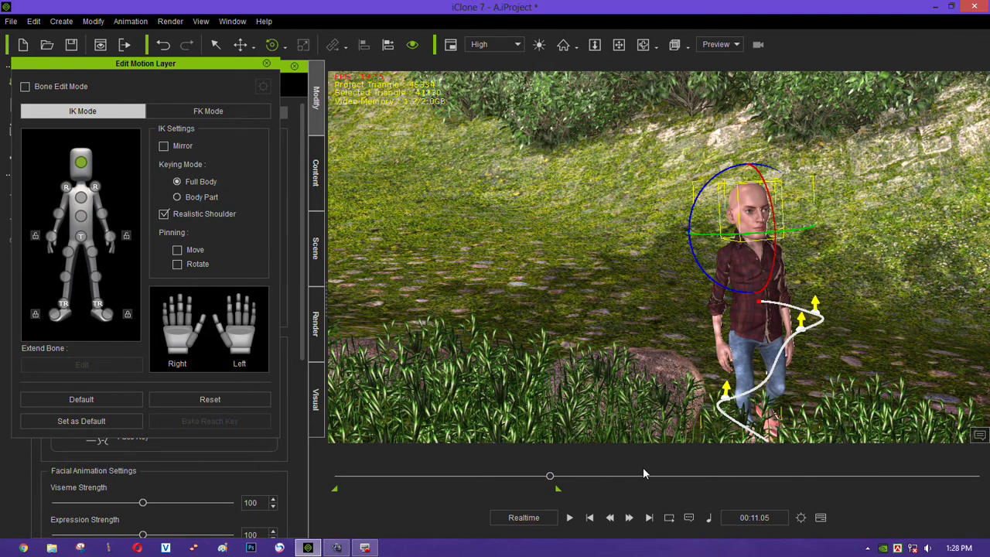
Step: Reopen the timeline and set the head's direction at the final Motion Layer key, frame 683
click(820, 518)
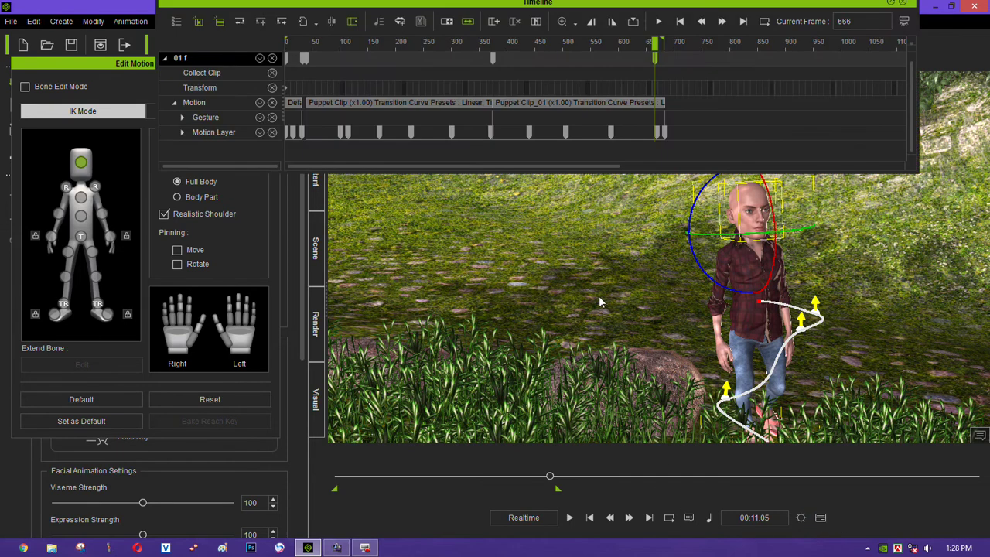
click(658, 132)
drag(778, 214, 704, 147)
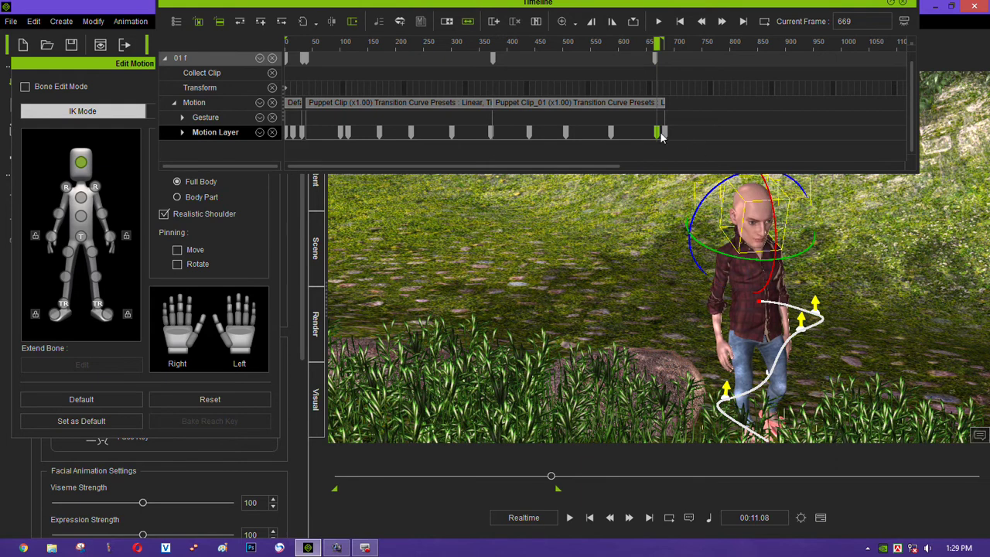
mouse_move(656, 45)
mouse_down()
mouse_move(639, 43)
mouse_move(672, 56)
mouse_up()
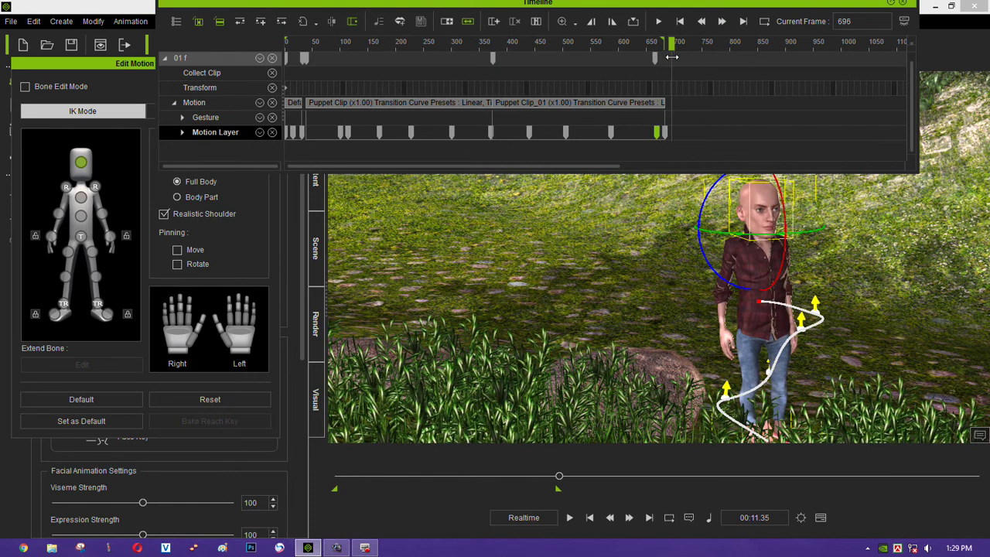
click(664, 133)
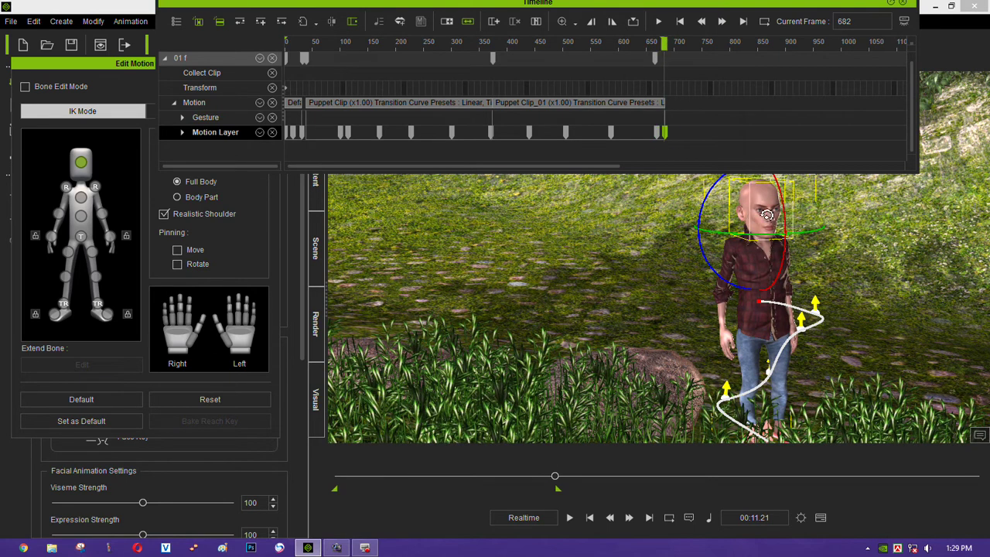
scroll(670, 144, up, 5)
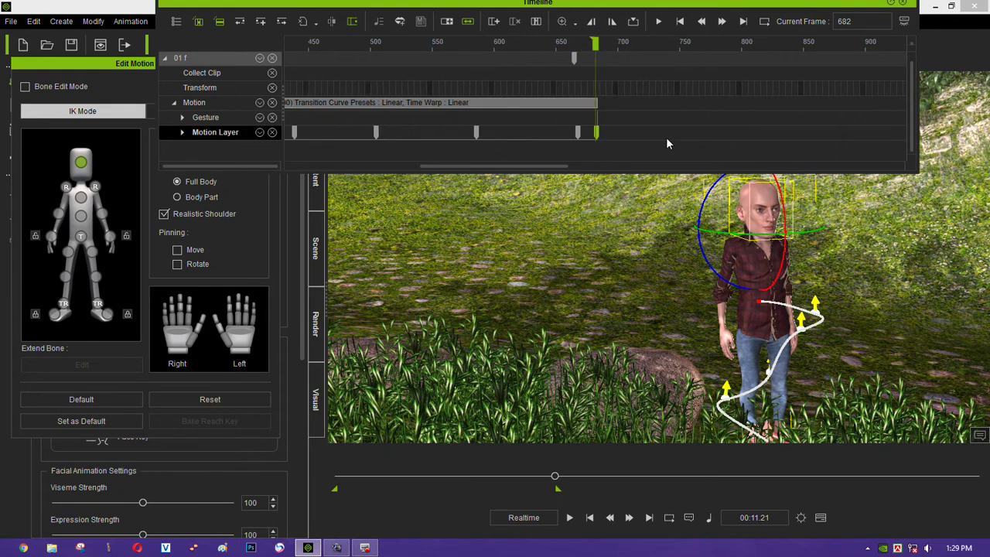
click(601, 135)
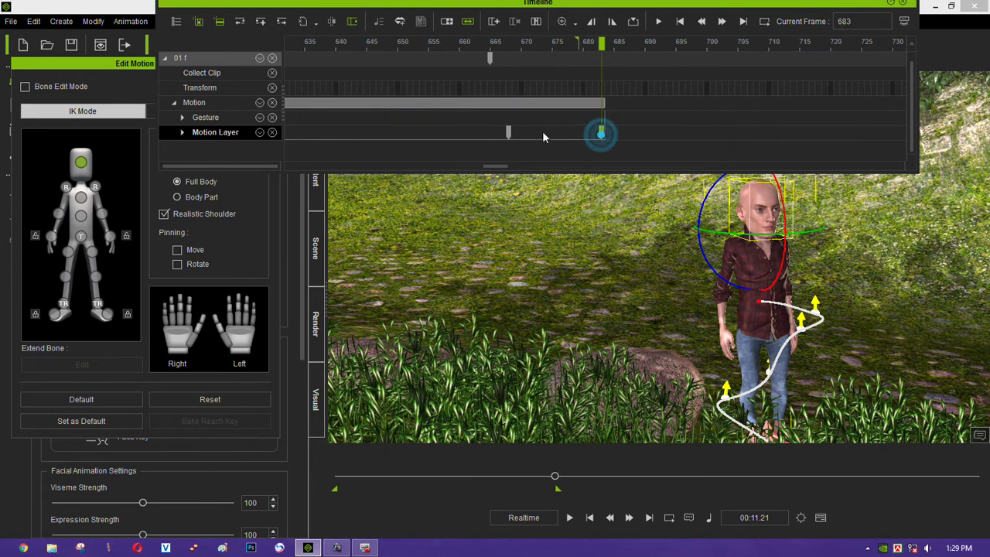
mouse_move(783, 207)
mouse_down()
mouse_move(788, 227)
mouse_move(792, 208)
mouse_up()
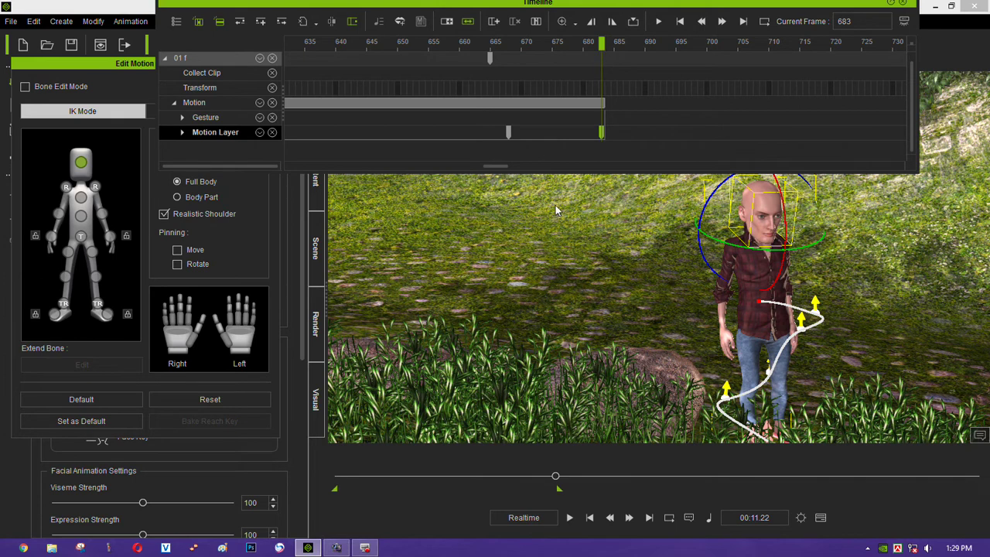
scroll(615, 122, down, 3)
scroll(615, 122, down, 3)
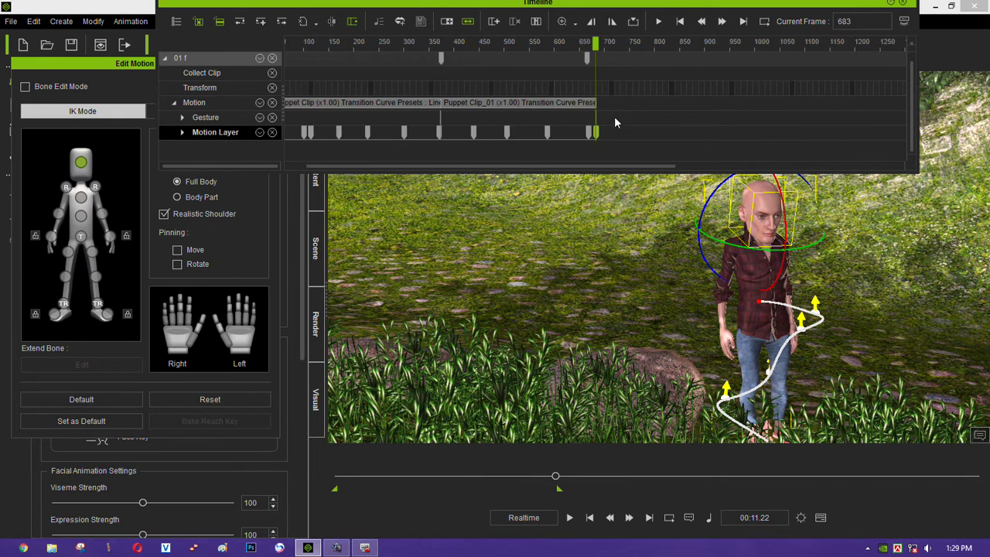
scroll(615, 121, down, 1)
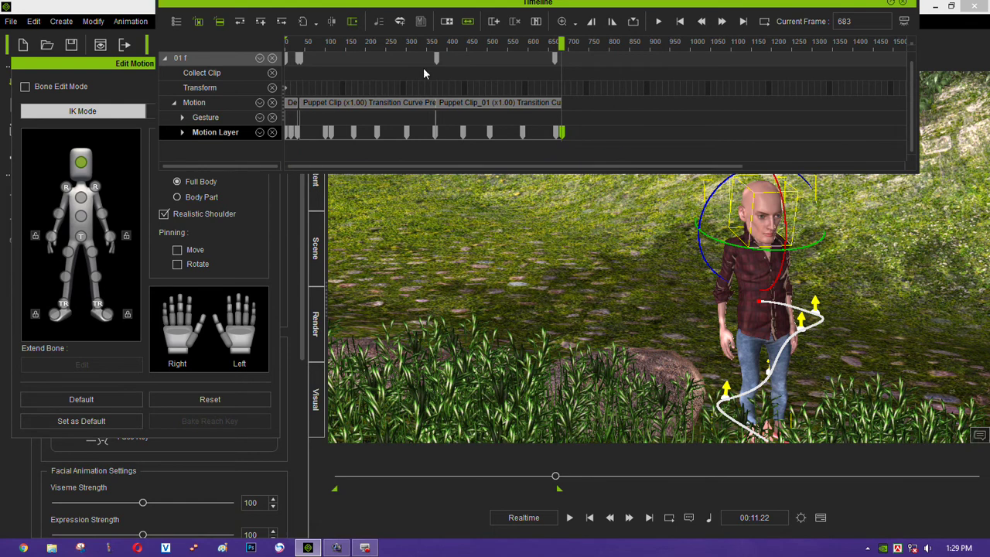
Step: Replay the walk from the first frame, orbit around the character to check it, and close the timeline
drag(305, 40, 273, 53)
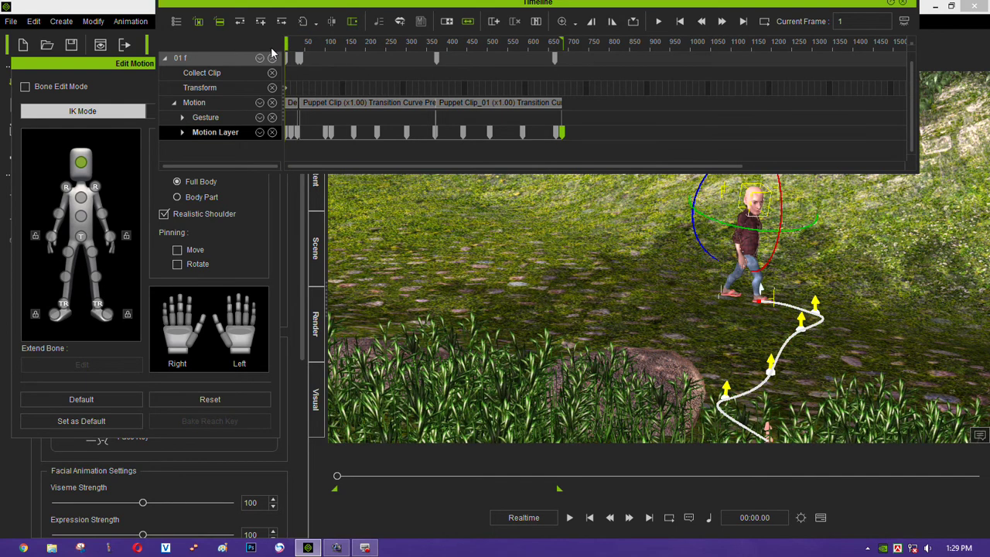
key(space)
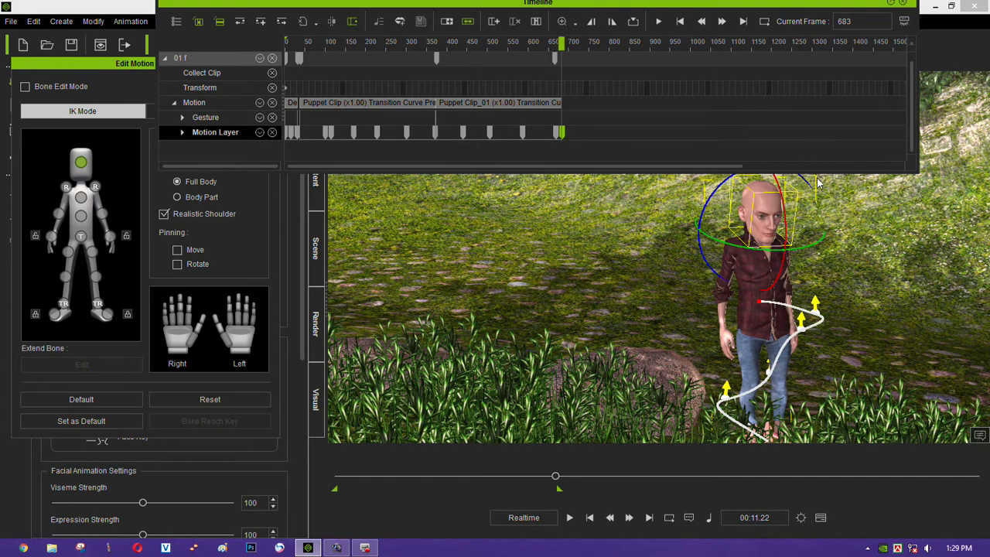
mouse_move(853, 309)
right_down()
mouse_move(372, 252)
mouse_move(392, 259)
right_up()
scroll(624, 263, up, 3)
right_drag(611, 302, 586, 265)
mouse_move(585, 265)
middle_down()
mouse_move(477, 283)
mouse_move(567, 283)
mouse_move(598, 331)
mouse_move(533, 314)
mouse_move(579, 336)
middle_up()
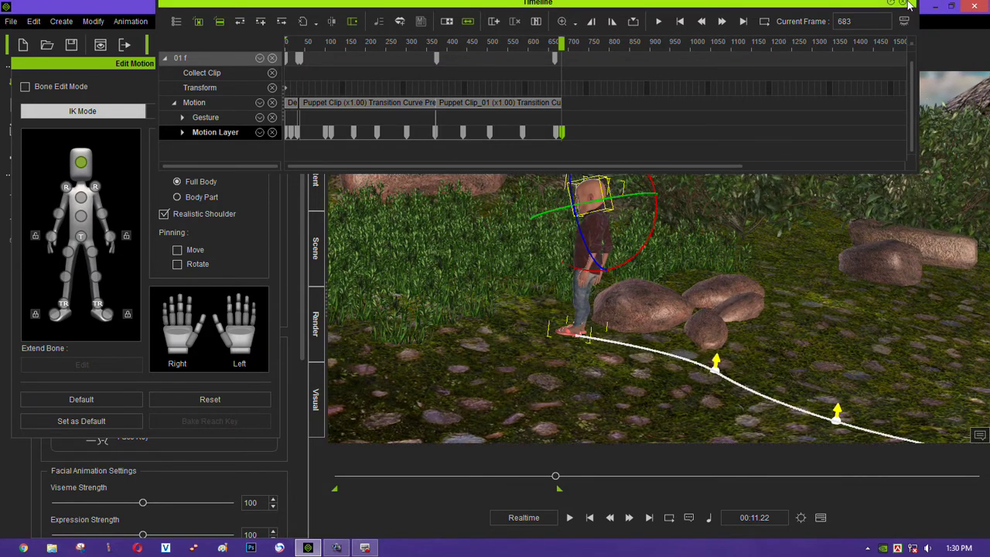
click(907, 4)
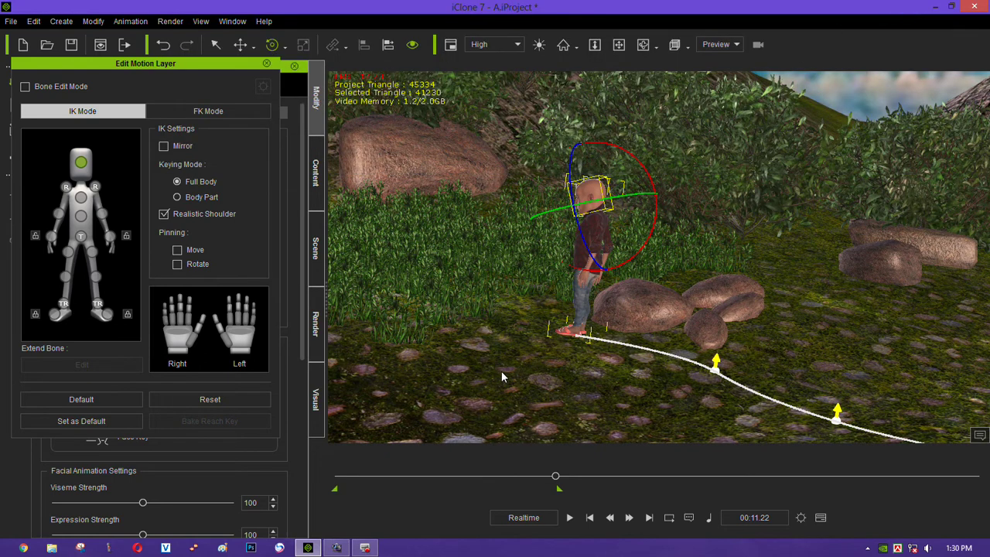
Step: Close the Edit Motion Layer panel and save the project as 'A 2'
click(266, 63)
click(11, 20)
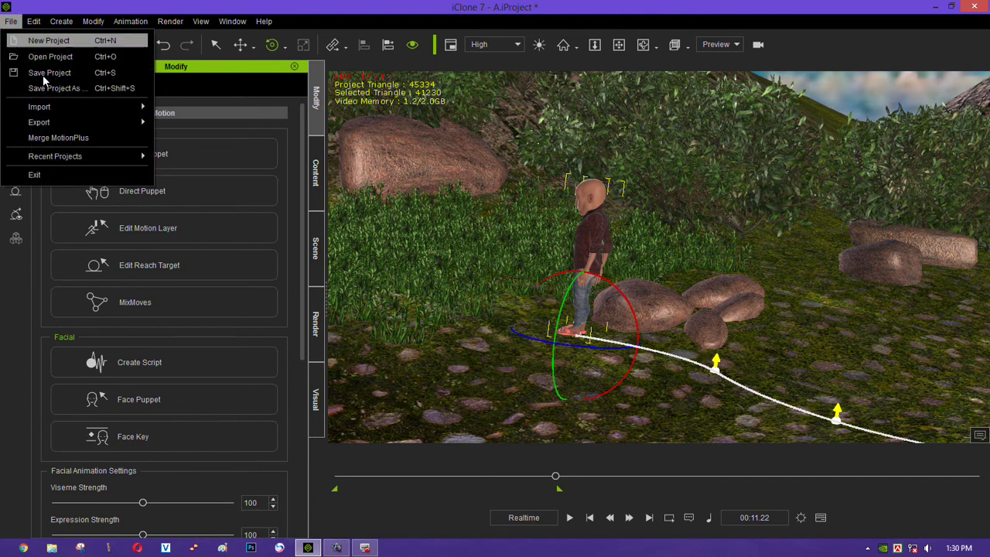
click(47, 88)
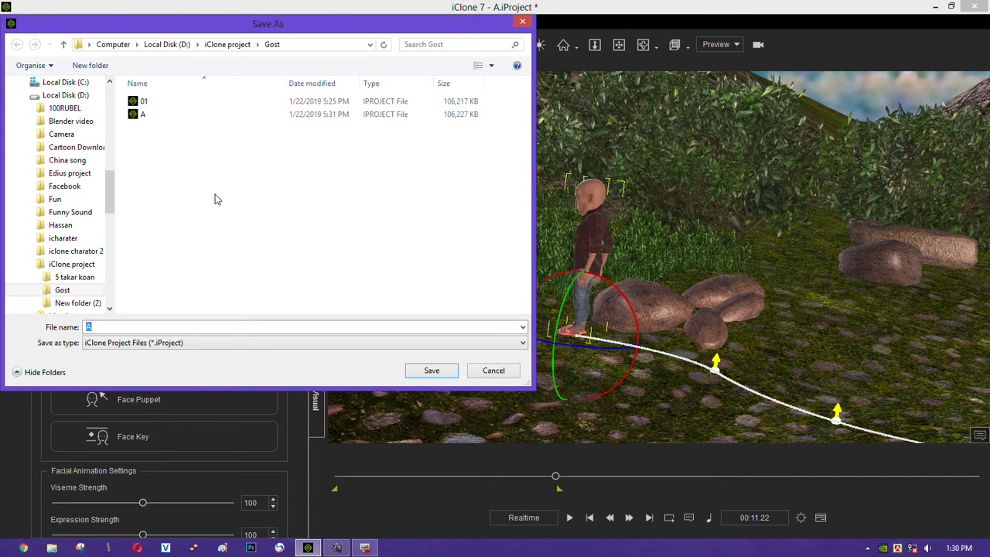
click(133, 324)
text(2)
key(Return)
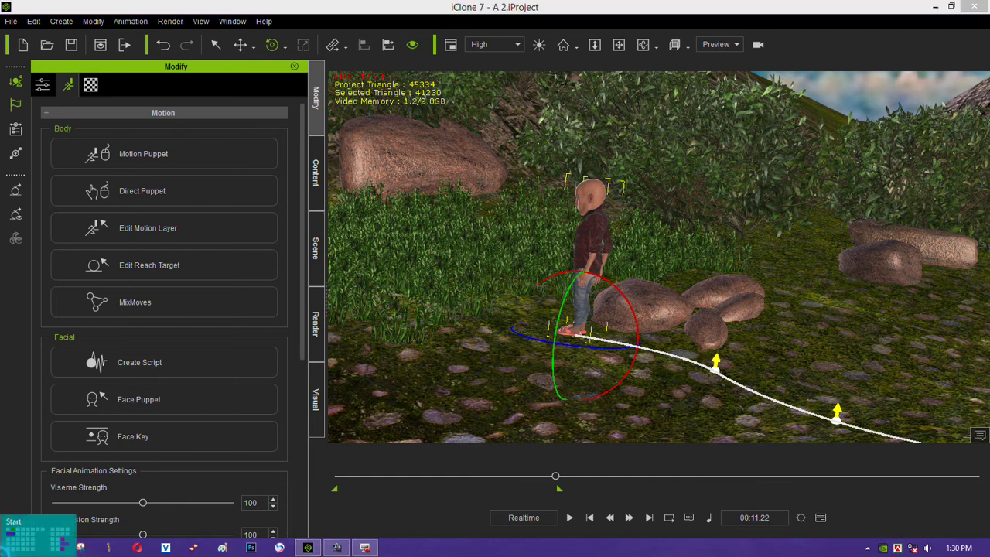
Step: Bring up the Windows Start screen to find the Blender tile
click(9, 547)
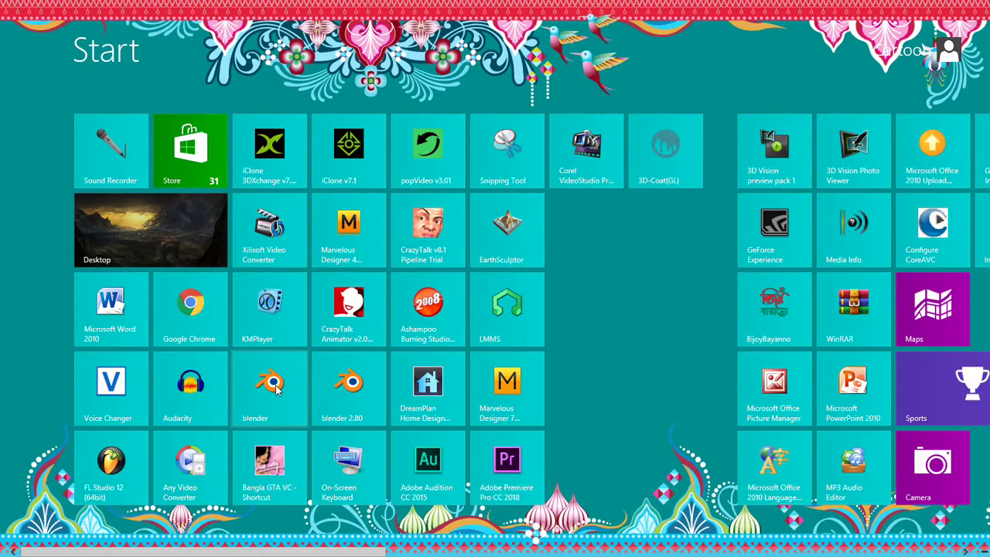
key(super)
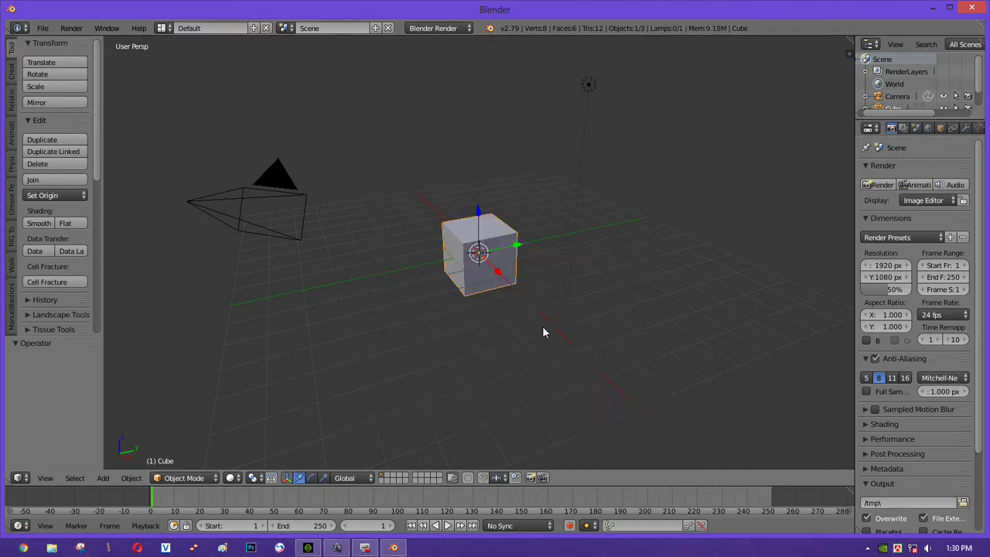
Step: Delete the default cube and add a cylinder mesh in its place
scroll(544, 332, up, 2)
mouse_move(542, 331)
middle_down()
mouse_move(540, 343)
mouse_move(504, 347)
mouse_move(555, 354)
middle_up()
key(Tab)
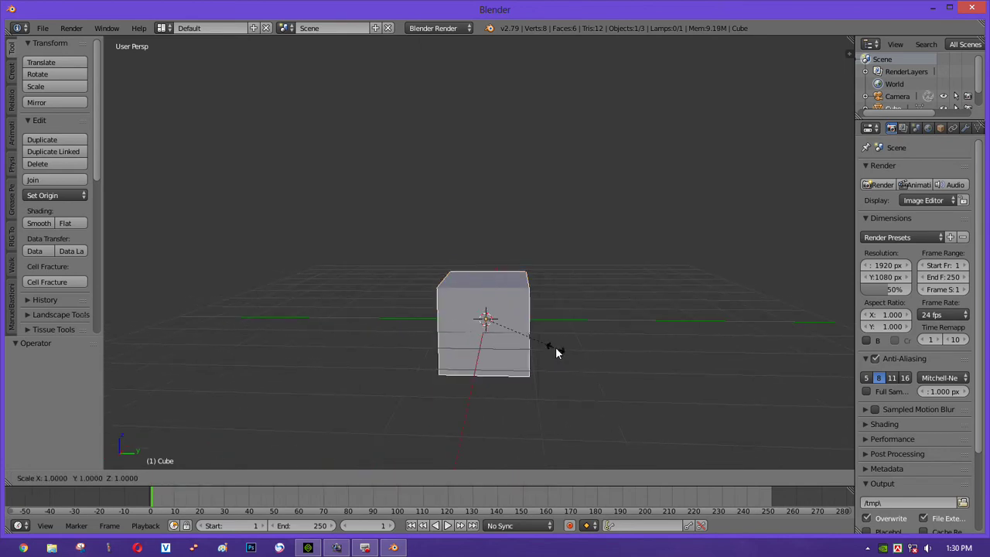
key(Tab)
key(x)
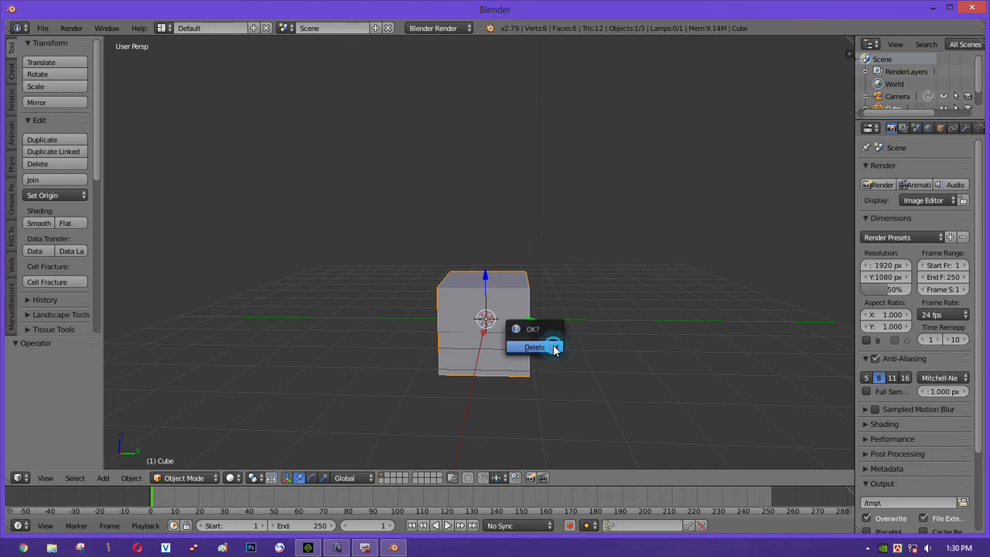
click(552, 345)
key(shift+a)
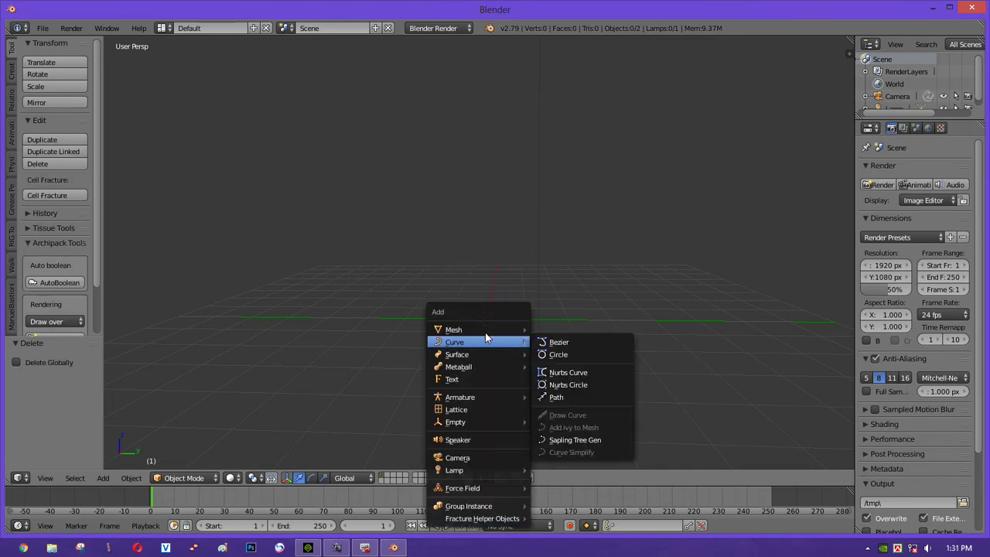
mouse_move(454, 329)
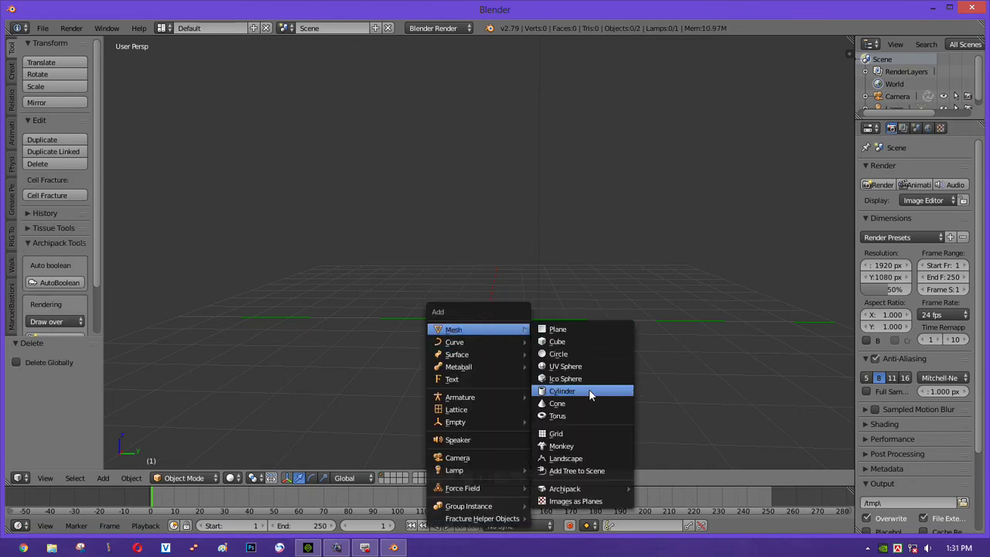
click(590, 392)
Step: In Edit Mode, select the cylinder's top face and raise it 2.090 units along Z
mouse_move(523, 376)
middle_down()
mouse_move(532, 389)
mouse_move(552, 342)
mouse_move(570, 347)
mouse_move(565, 358)
mouse_move(537, 351)
mouse_move(530, 371)
middle_up()
scroll(555, 393, up, 3)
key(Tab)
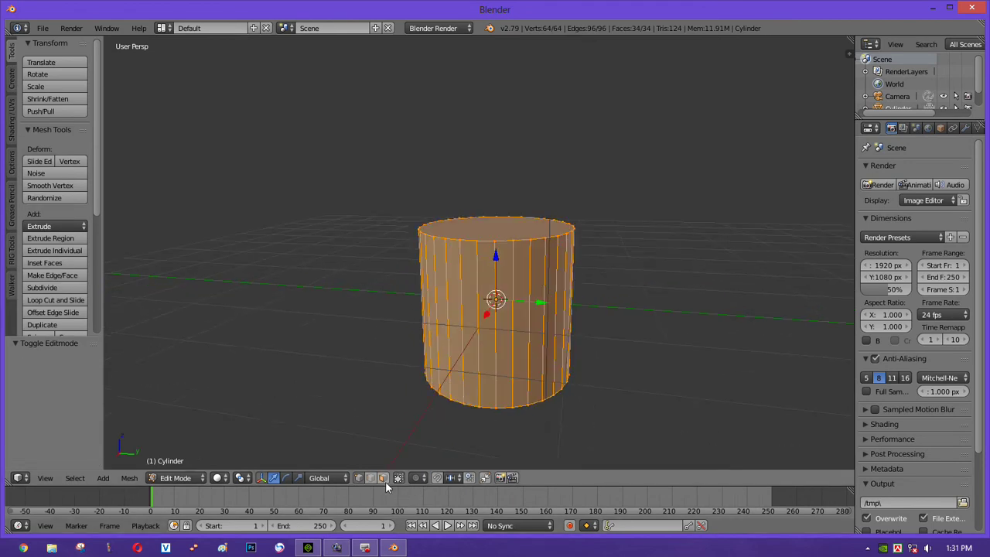
right_click(496, 233)
scroll(596, 321, down, 2)
scroll(596, 321, down, 2)
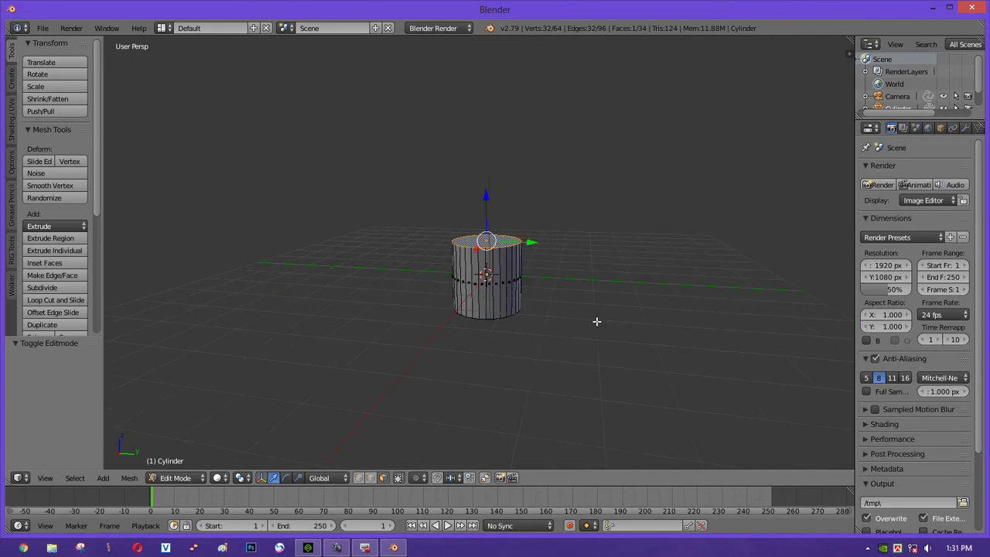
mouse_move(576, 291)
middle_down()
mouse_move(570, 373)
mouse_move(575, 356)
middle_up()
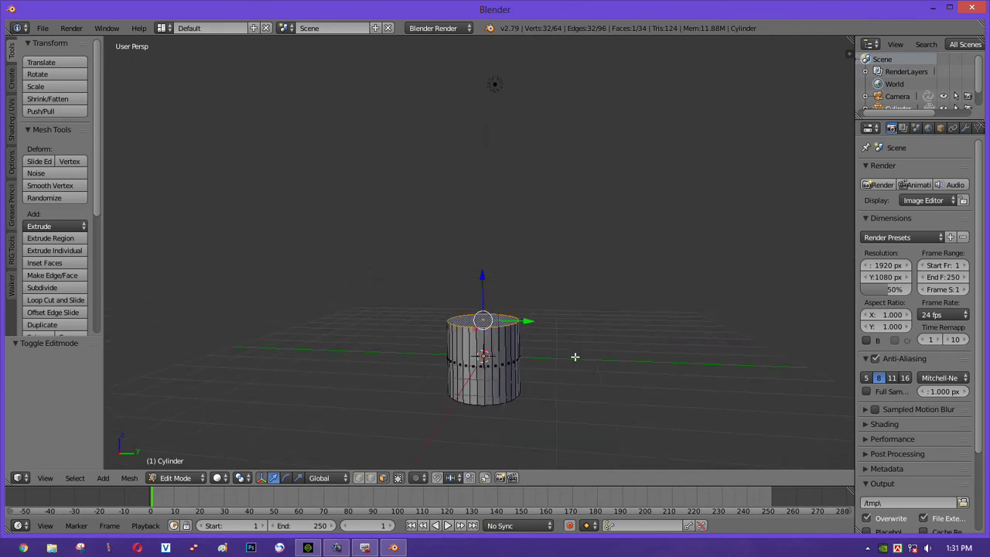
mouse_move(484, 269)
mouse_down()
mouse_move(491, 144)
mouse_move(477, 203)
mouse_up()
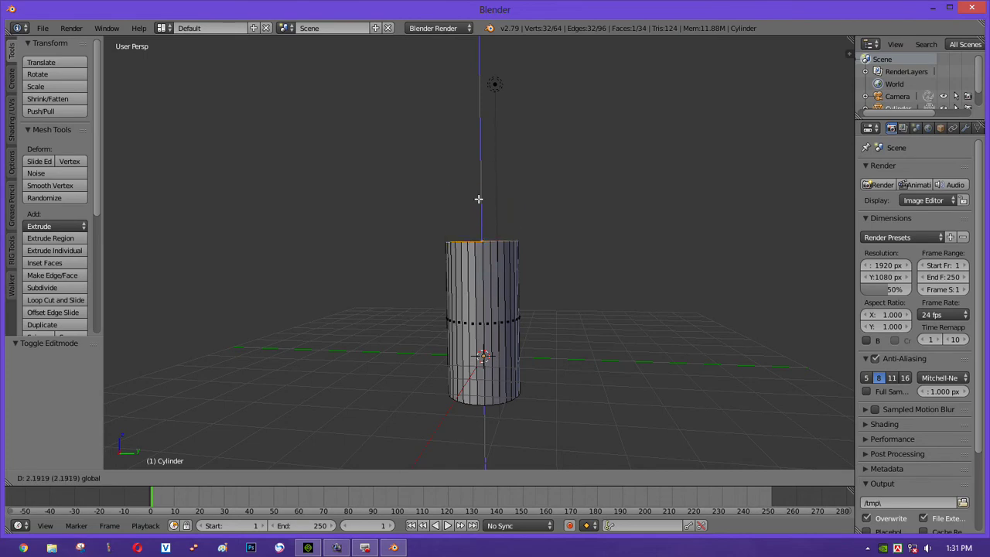
Step: Switch to an orthographic front view centred on the cylinder
key(KP_1)
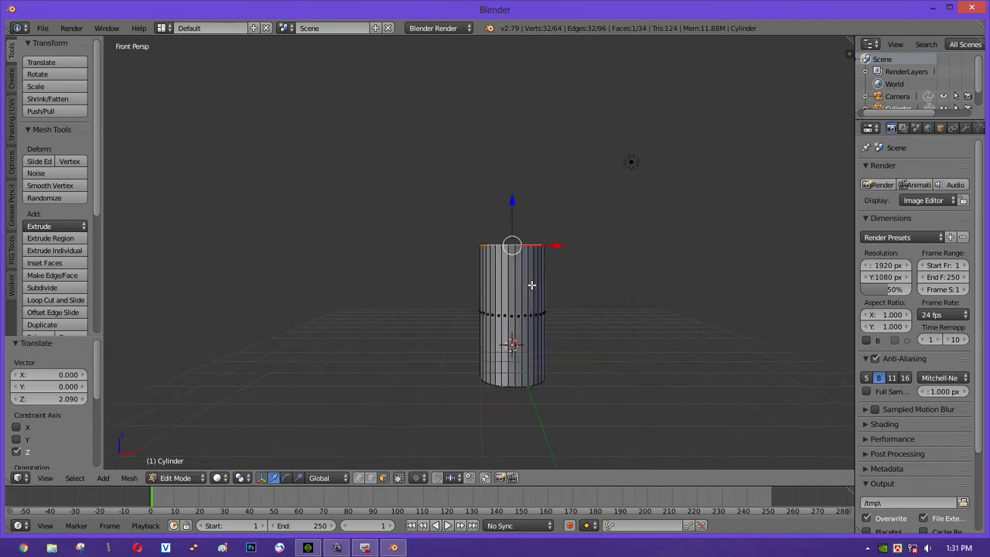
key(KP_5)
scroll(587, 303, up, 2)
shift+middle_drag(593, 305, 543, 303)
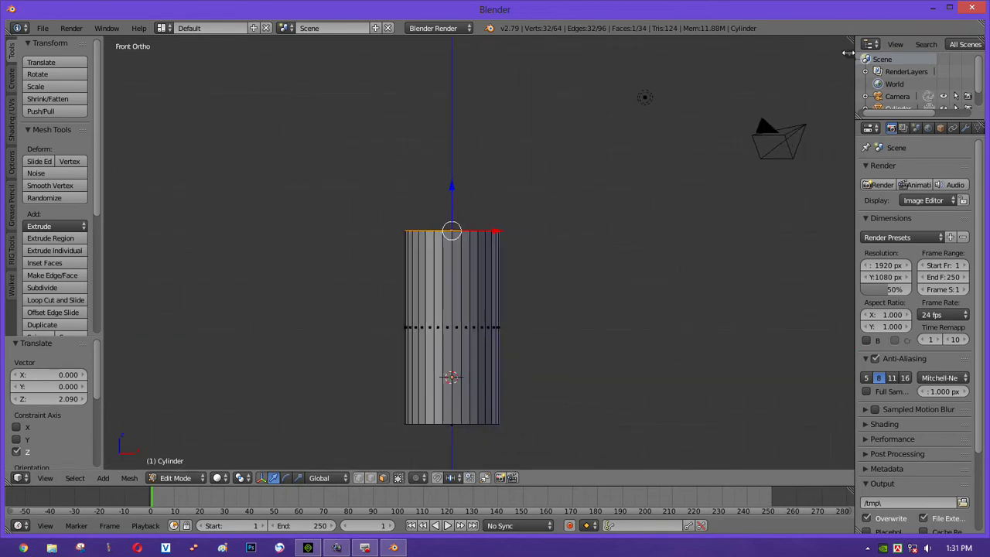
Step: Turn on Screencast Keys display from the viewport side panel
click(849, 54)
scroll(832, 312, down, 8)
scroll(805, 371, down, 3)
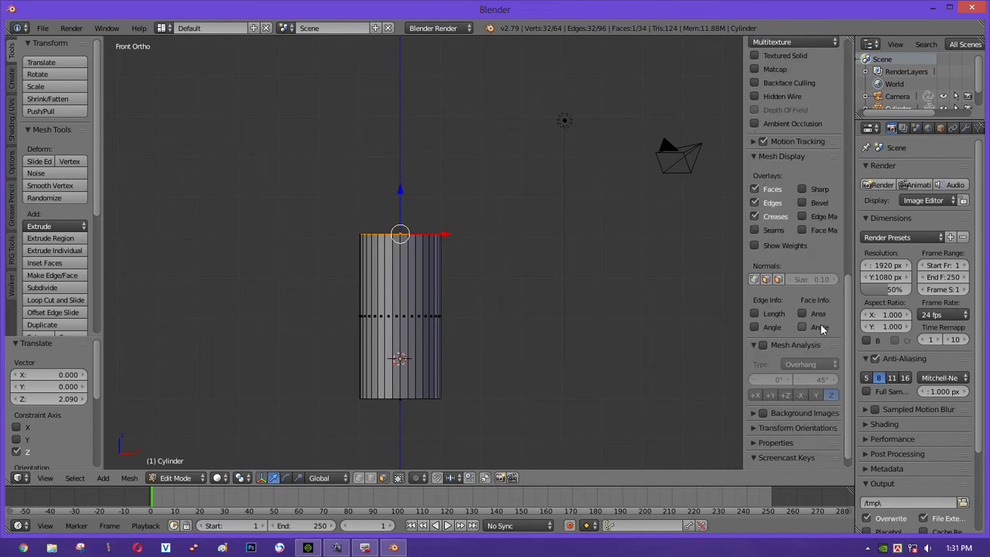
scroll(787, 440, down, 1)
click(796, 458)
mouse_move(466, 349)
shift+middle_down()
mouse_move(464, 338)
mouse_move(509, 339)
shift+middle_up()
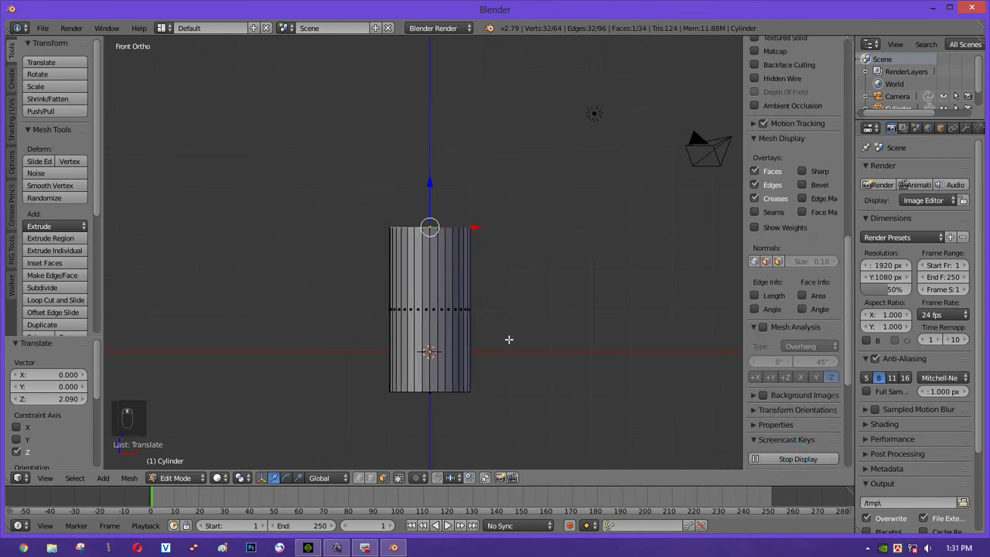
Step: Select the whole mesh and lift the cylinder so it sits on the ground
key(a)
key(a)
drag(431, 269, 428, 231)
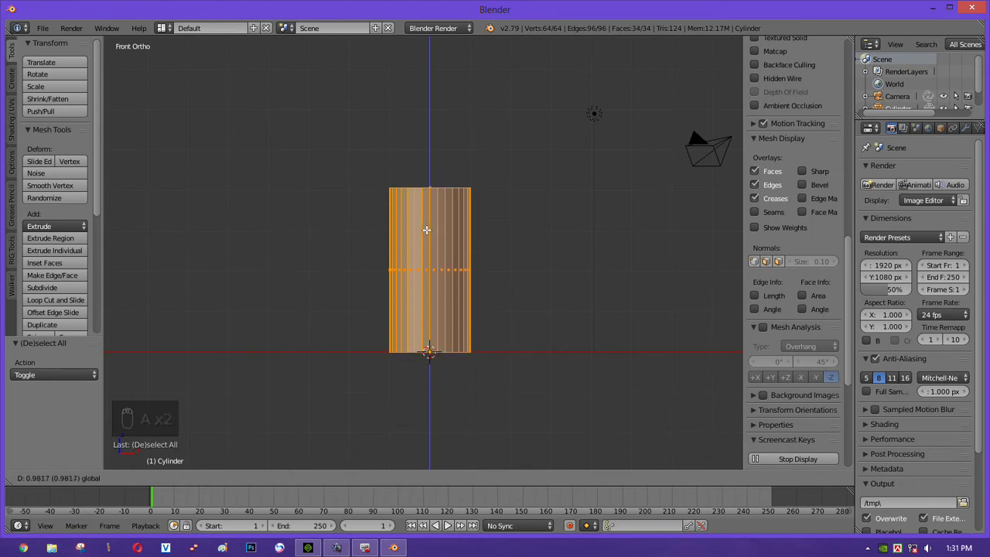
drag(428, 231, 424, 225)
shift+middle_drag(487, 237, 507, 316)
middle_drag(459, 287, 450, 282)
Step: Select the top face in the orthographic front view and begin extruding it upward
right_click(435, 266)
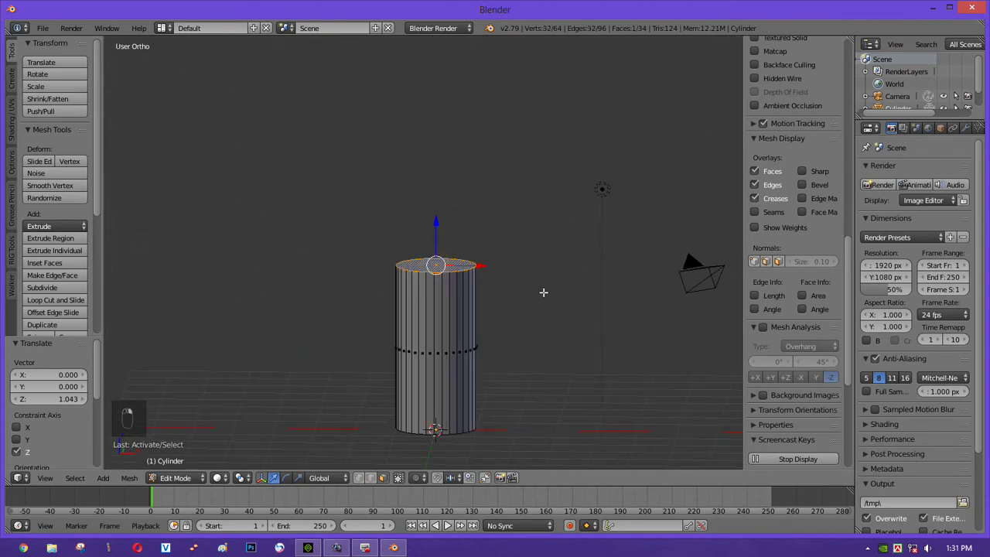
key(KP_1)
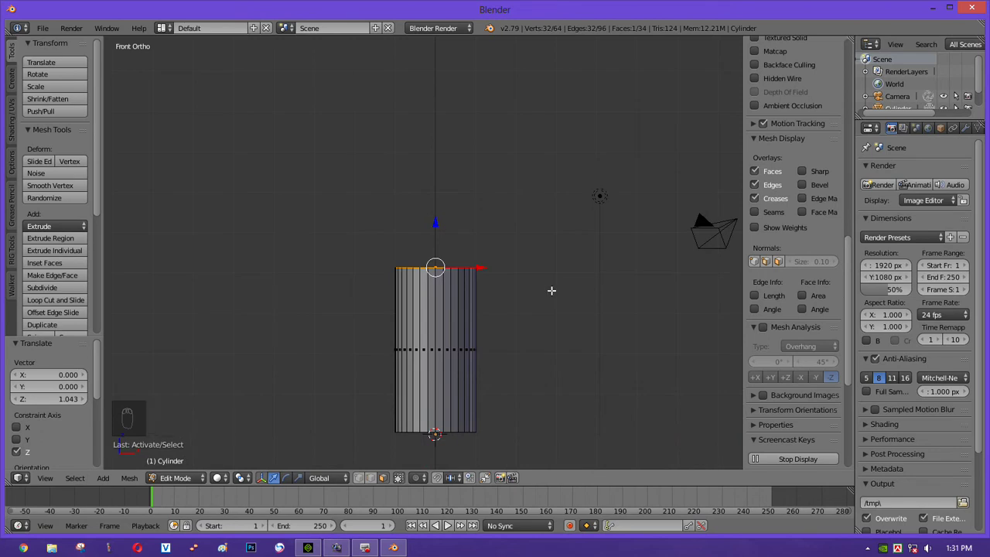
scroll(541, 345, up, 1)
shift+middle_drag(542, 344, 536, 298)
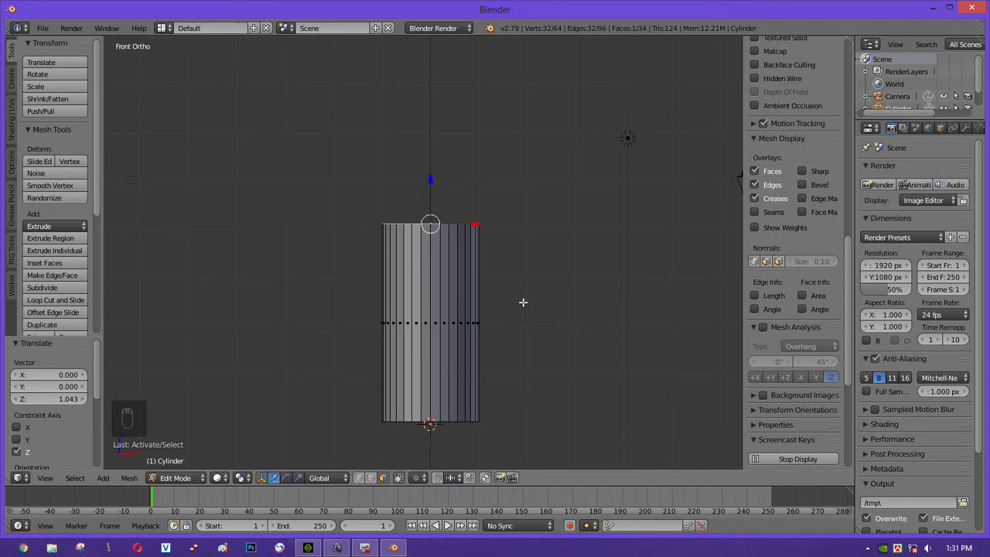
shift+middle_drag(513, 259, 516, 288)
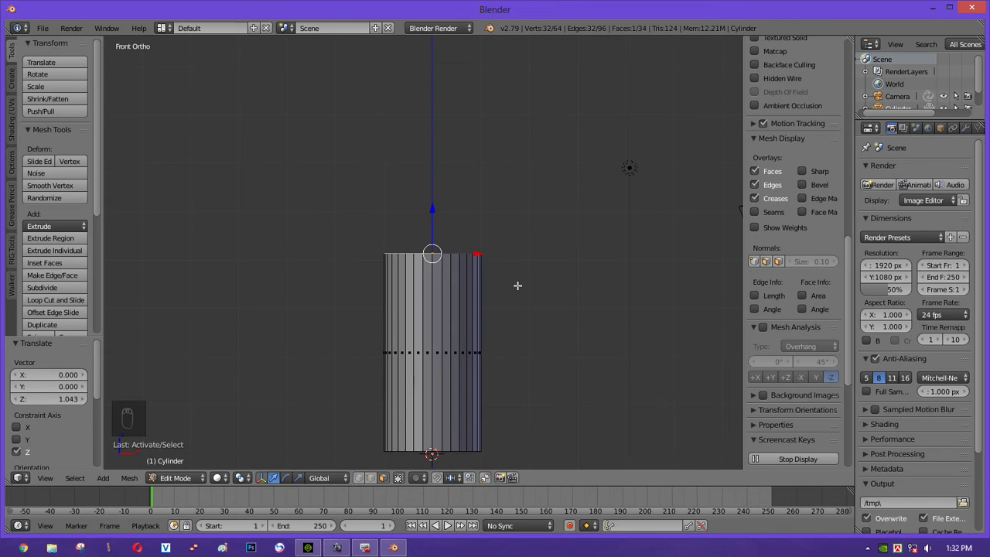
key(e)
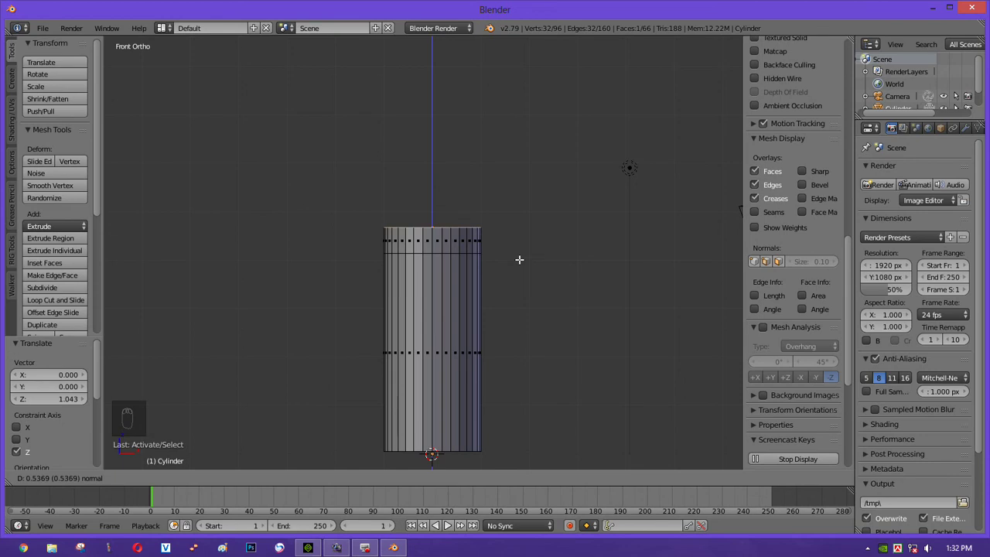
Step: Confirm the extrusion and scale the top ring to 0.435 to form a shoulder
click(519, 259)
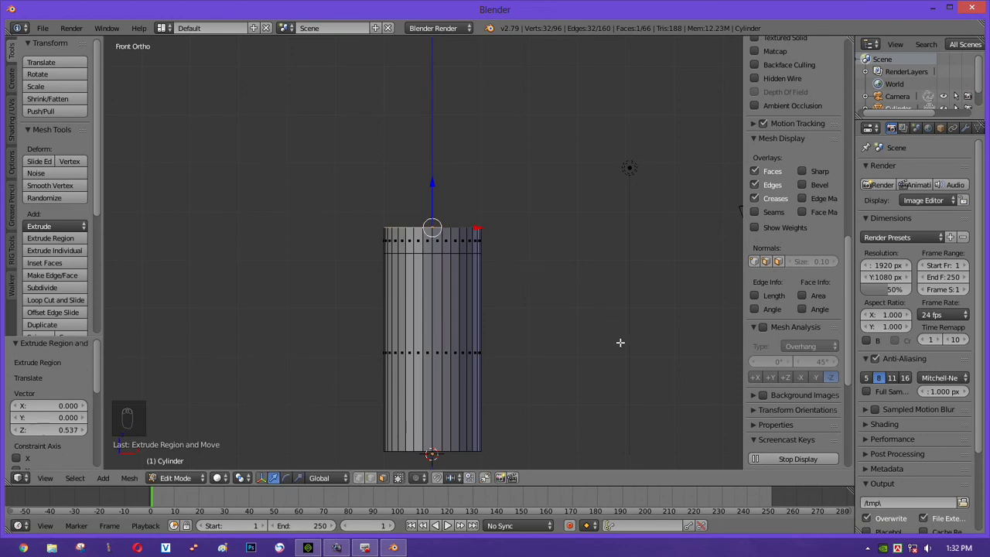
key(s)
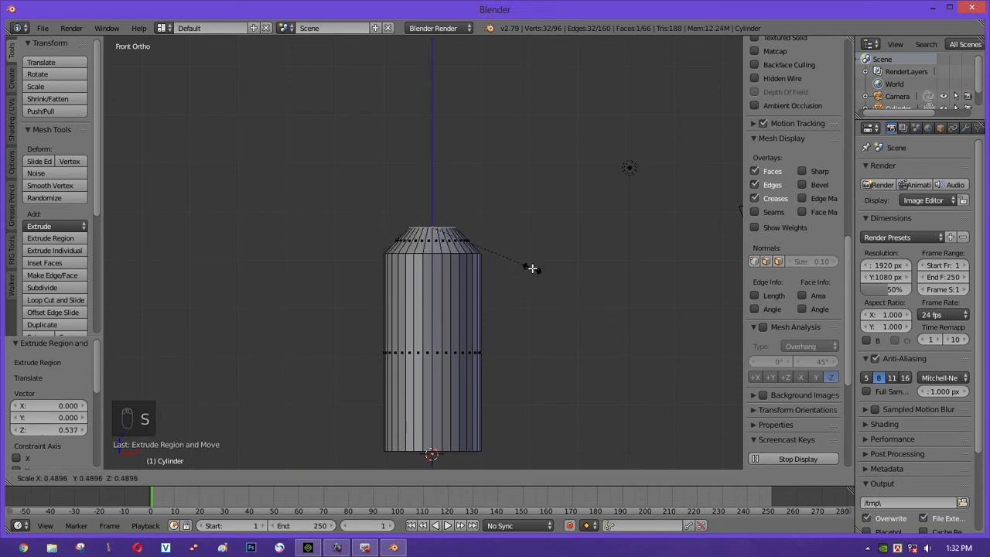
click(522, 264)
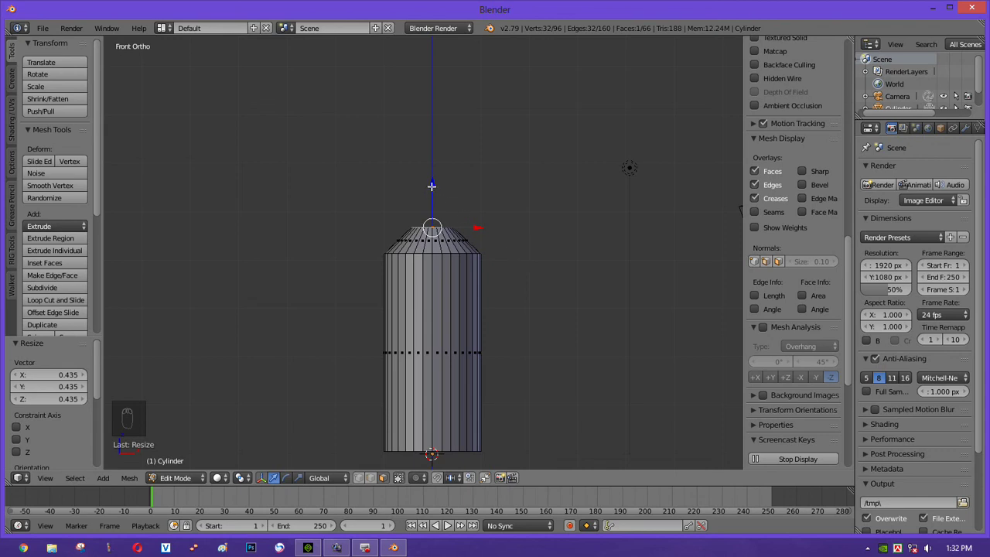
Step: Extrude a neck 0.473 upward and scale its top ring to 0.634
key(e)
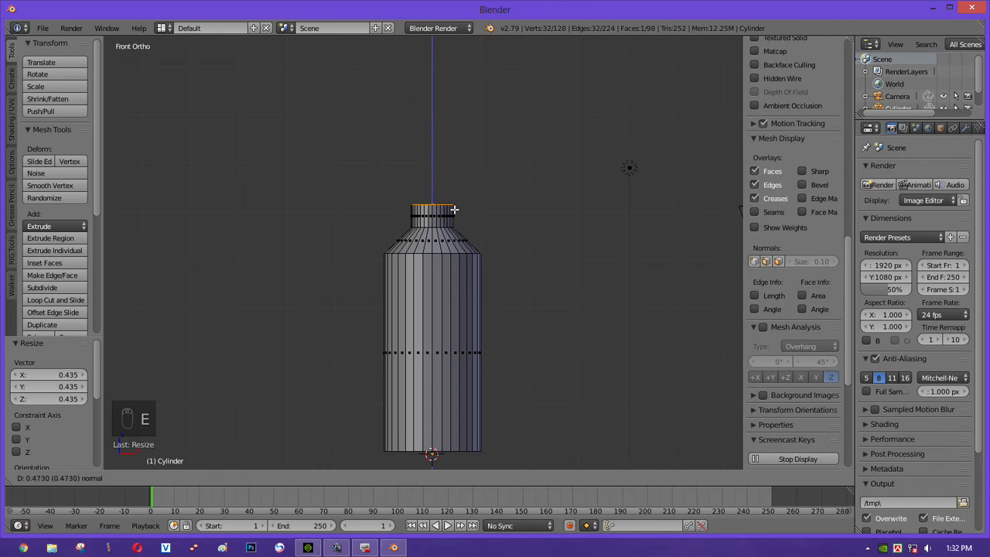
click(455, 210)
key(s)
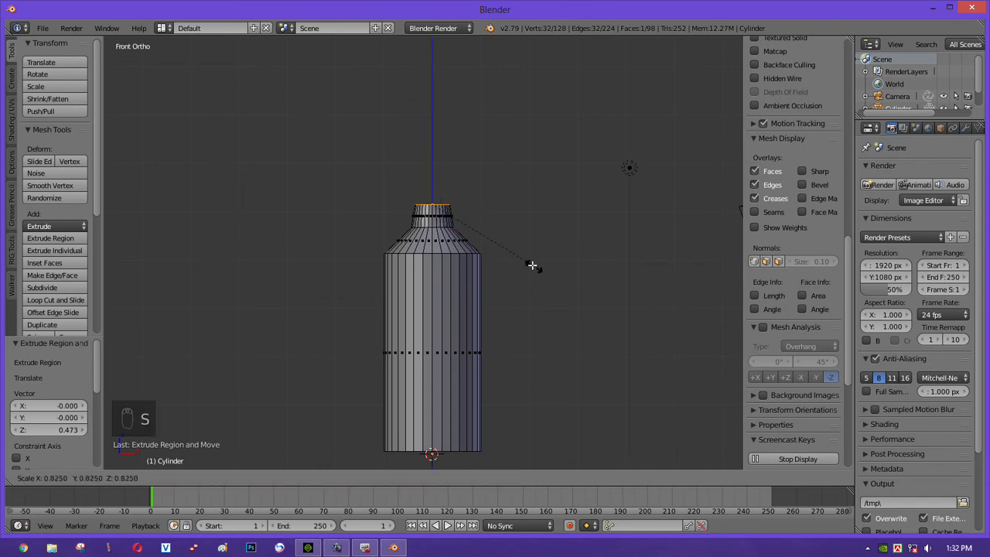
click(506, 252)
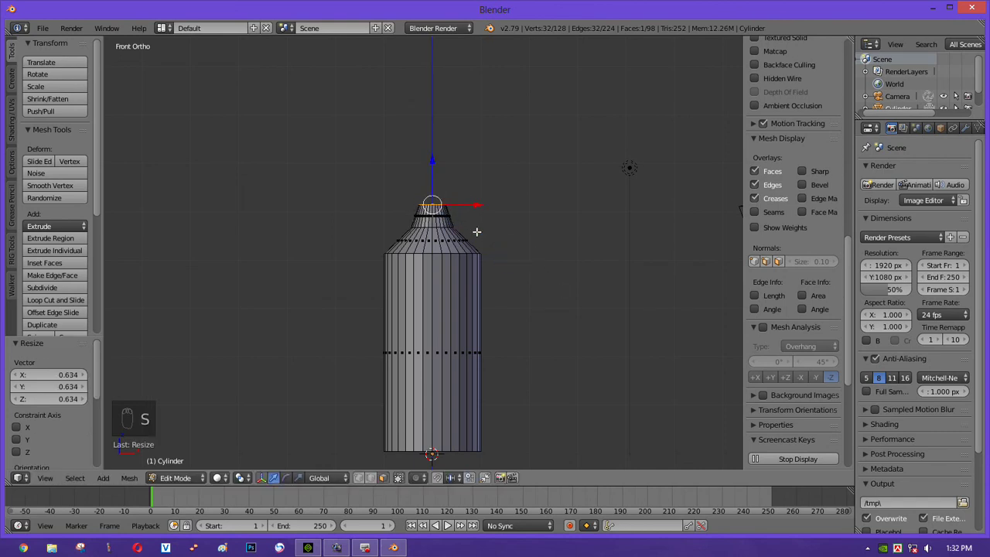